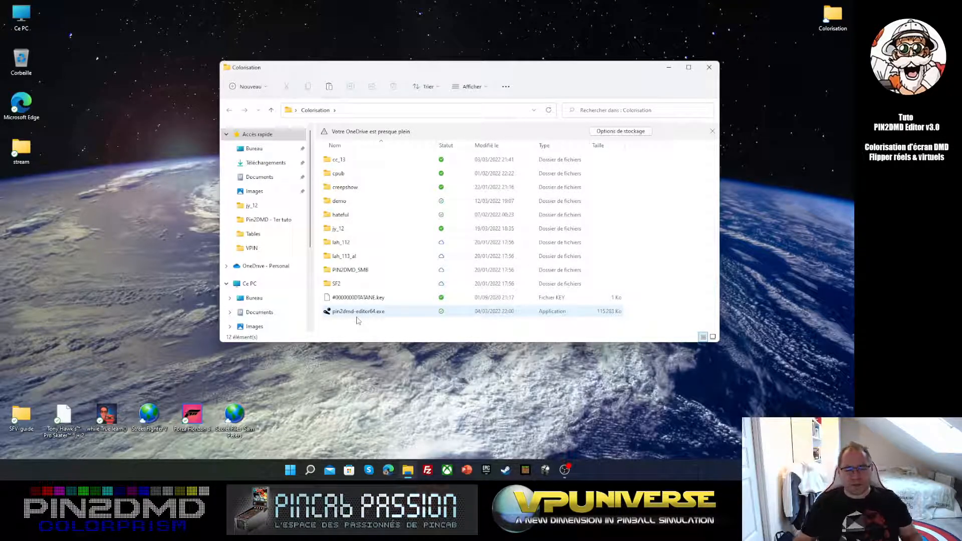
Launch pin2dmd-editor64.exe and display the attract-game-over scene of the recent demo.xml project
double_click(359, 312)
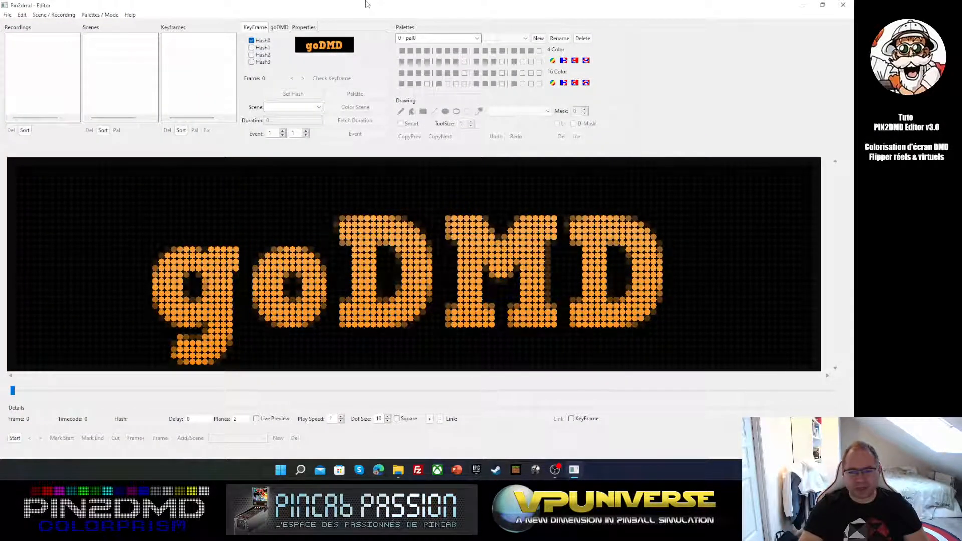
left_click(7, 15)
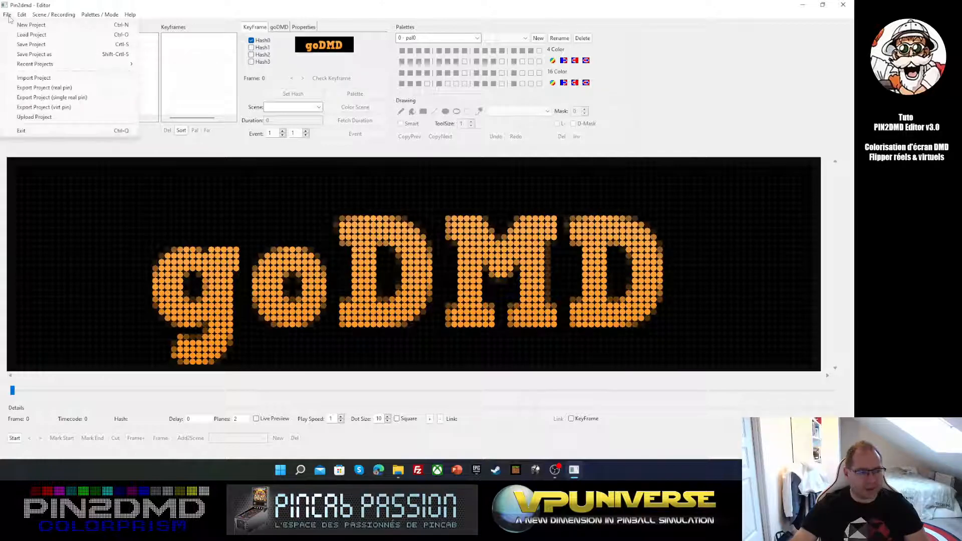
mouse_move(44, 65)
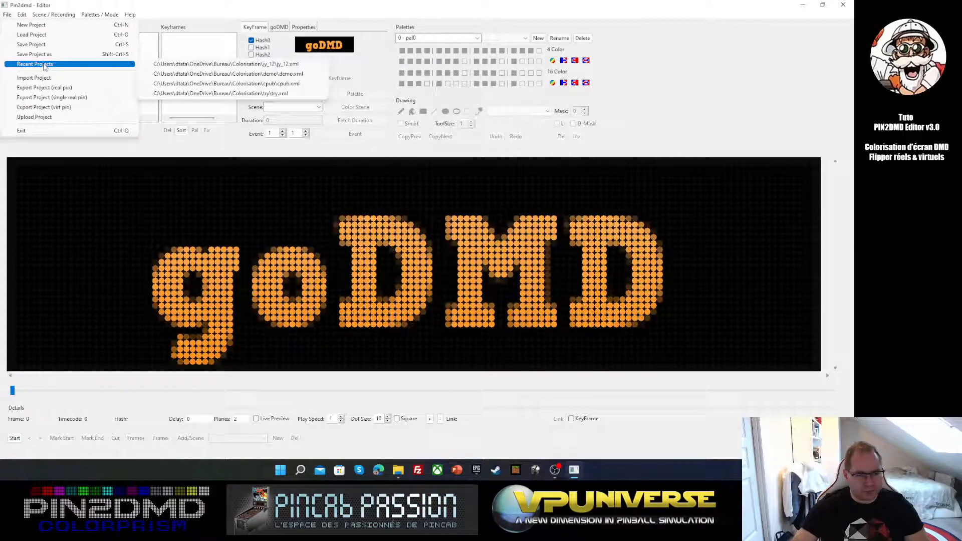
left_click(182, 75)
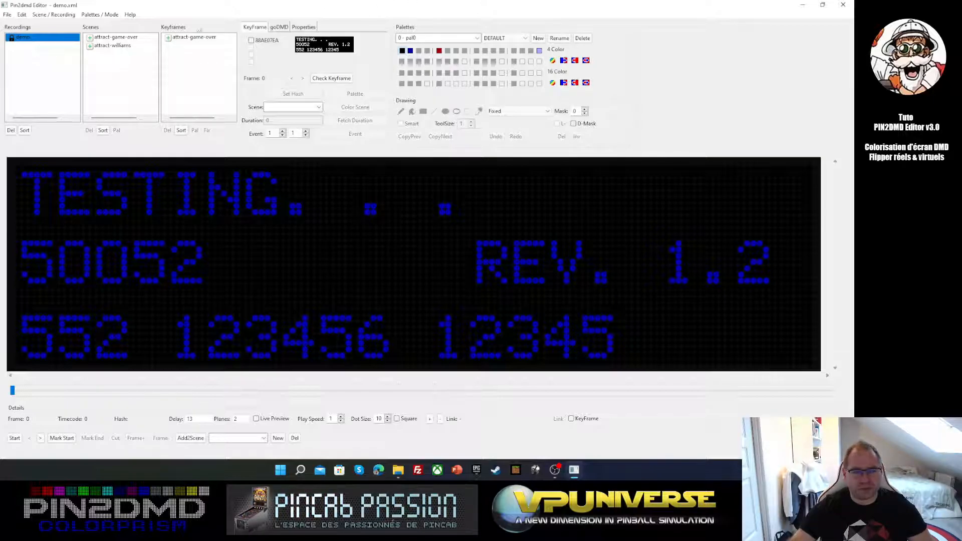
left_click(98, 39)
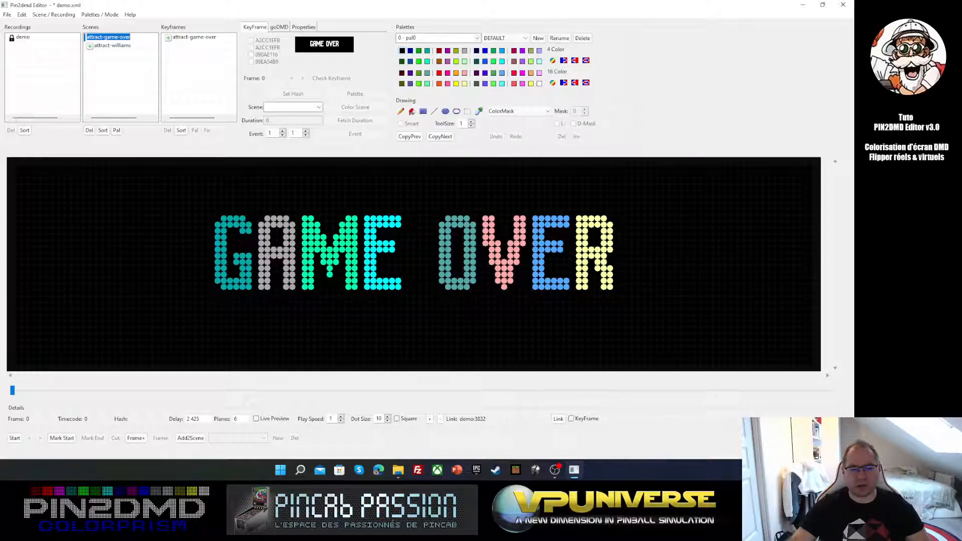
left_click(428, 51)
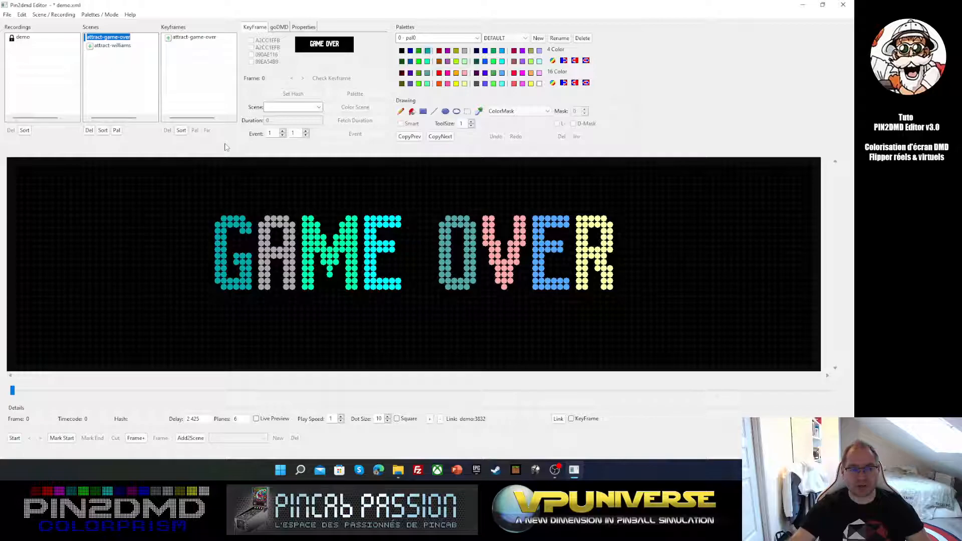
Cut frame 223 of the demo recording, the 180,160 score display, into a new scene named score
left_click(20, 37)
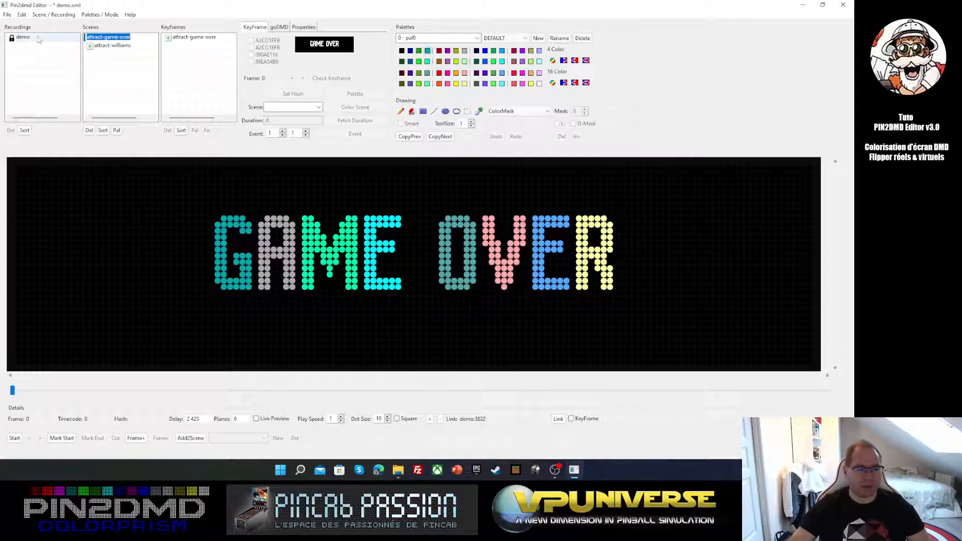
left_click_drag(13, 391, 57, 392)
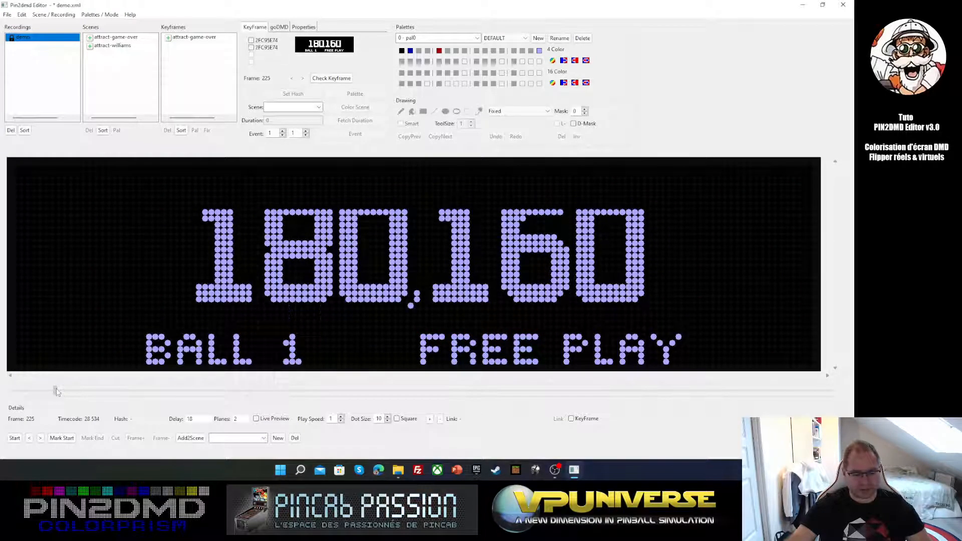
left_click(29, 438)
left_click(30, 439)
left_click(29, 438)
left_click(40, 439)
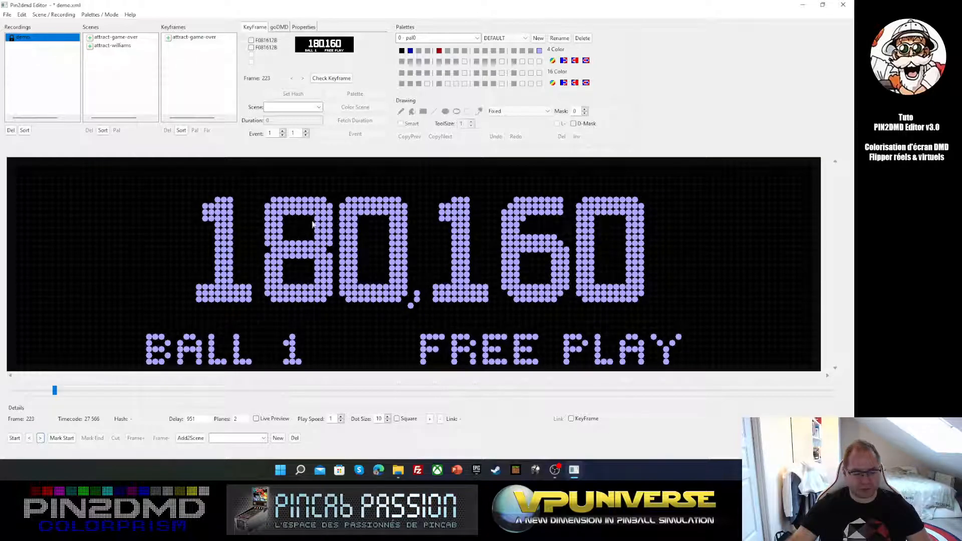
left_click(62, 438)
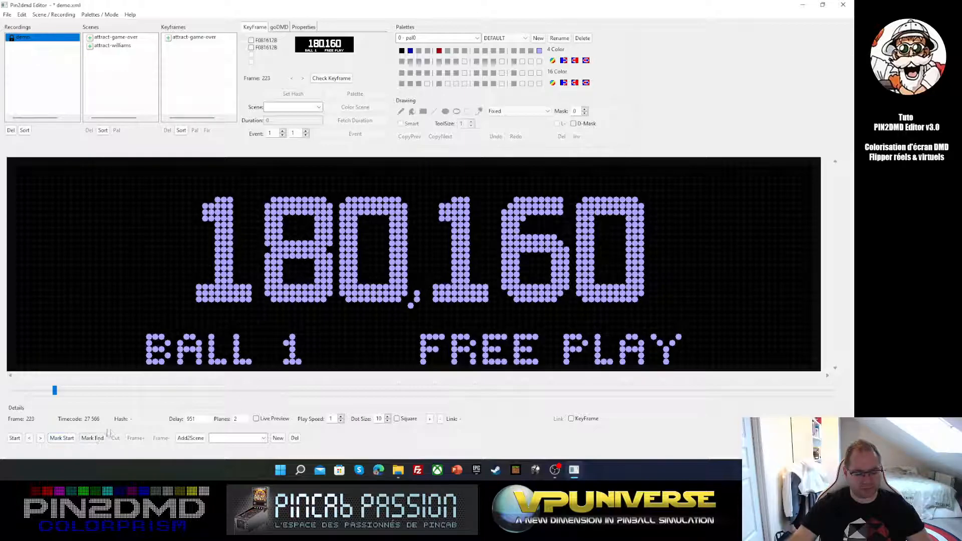
left_click(115, 439)
type("score")
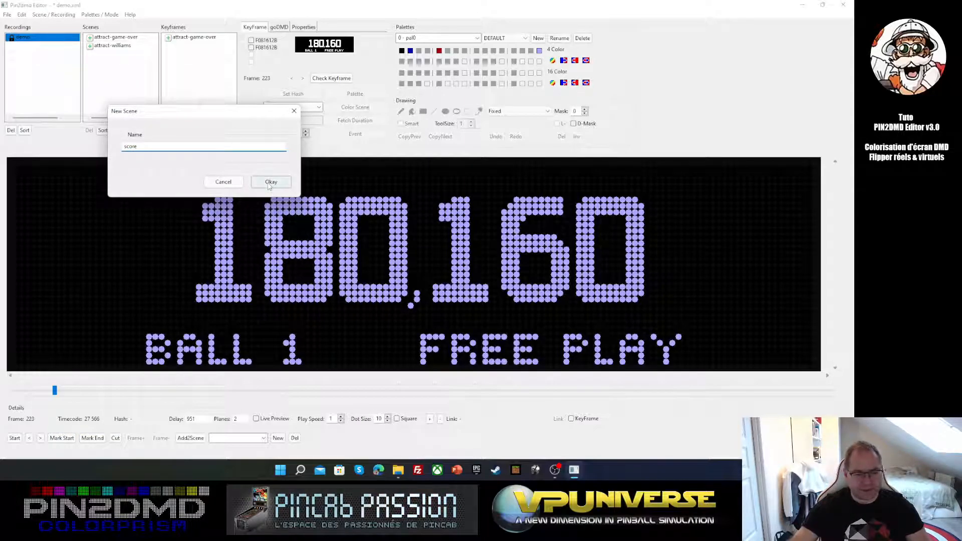
left_click(271, 182)
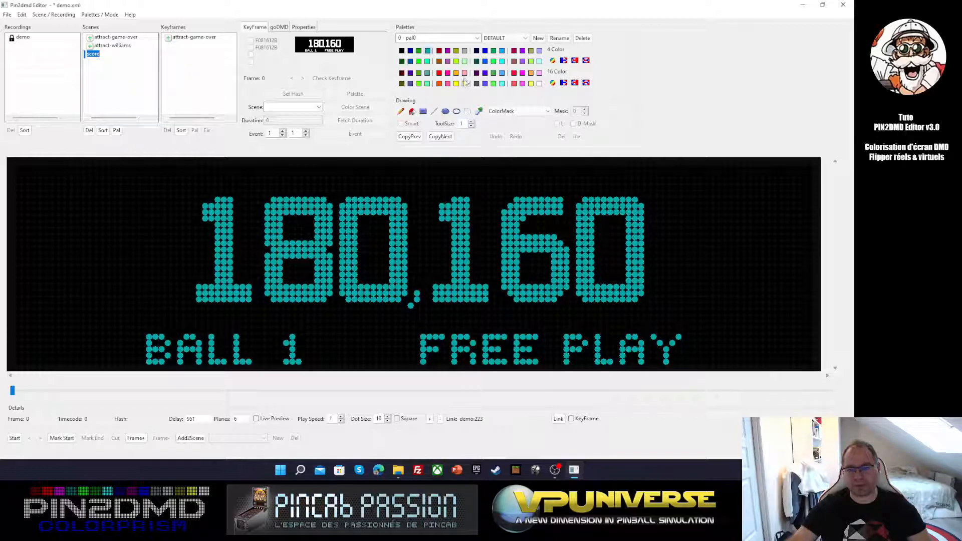
Recolour the 180,160 score digits white with a filled rectangle spanning the full display width above the lower text line
left_click(539, 84)
left_click(424, 111)
left_click_drag(7, 161, 857, 324)
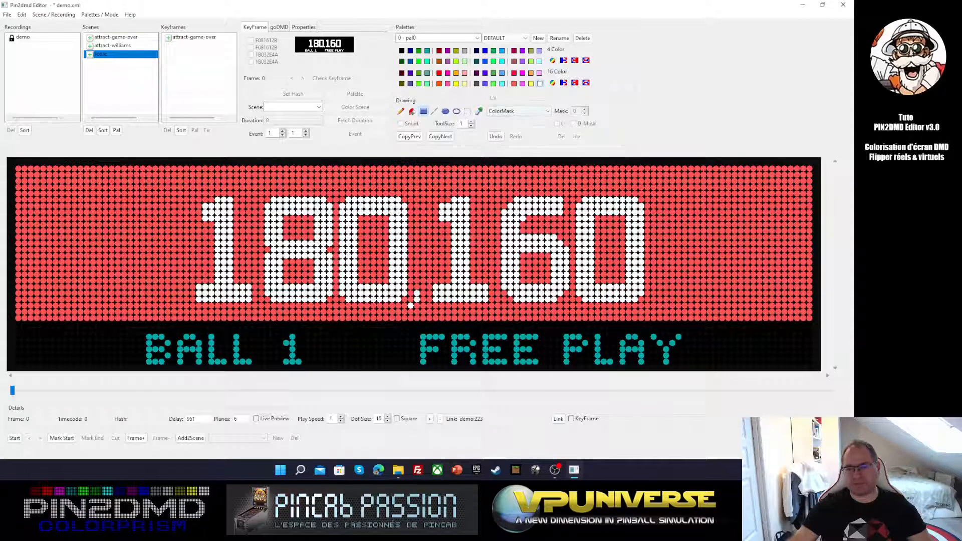
Change the red palette colour behind the score digits to black, hex 000000
double_click(515, 83)
left_click(175, 152)
left_click_drag(176, 152, 104, 88)
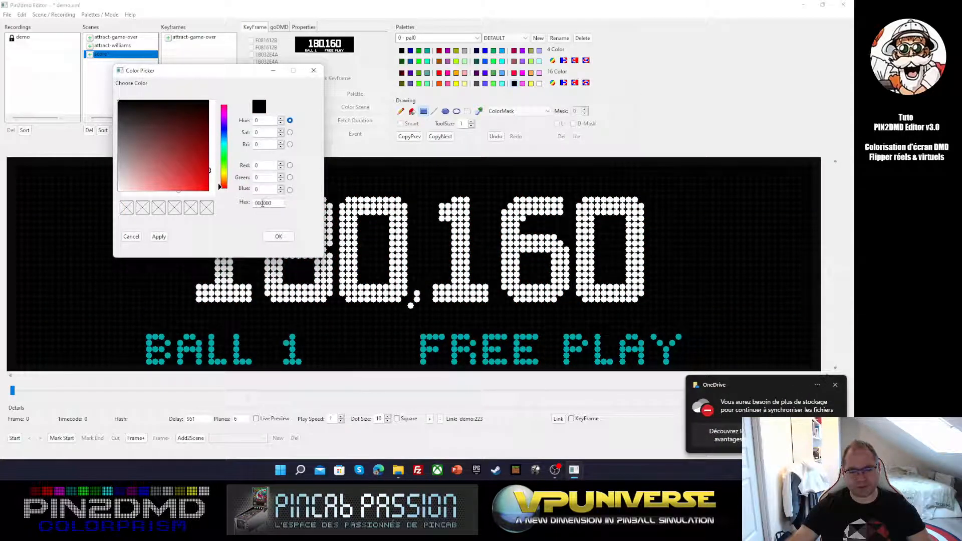
left_click(279, 237)
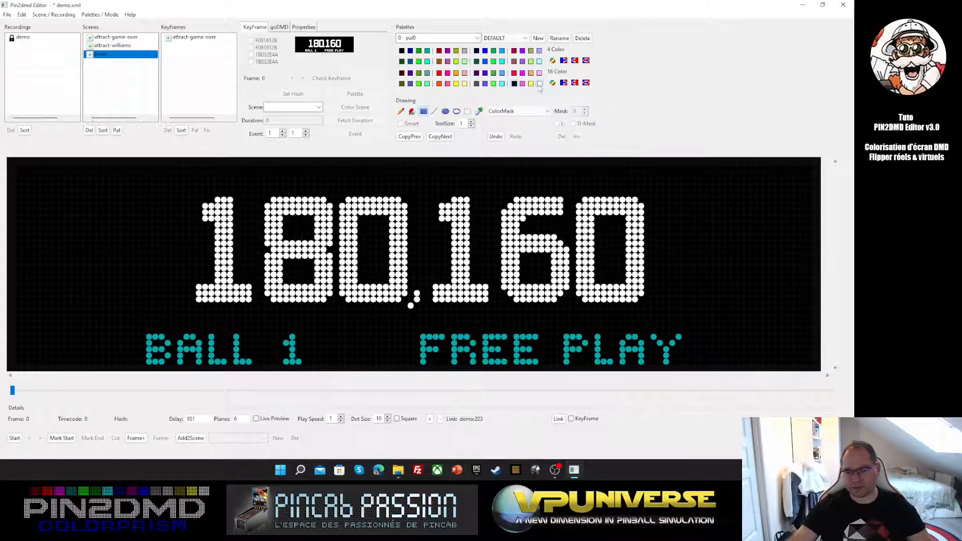
left_click(514, 84)
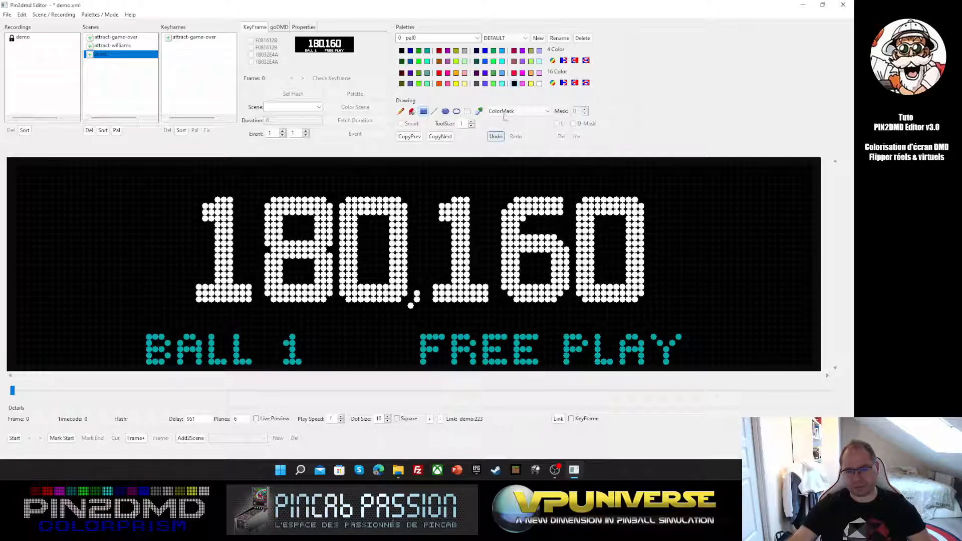
Recolour the BALL 1 text light pink with a filled rectangle over the left part of the lower line
left_click(539, 73)
left_click(423, 111)
left_click_drag(14, 323, 363, 389)
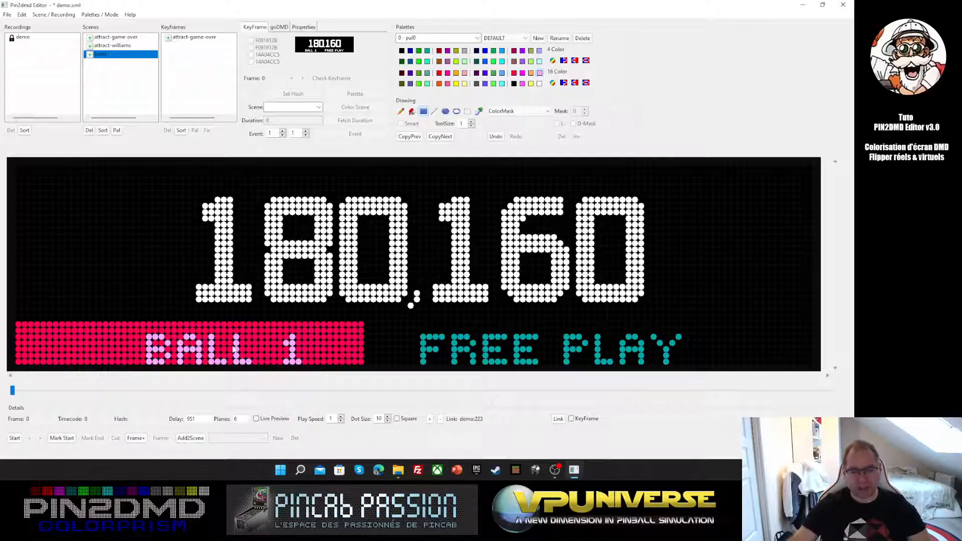
Change the pinkish-red palette colour behind BALL 1 to the stored black, hex 000000
double_click(514, 73)
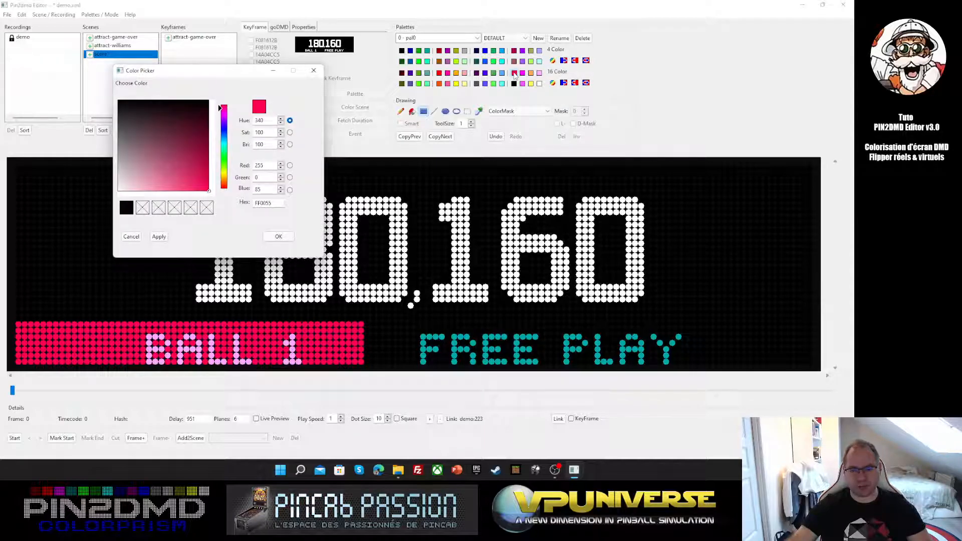
left_click(126, 207)
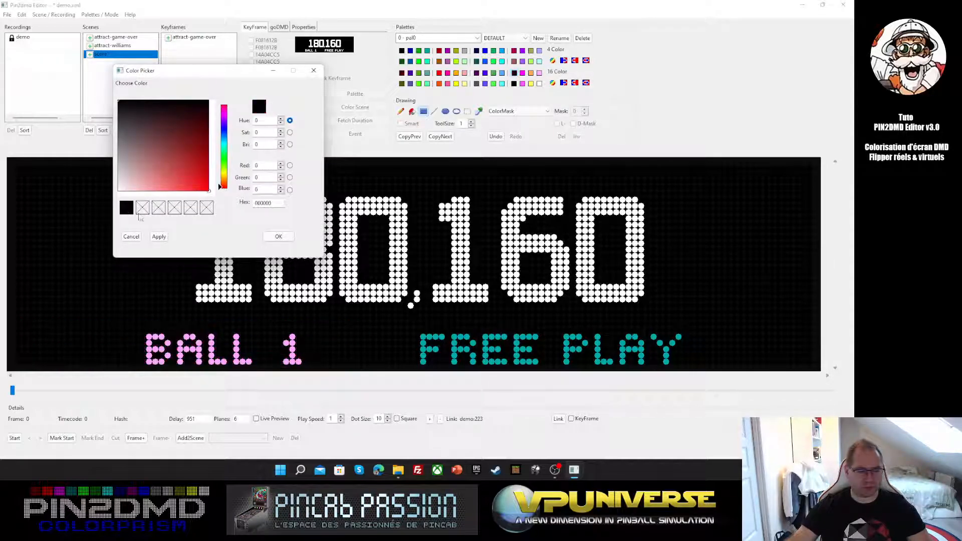
left_click(279, 236)
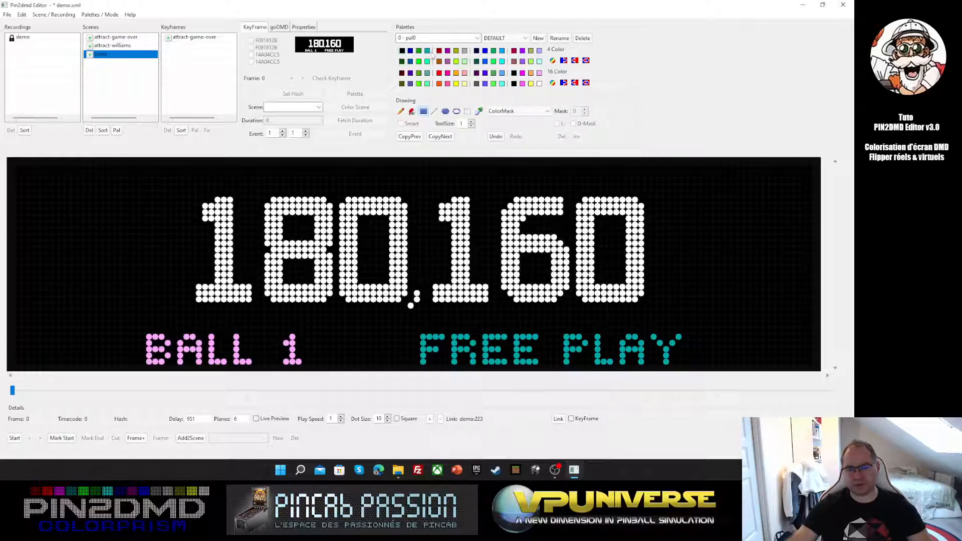
Try to recolour the FREE PLAY text with a filled rectangle, and reselect the teal palette colour
left_click(428, 83)
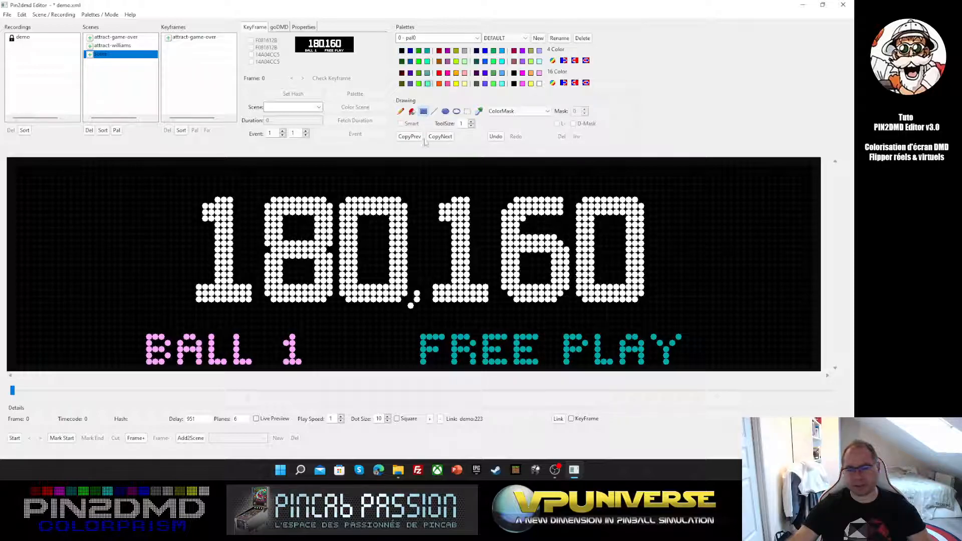
left_click_drag(383, 333, 812, 363)
left_click(429, 52)
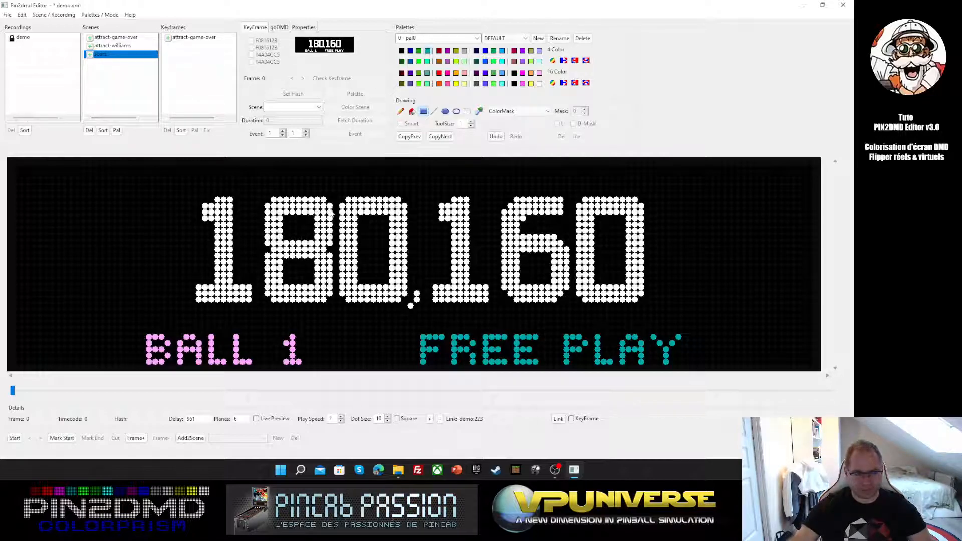
Return to the demo recording and jump to its score - 223 bookmark
left_click(26, 52)
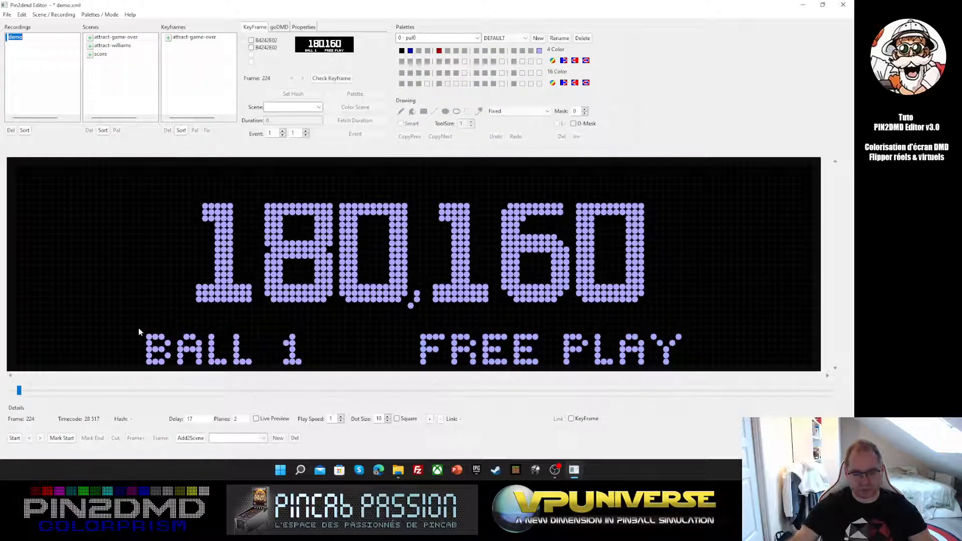
left_click(263, 439)
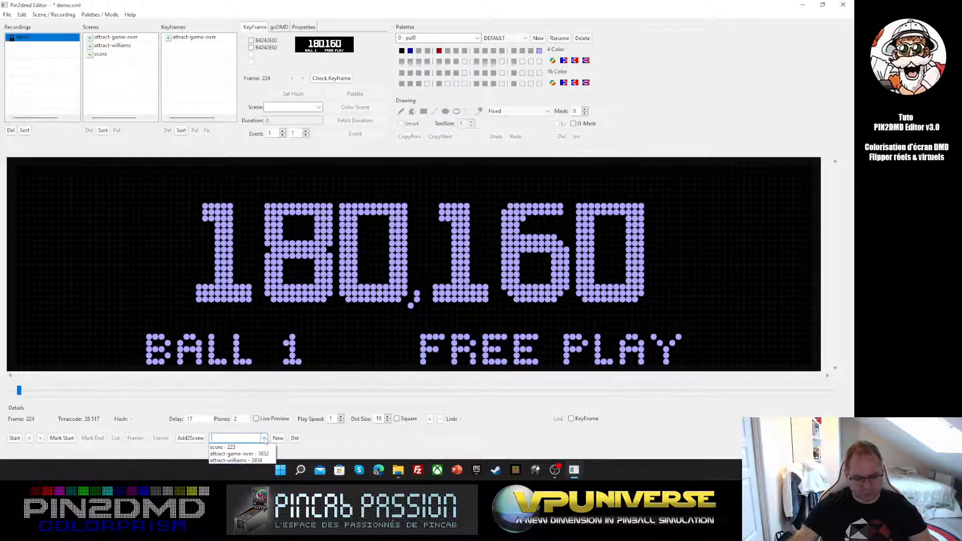
left_click(237, 452)
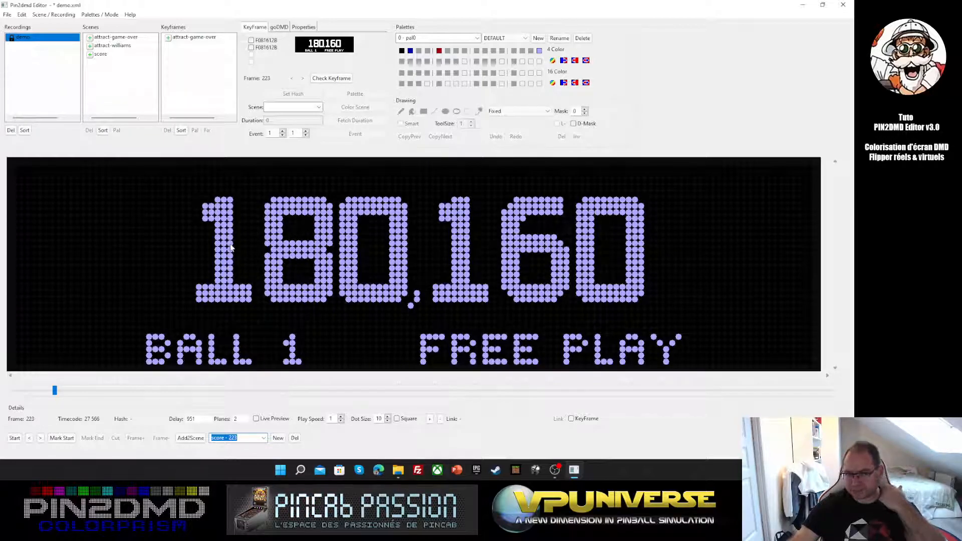
Prepare the score keyframe with the frame's first hash, the score scene assigned and D-Mask enabled
left_click(252, 40)
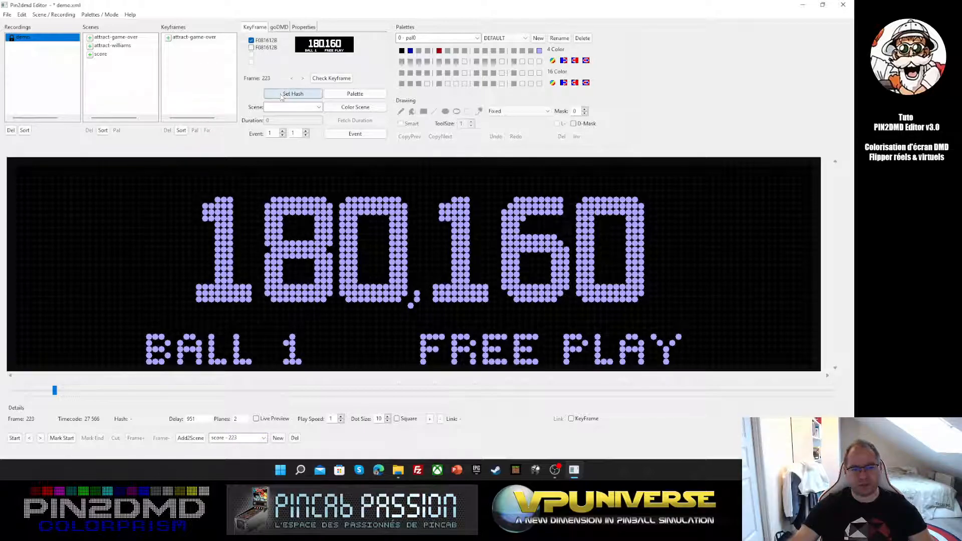
left_click(319, 108)
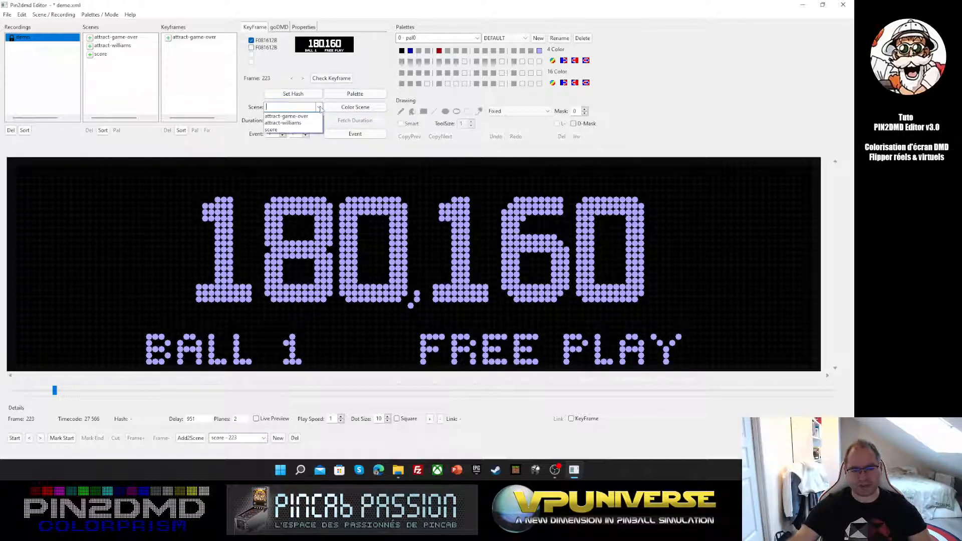
left_click(295, 128)
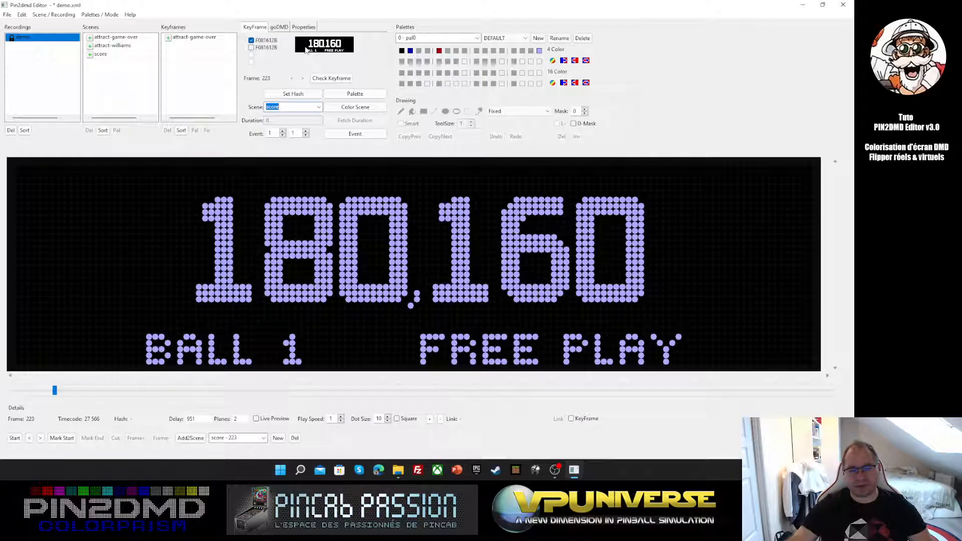
left_click(574, 124)
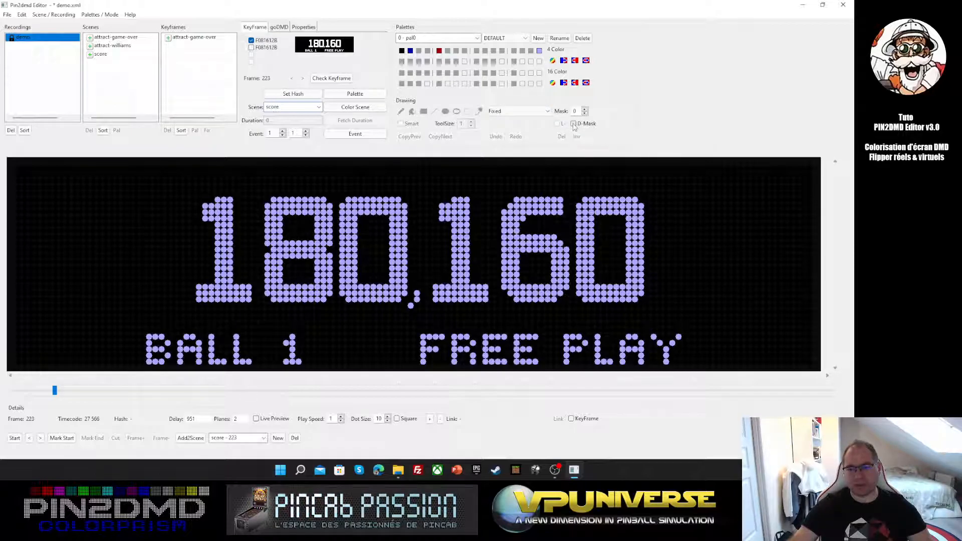
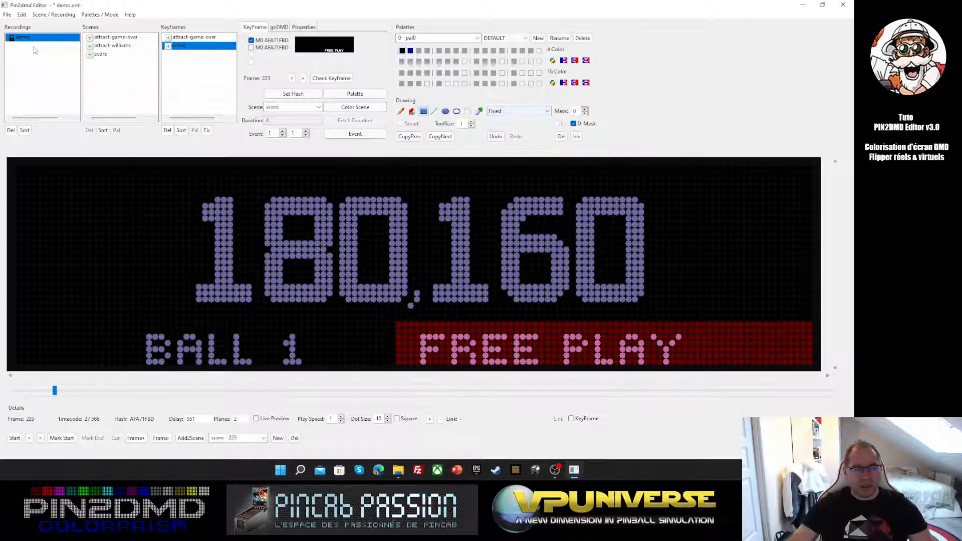
Switch the attract-game-over scene's drawing mode from ColorMask to Replace
left_click(112, 41)
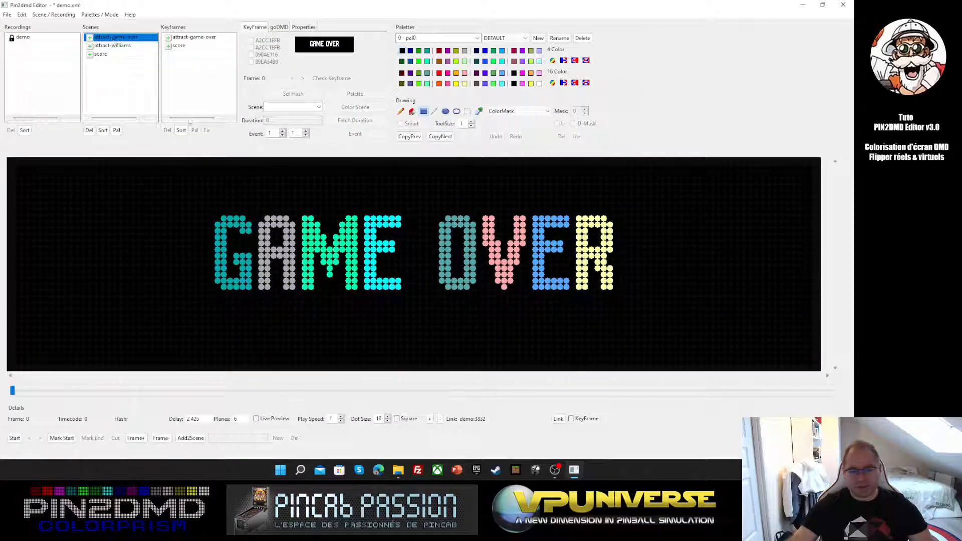
left_click(546, 112)
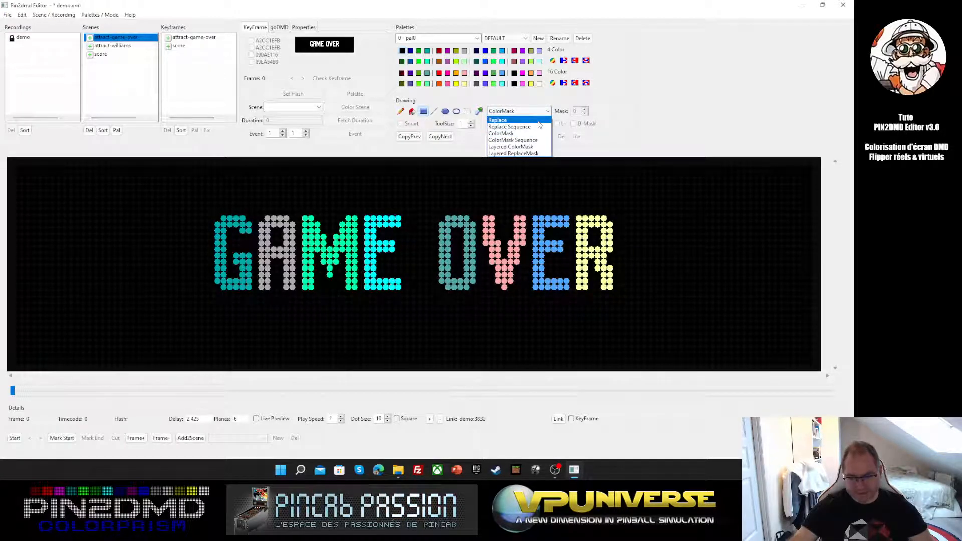
left_click(538, 121)
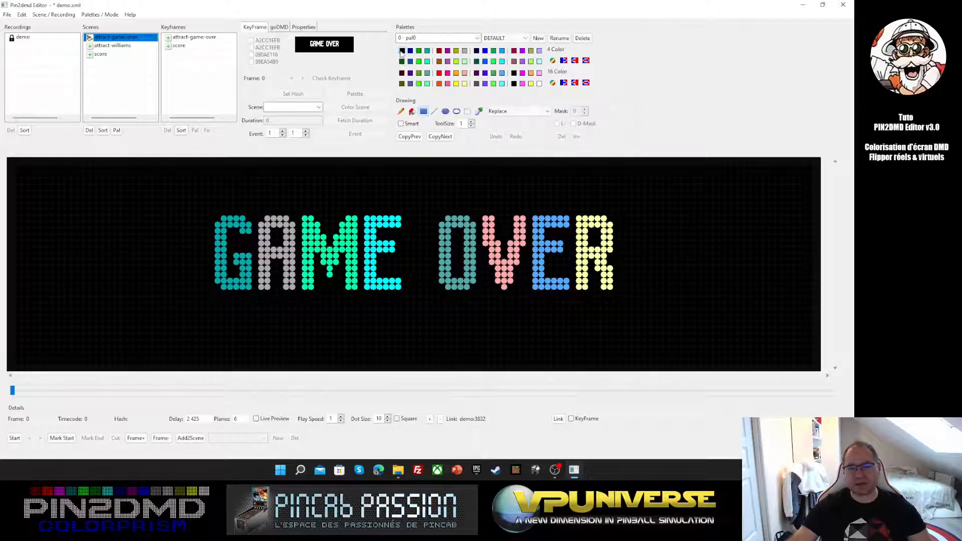
Select the teal palette colour, and display the attract-williams scene
left_click(428, 52)
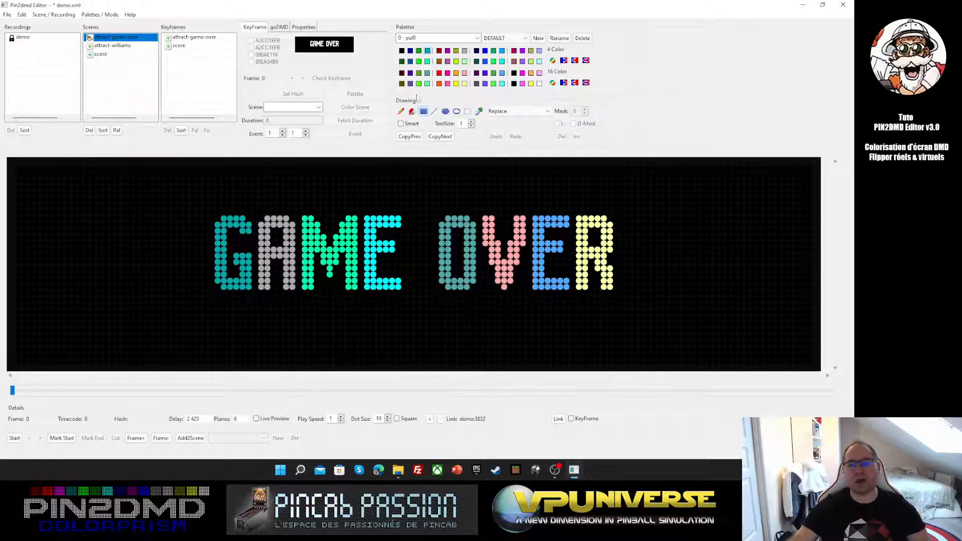
key("Down")
key("Down")
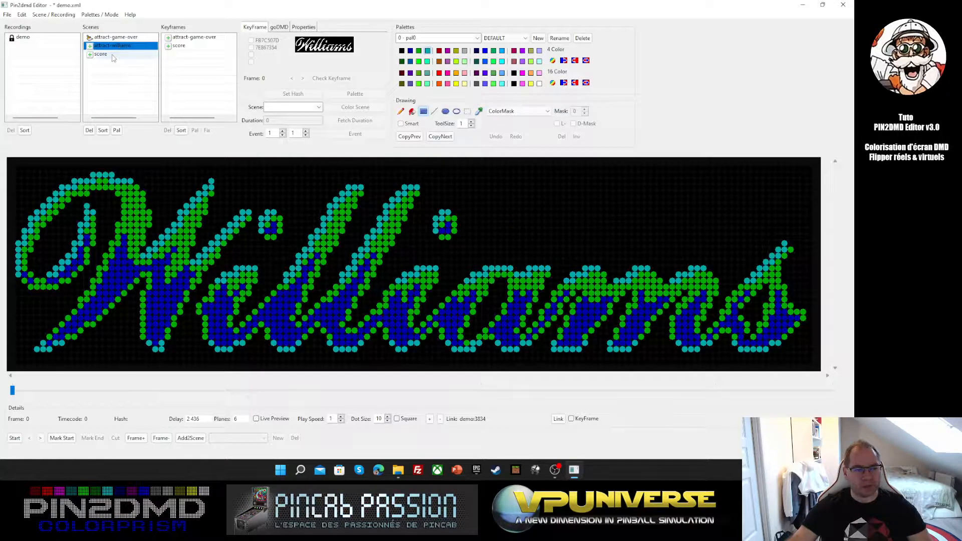
Compare the drawing mode options of the attract-game-over scene with those of its keyframe, and return to the scene
left_click(110, 46)
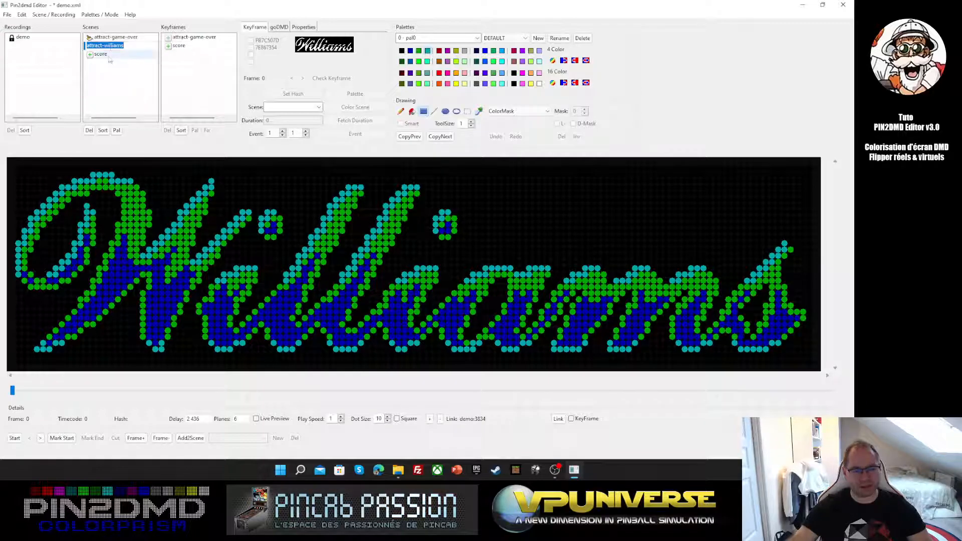
left_click(107, 37)
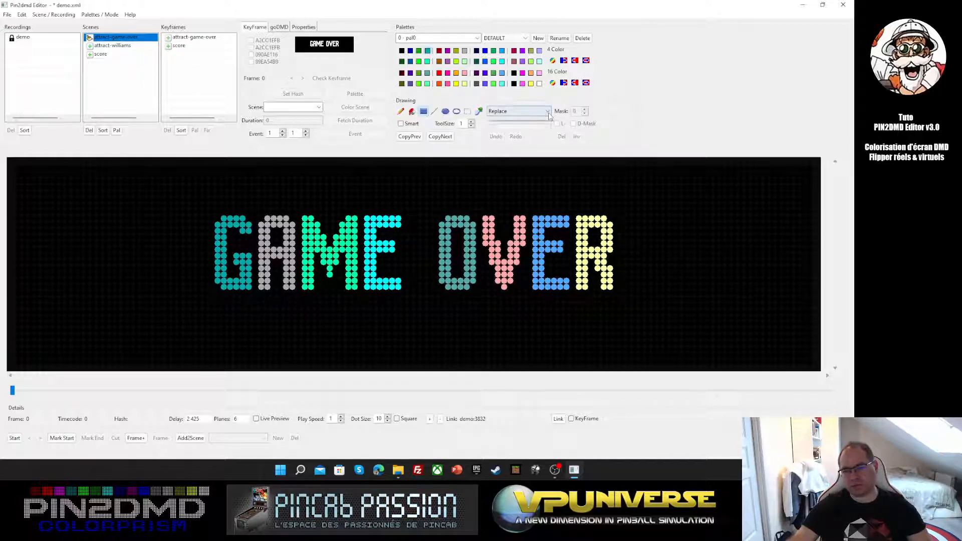
left_click(523, 111)
left_click(498, 120)
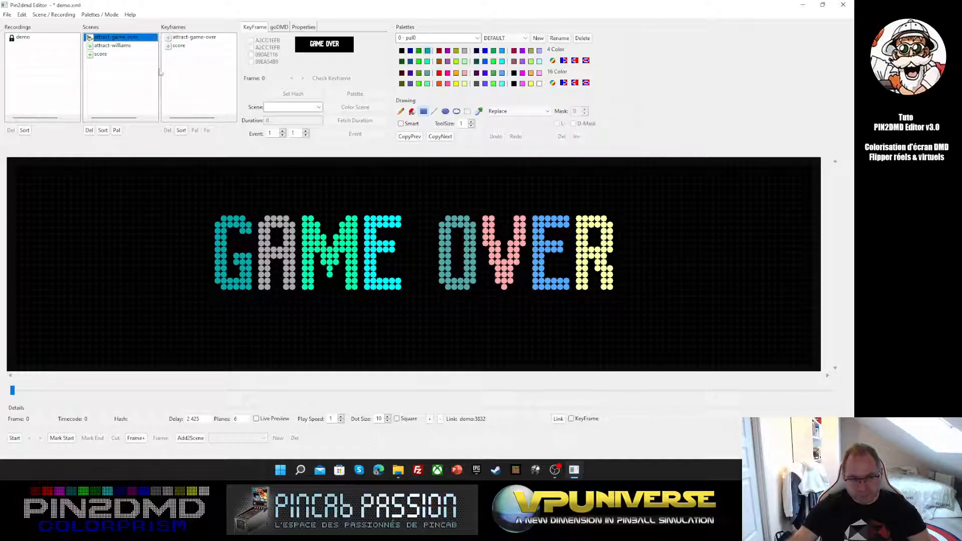
left_click(180, 38)
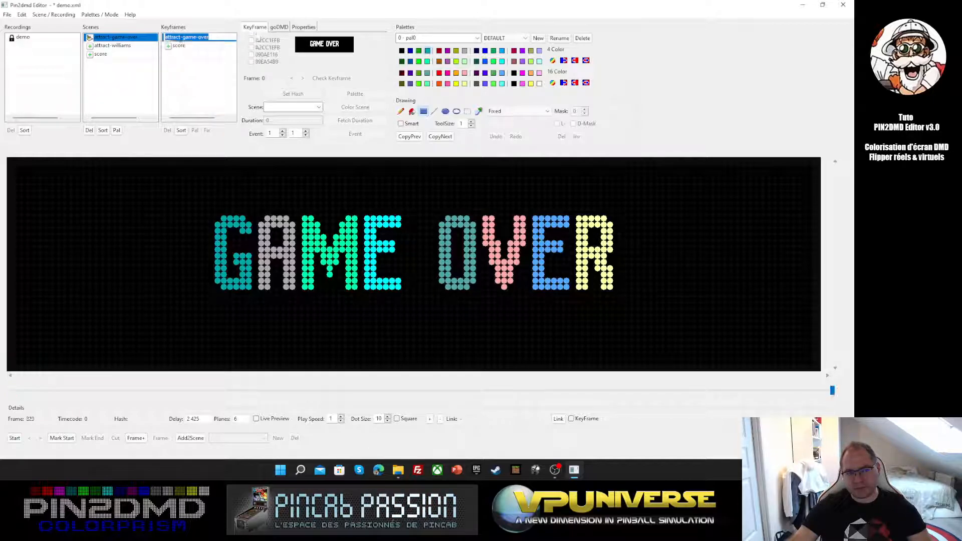
left_click(122, 40)
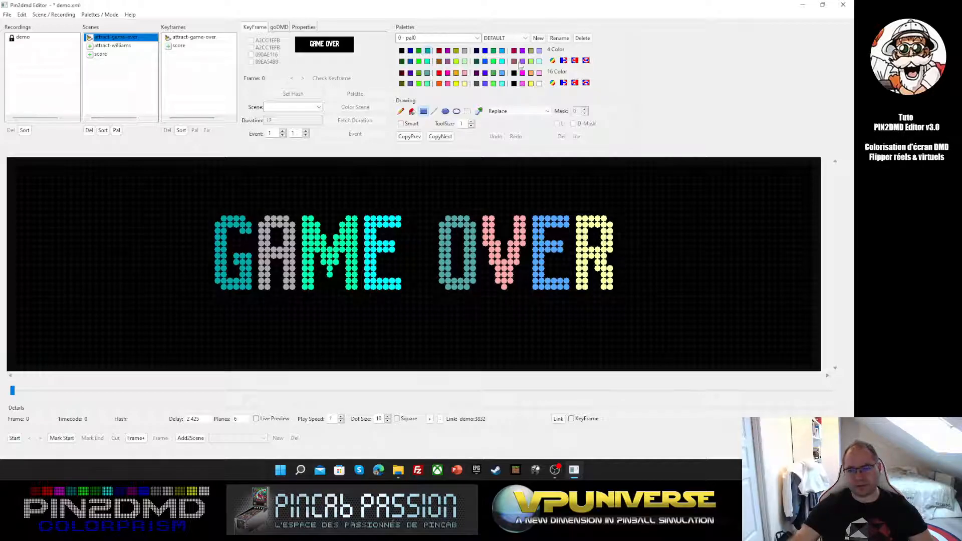
Recolour the second dot row of the GAME OVER lettering bright blue in Replace mode
left_click(502, 50)
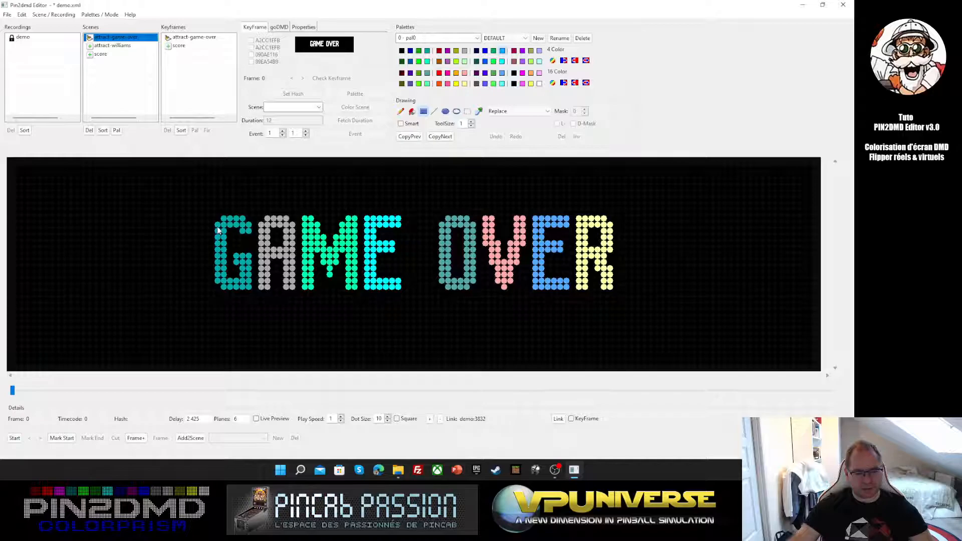
left_click_drag(218, 230, 355, 225)
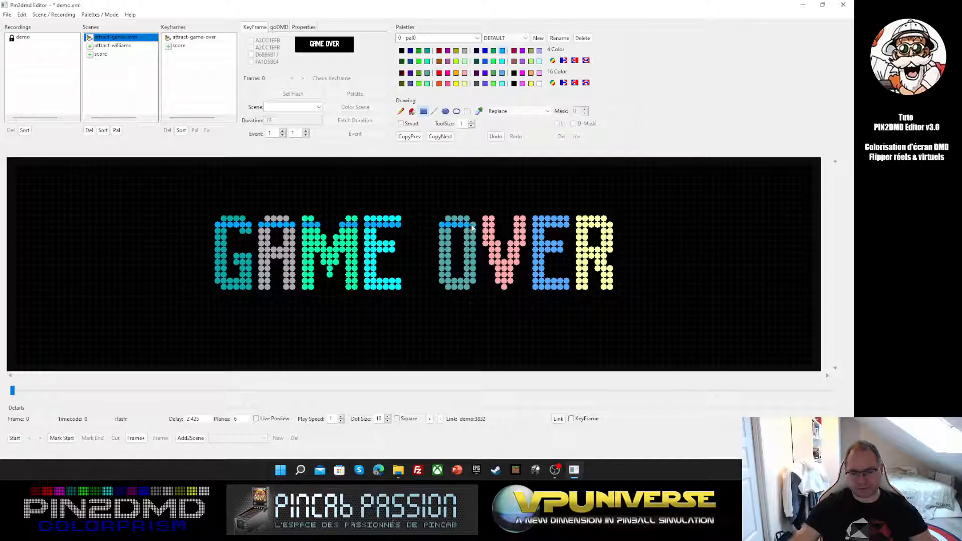
left_click_drag(483, 225, 611, 225)
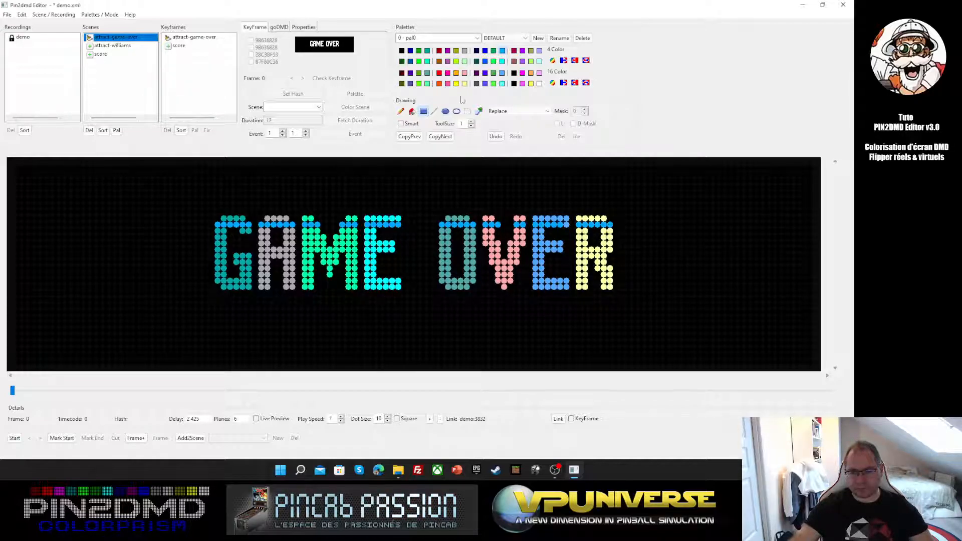
left_click(498, 225)
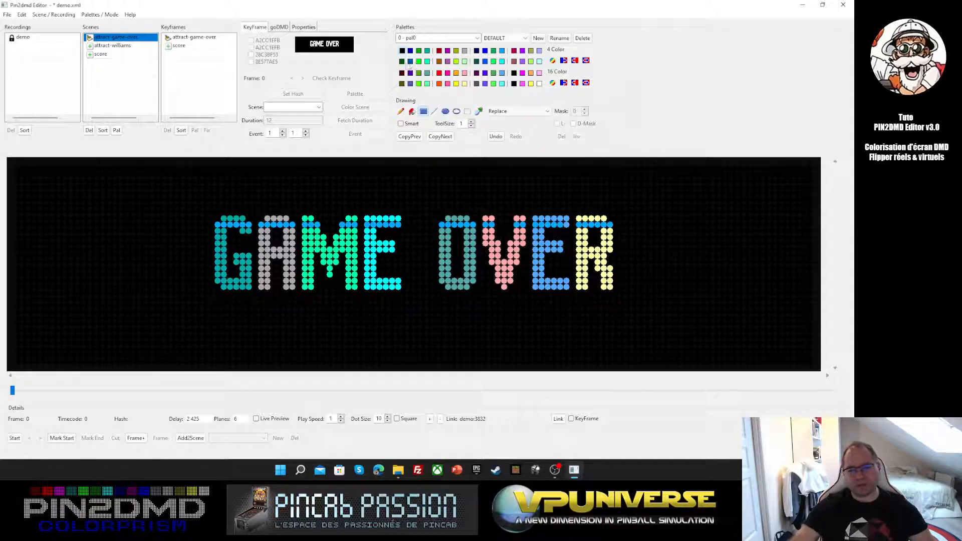
Create a 16-colour gradient from black to pale cyan in the palette, and recolour the top dot row of GAME and O pale cyan
double_click(402, 61)
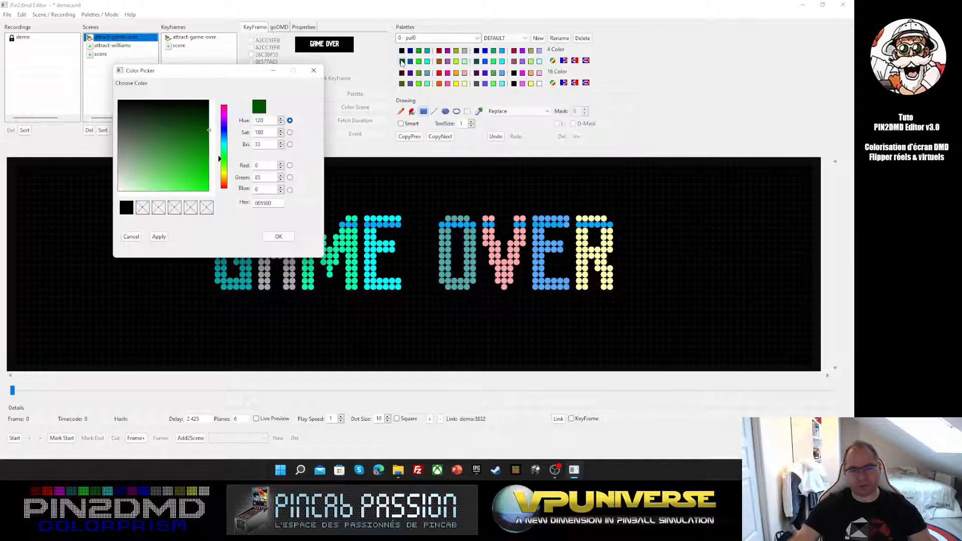
left_click(126, 207)
left_click(279, 236)
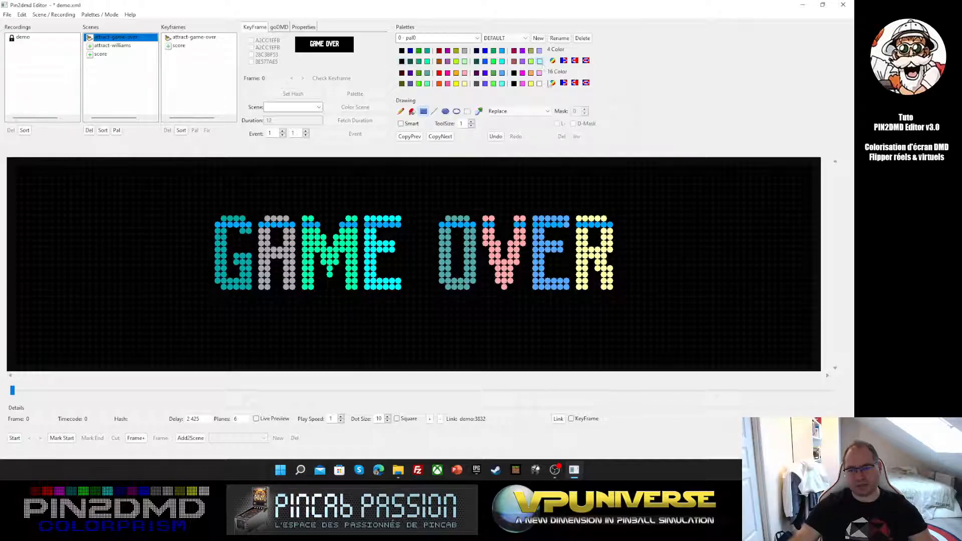
left_click(553, 83)
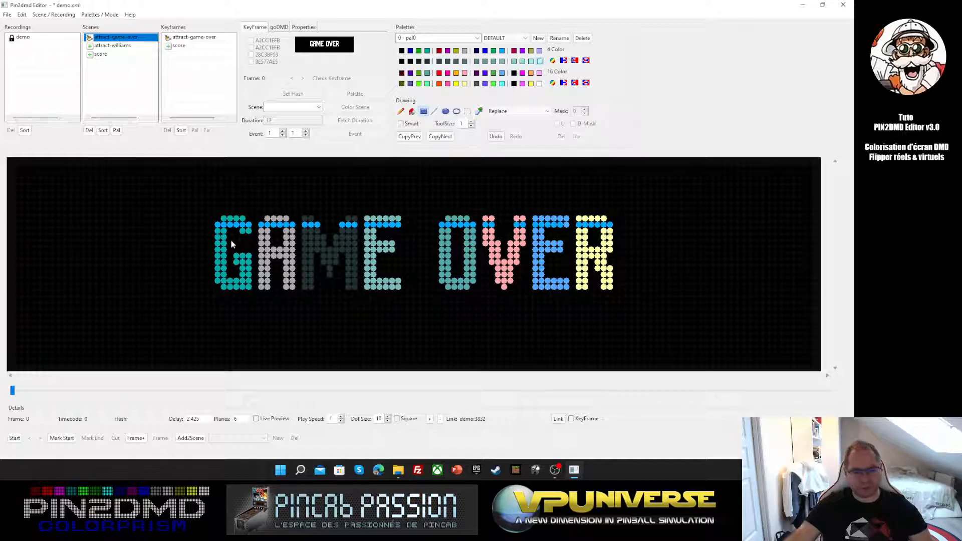
left_click_drag(222, 218, 471, 221)
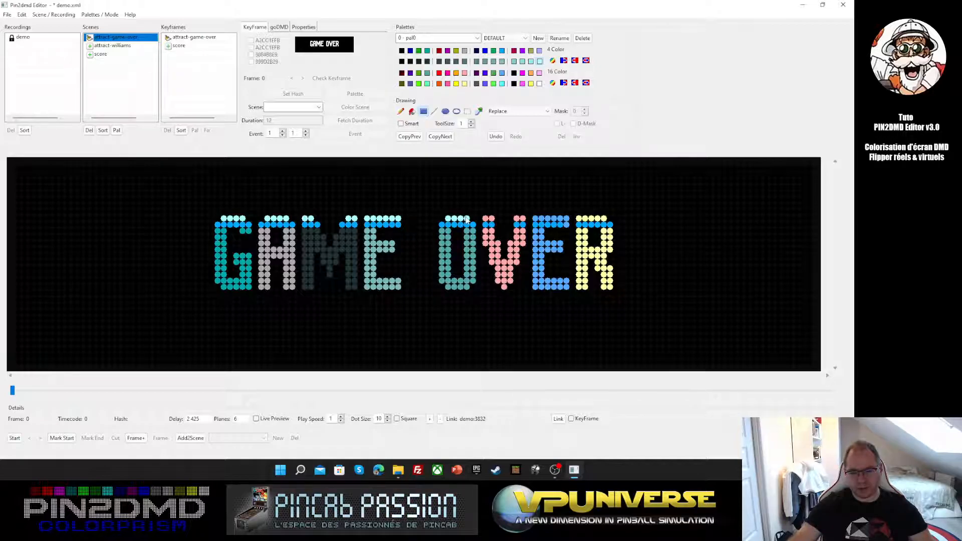
Draw overlapping filled rectangles in pale cyan and grey-teal beside the GAME OVER lettering, and paint that area black again
left_click(424, 112)
left_click_drag(30, 186, 140, 303)
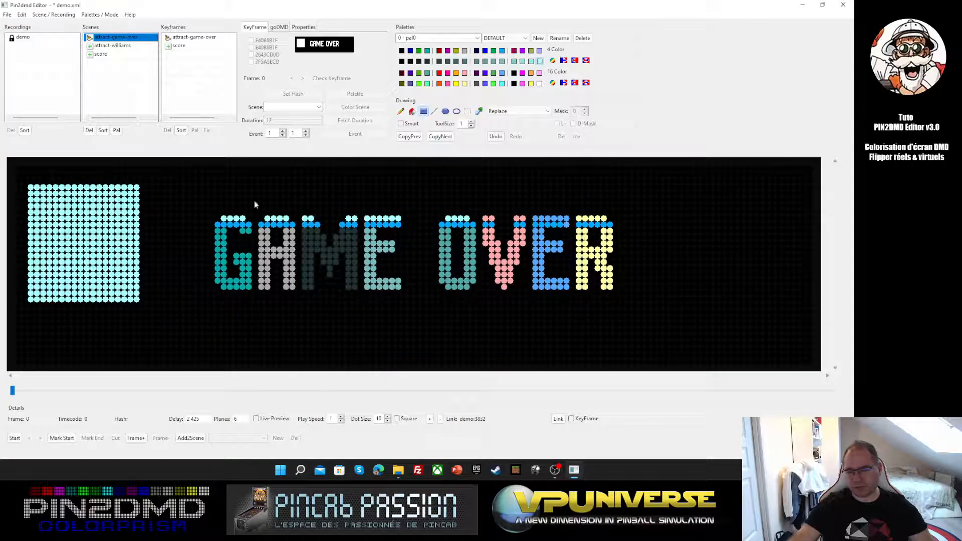
left_click(494, 61)
left_click_drag(22, 222, 177, 315)
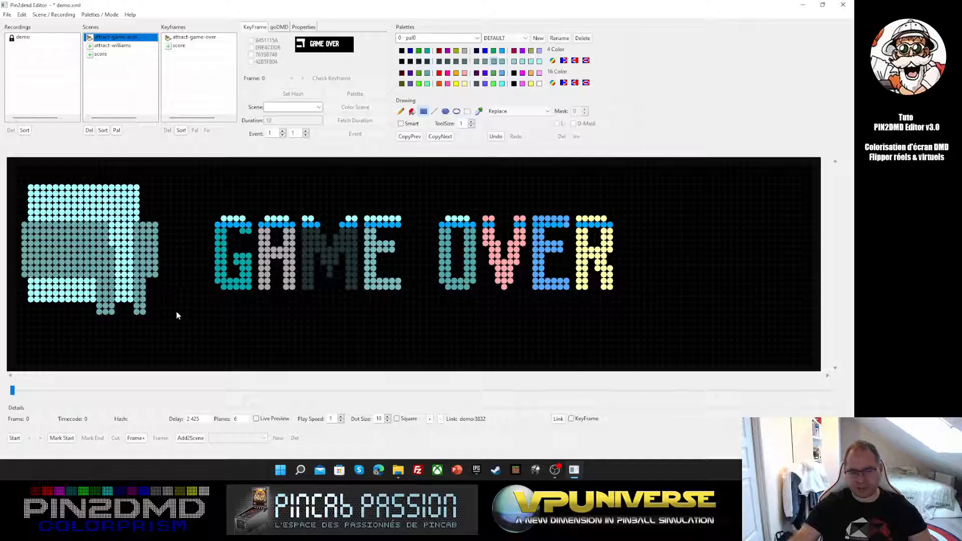
left_click(402, 51)
left_click_drag(13, 163, 176, 375)
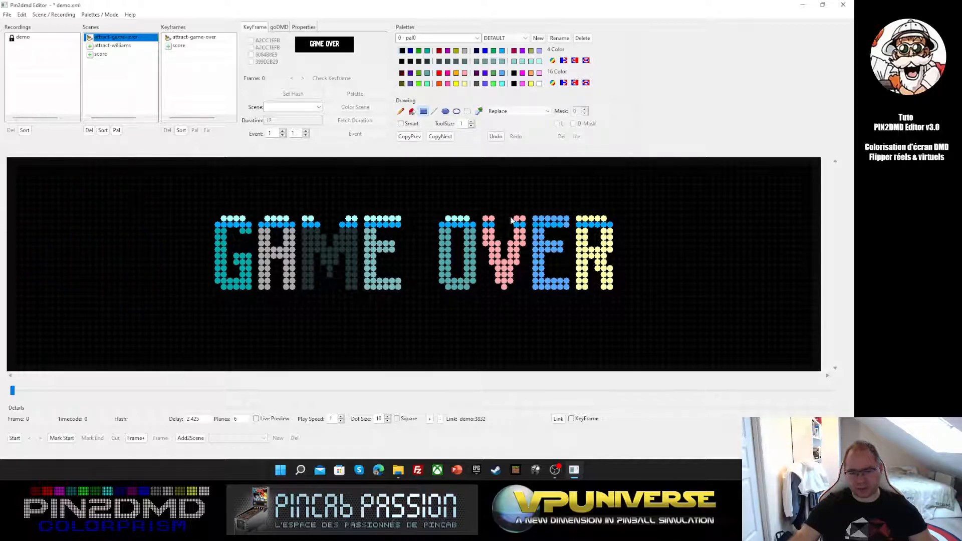
Finish the pale cyan top dot row across V, E and R, and recolour the whole second row one gradient shade darker
left_click(540, 61)
left_click_drag(484, 218, 603, 220)
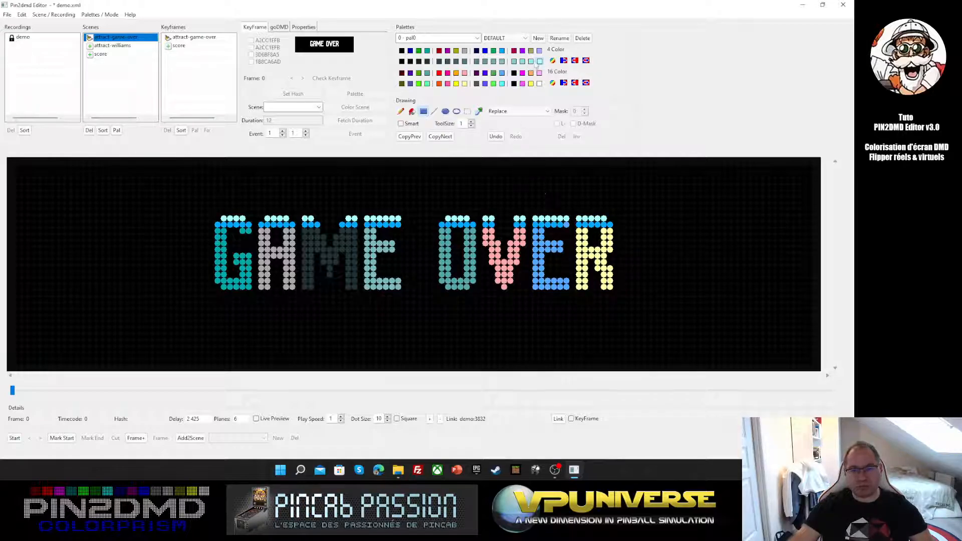
left_click(532, 61)
left_click_drag(219, 229, 613, 226)
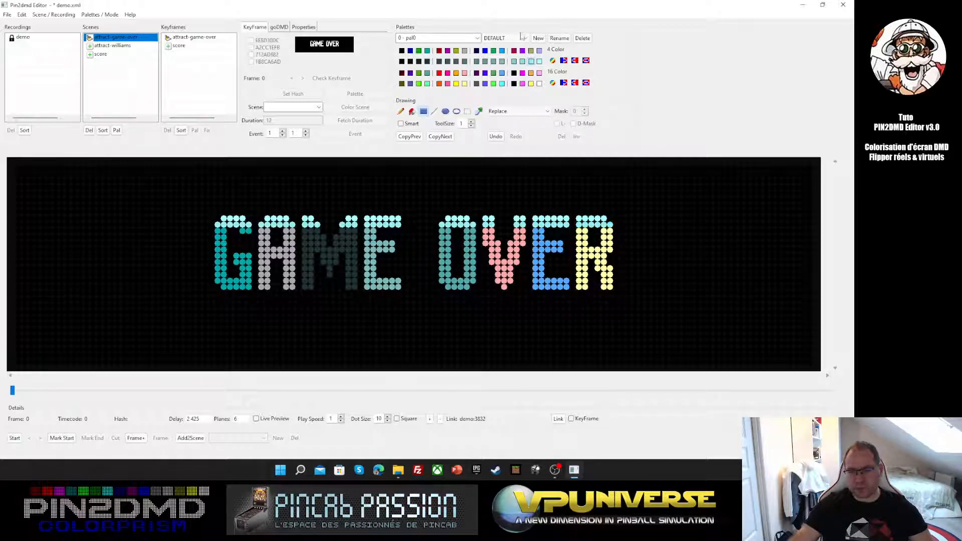
Recolour the third dot row of the GAME OVER lettering with the next darker teal of the gradient
left_click(523, 62)
left_click_drag(217, 232, 268, 231)
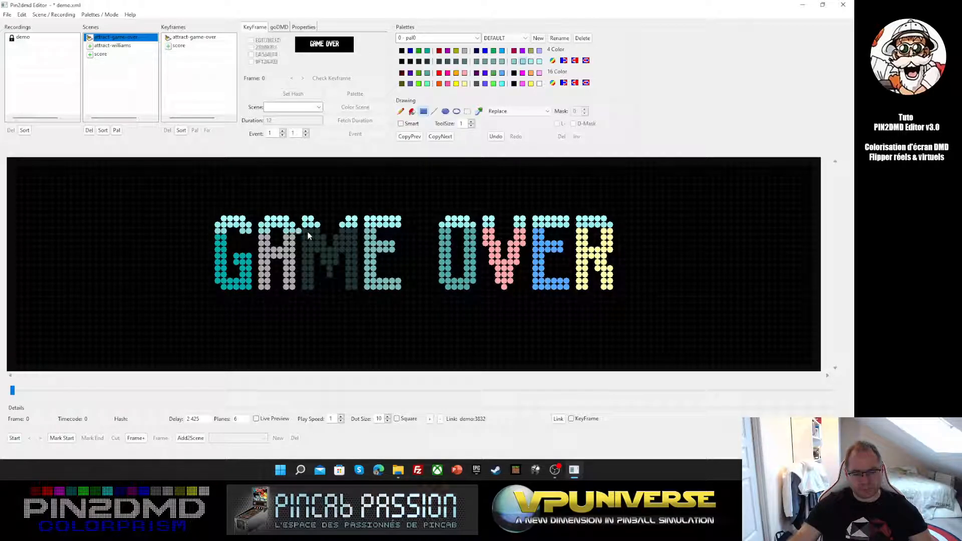
left_click(495, 136)
left_click_drag(286, 231, 375, 232)
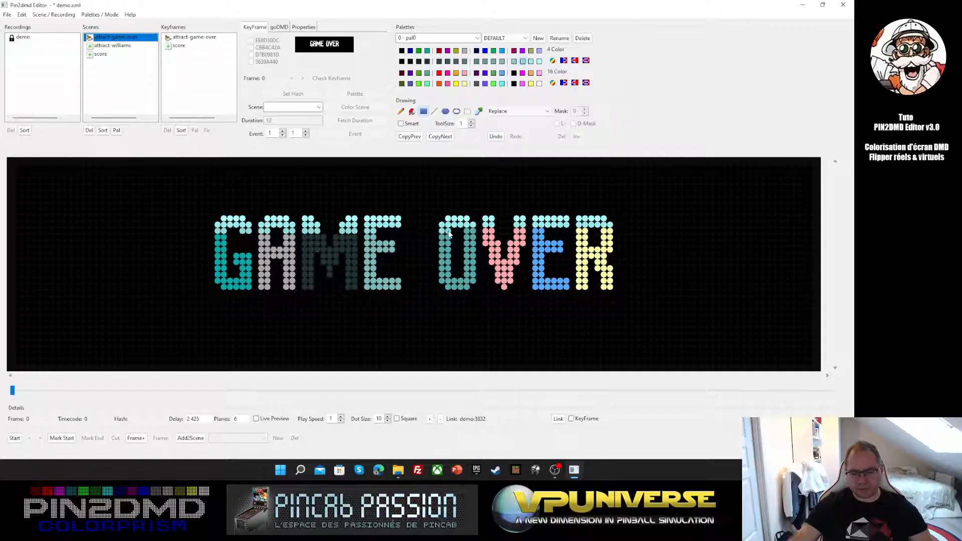
left_click_drag(448, 232, 609, 231)
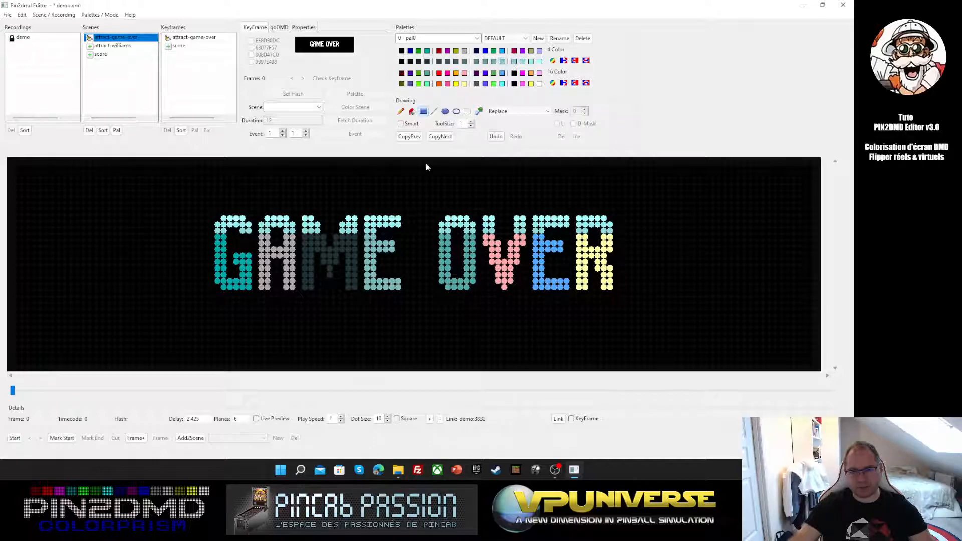
Recolour the fourth and fifth dot rows of the GAME OVER lettering with progressively darker teal shades of the gradient
left_click_drag(219, 238, 366, 241)
left_click_drag(441, 238, 610, 238)
left_click(495, 136)
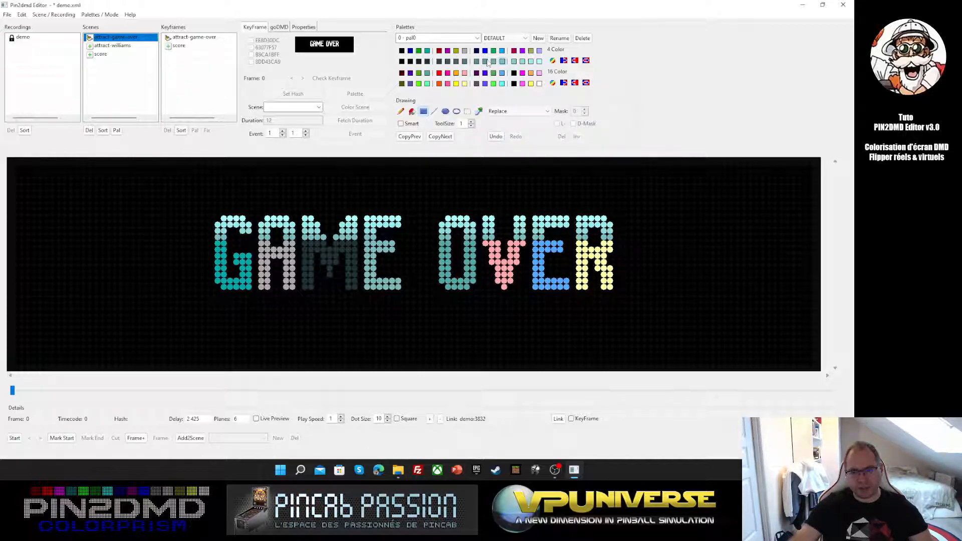
left_click_drag(217, 243, 293, 244)
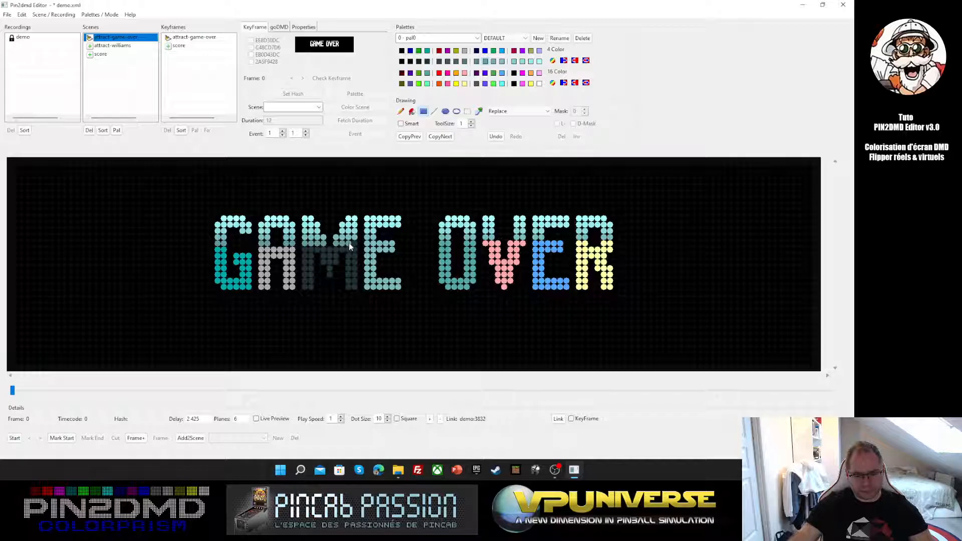
left_click_drag(366, 245, 498, 244)
left_click_drag(509, 244, 611, 245)
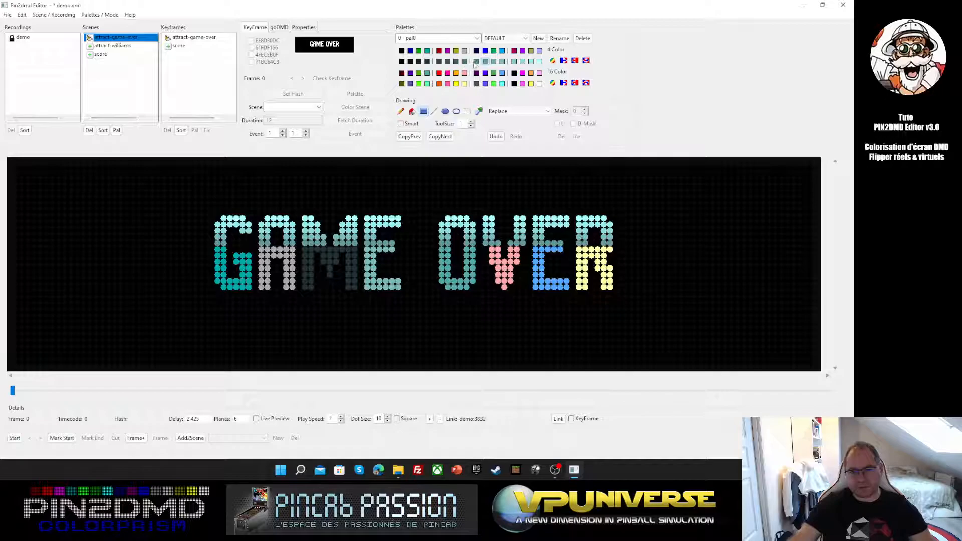
Recolour the sixth and seventh dot rows of GAME OVER with the next two darker grey-teal gradient shades
left_click(465, 61)
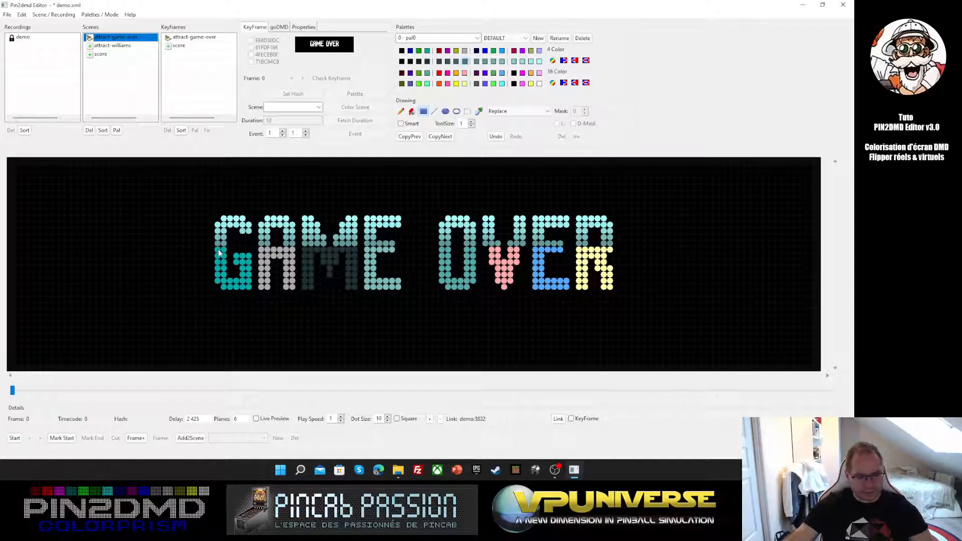
left_click_drag(219, 251, 613, 251)
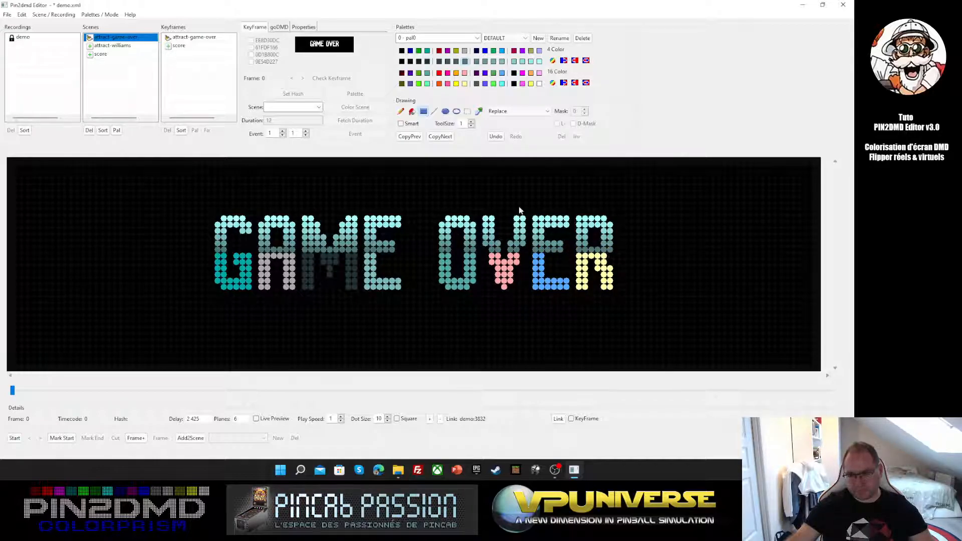
left_click(456, 61)
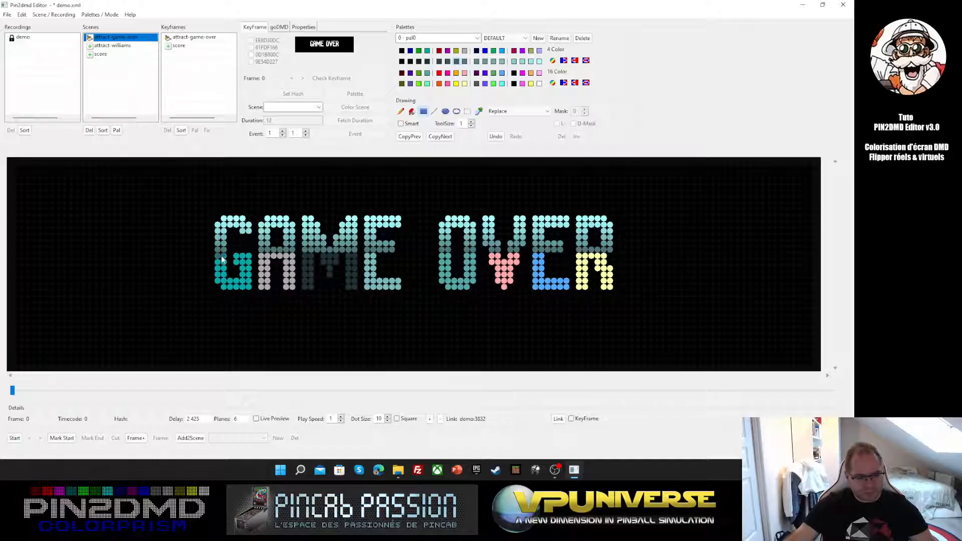
left_click_drag(222, 259, 375, 256)
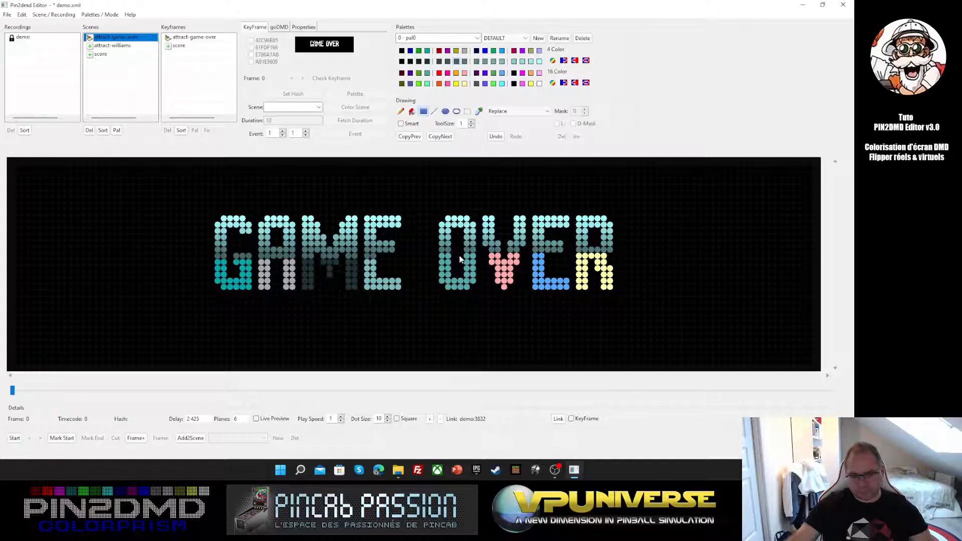
left_click_drag(441, 256, 608, 256)
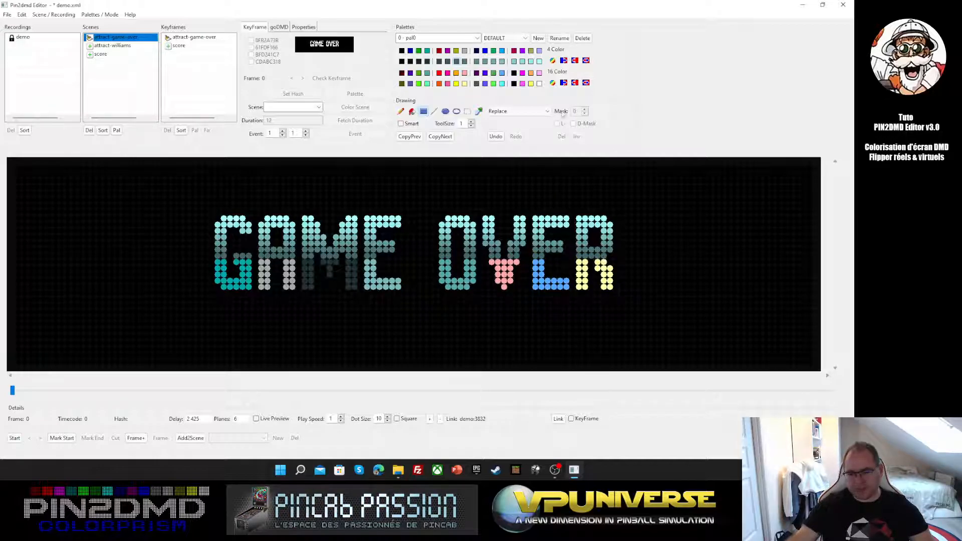
Recolour the eighth and ninth dot rows of GAME OVER with the following two darker gradient shades
left_click(447, 61)
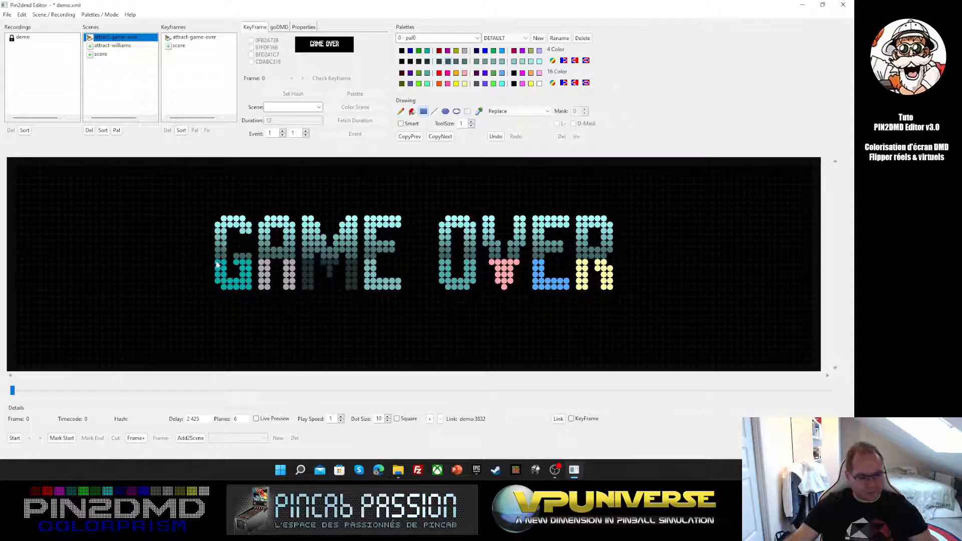
left_click_drag(216, 263, 604, 263)
left_click(439, 62)
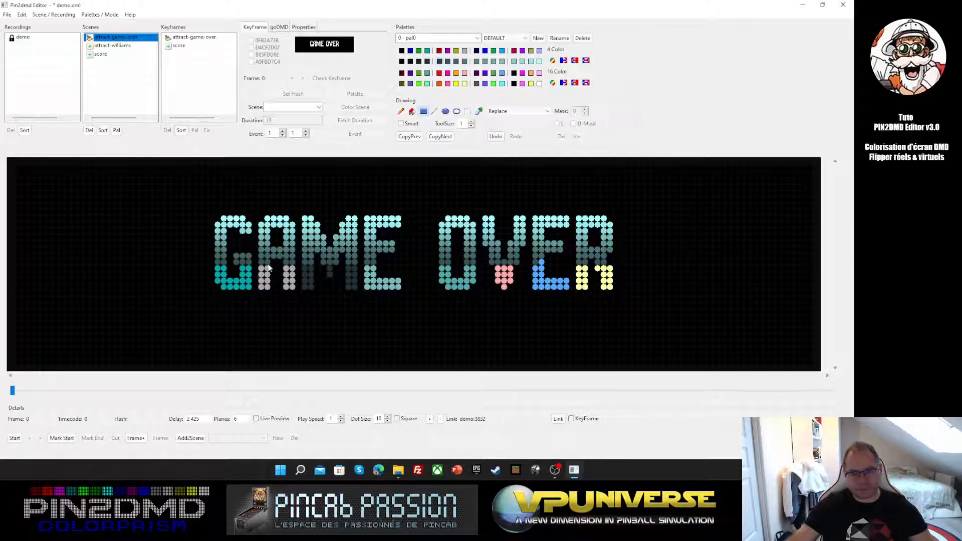
mouse_move(219, 274)
left_mouse_down()
mouse_move(540, 271)
mouse_move(541, 261)
mouse_move(612, 271)
left_mouse_up()
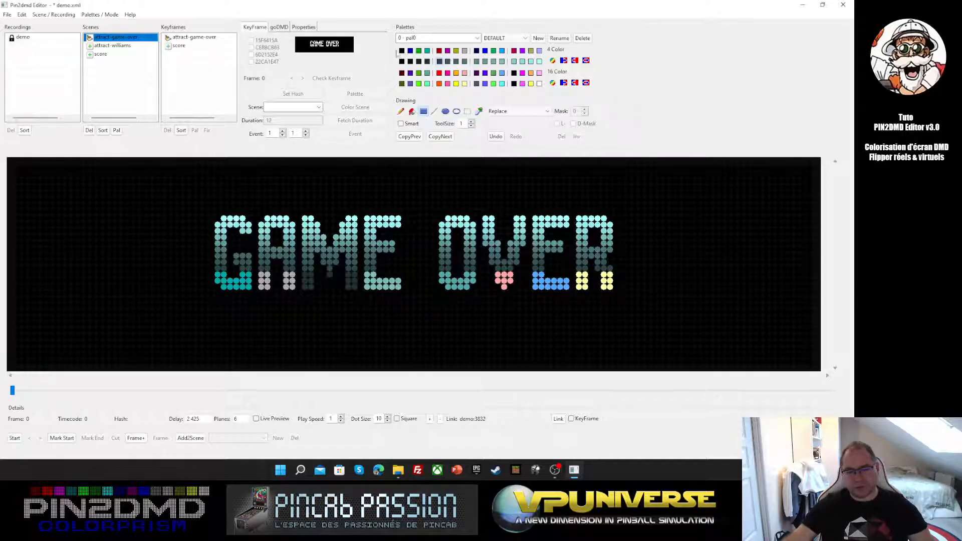
Flood-fill the remaining bottom dot rows of every GAME OVER letter with the darkest teal-grey shade of the gradient
left_click(428, 60)
left_click(412, 111)
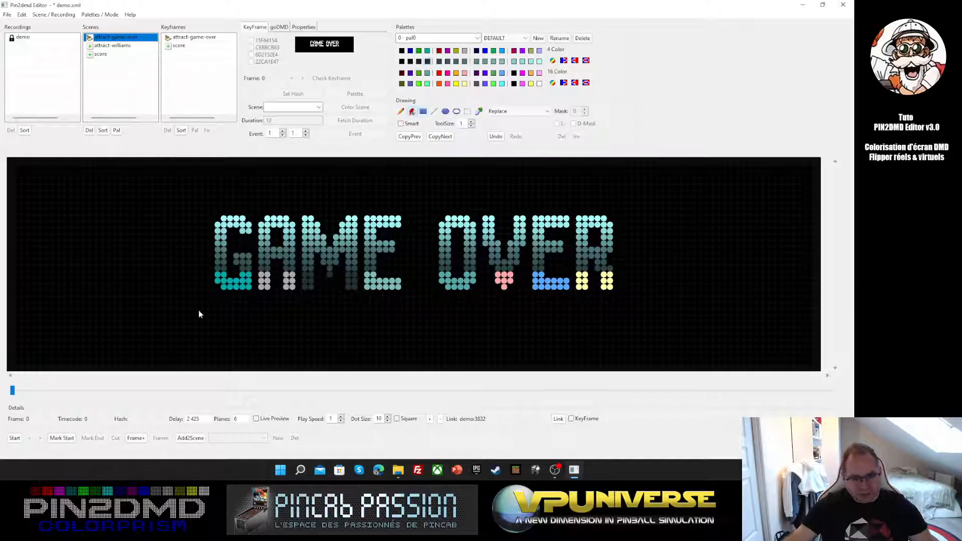
left_click(231, 284)
left_click(264, 281)
left_click(288, 280)
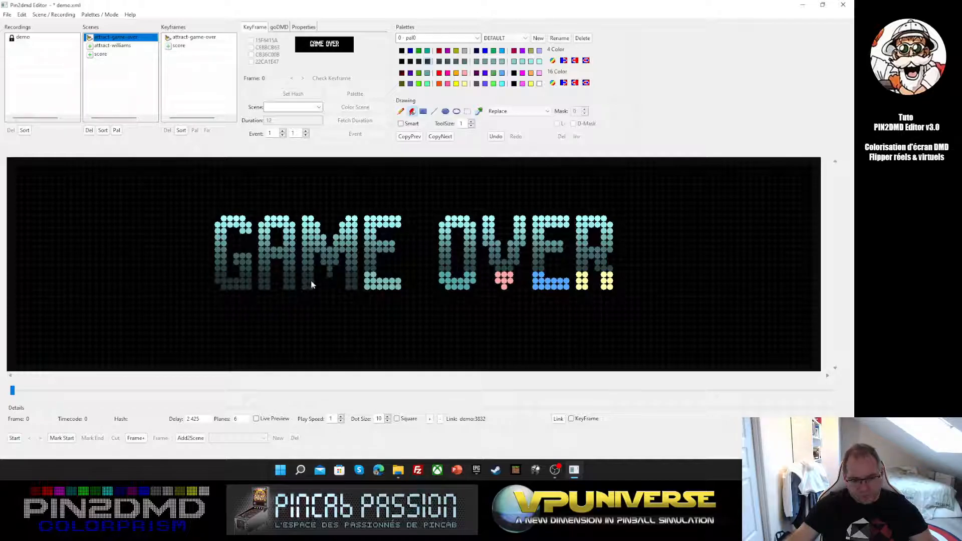
left_click(377, 284)
left_click(453, 283)
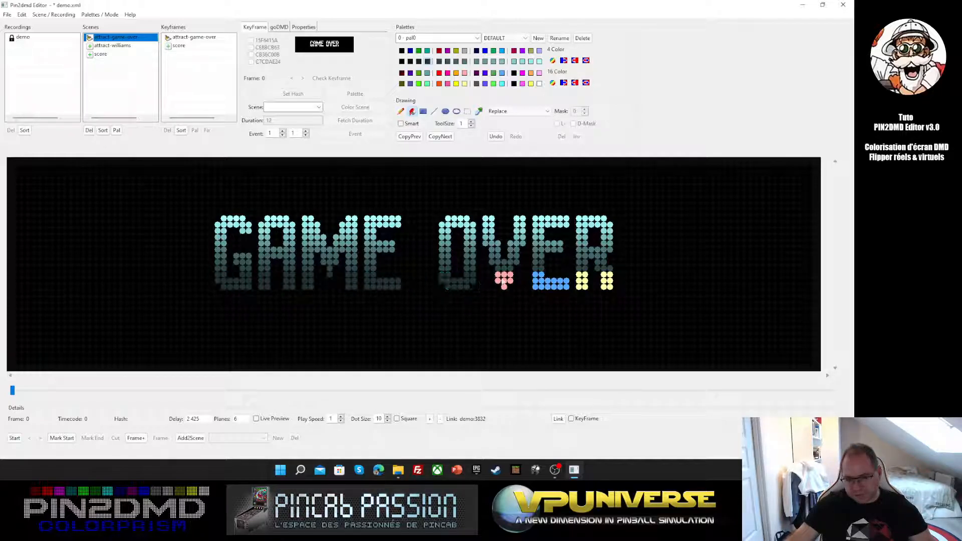
left_click(504, 282)
left_click(540, 284)
left_click(585, 284)
left_click(608, 283)
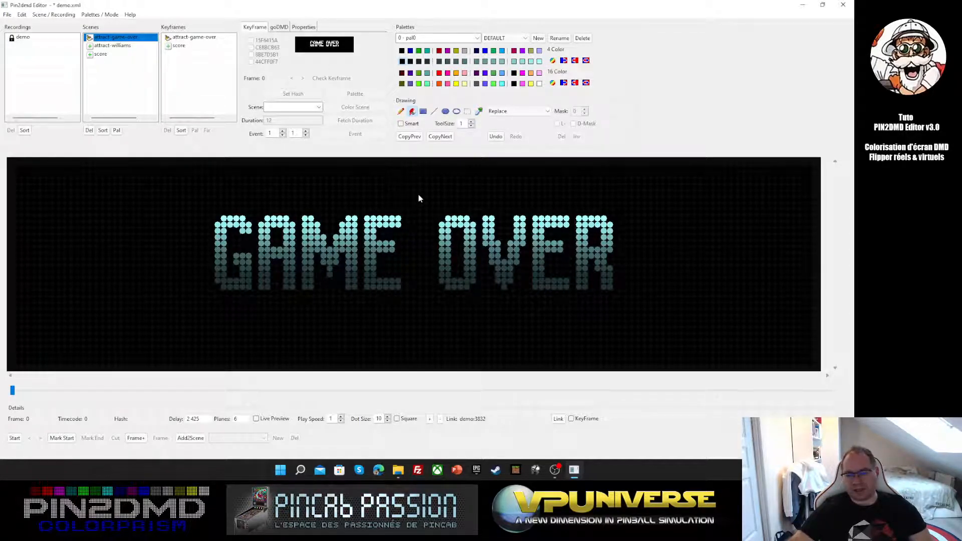
Draw the small letters DTA in pale yellow below and to the right of GAME OVER, using the filled rectangle tool
left_click(424, 112)
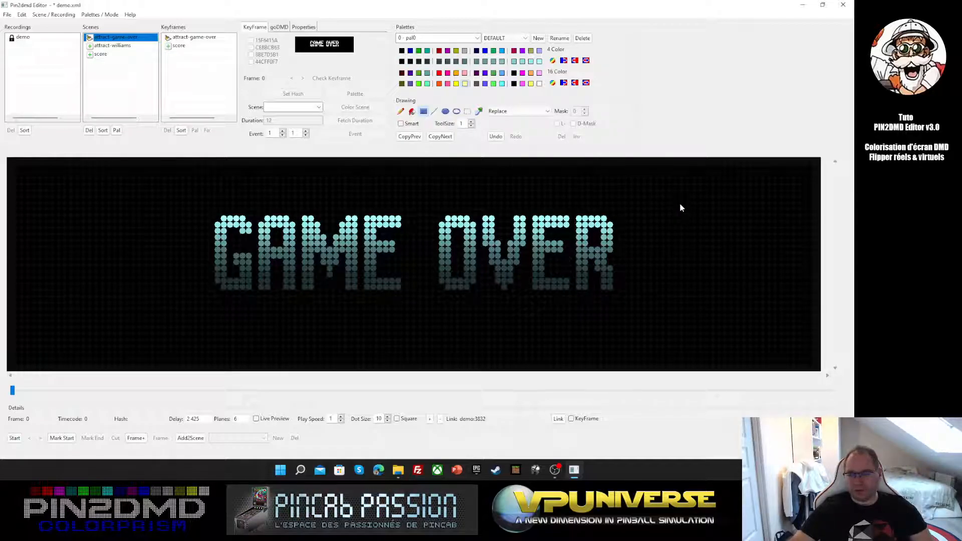
left_click_drag(640, 329, 641, 350)
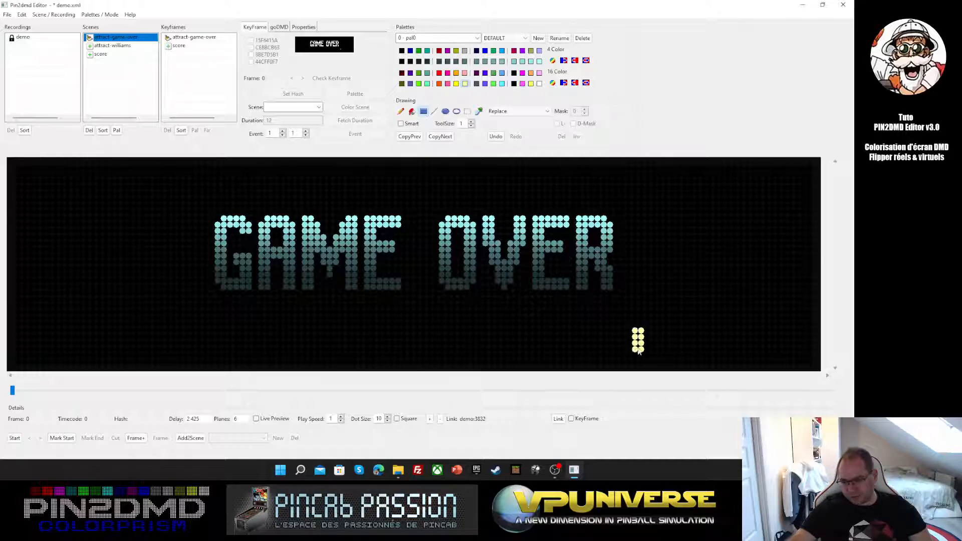
left_click(648, 350)
left_click(647, 331)
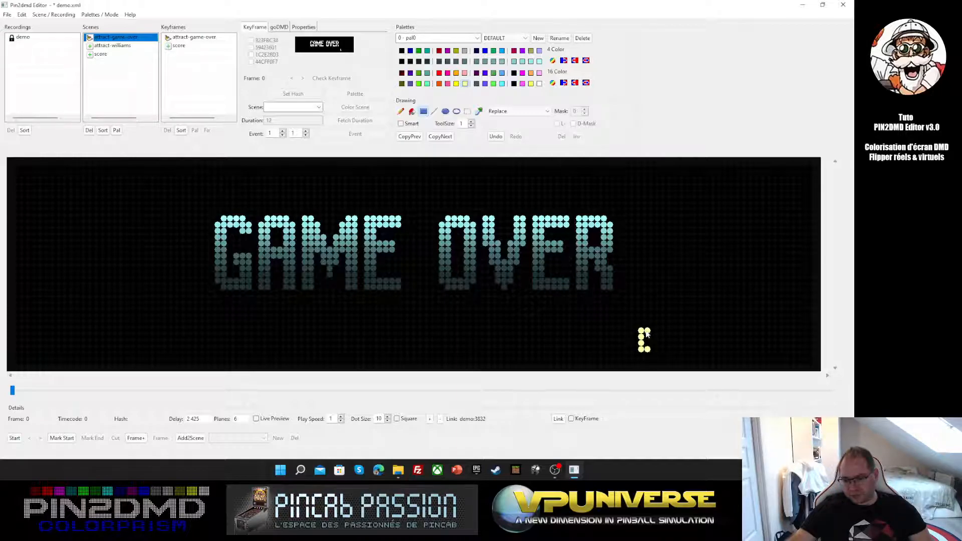
mouse_move(653, 337)
left_mouse_down()
mouse_move(672, 331)
mouse_move(669, 350)
mouse_move(678, 350)
left_mouse_up()
left_click(660, 331)
left_click(684, 330)
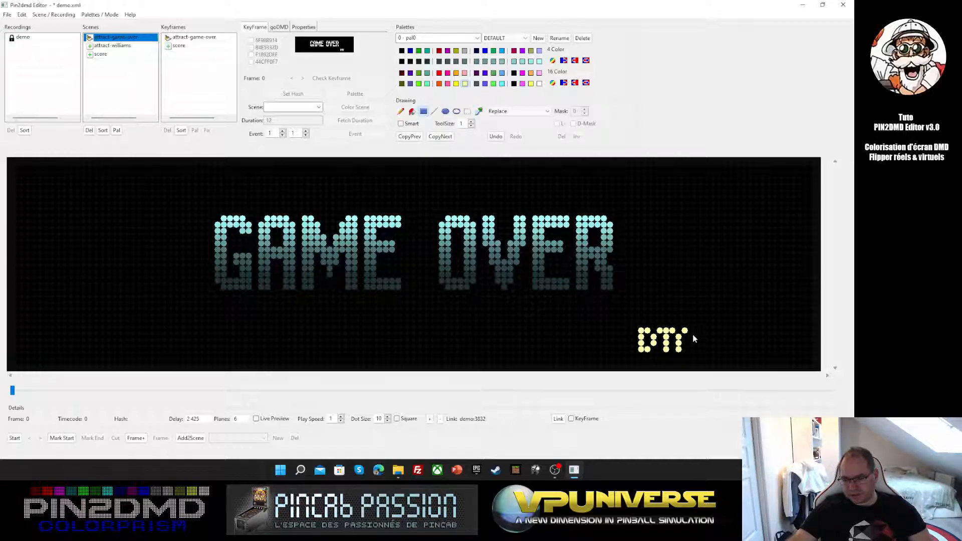
left_click(685, 343)
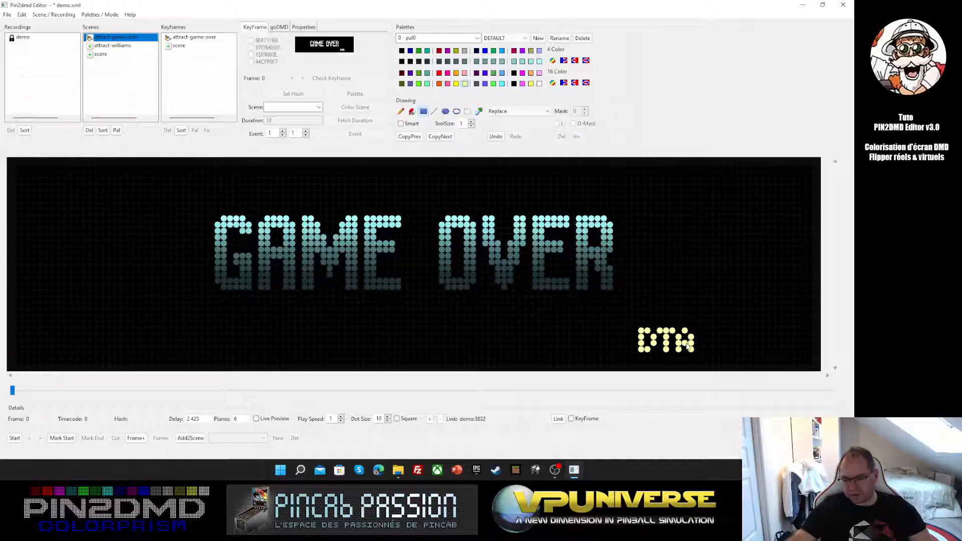
Add the pale yellow letters TANE after DTA to complete the small DTATANE signature
mouse_move(704, 332)
left_mouse_down()
mouse_move(704, 349)
mouse_move(716, 348)
mouse_move(716, 337)
mouse_move(728, 349)
left_mouse_up()
left_click(721, 330)
left_click(722, 343)
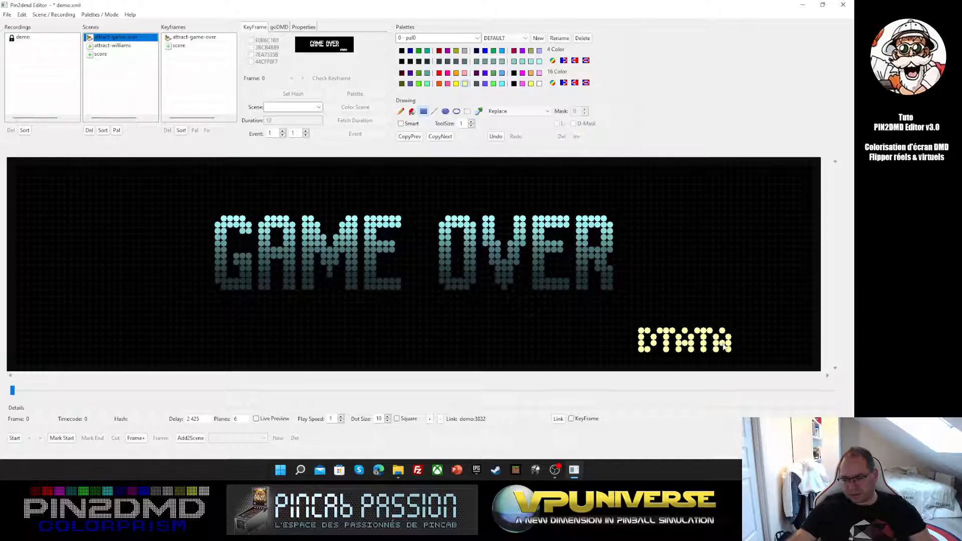
left_click(740, 343)
left_click(746, 331)
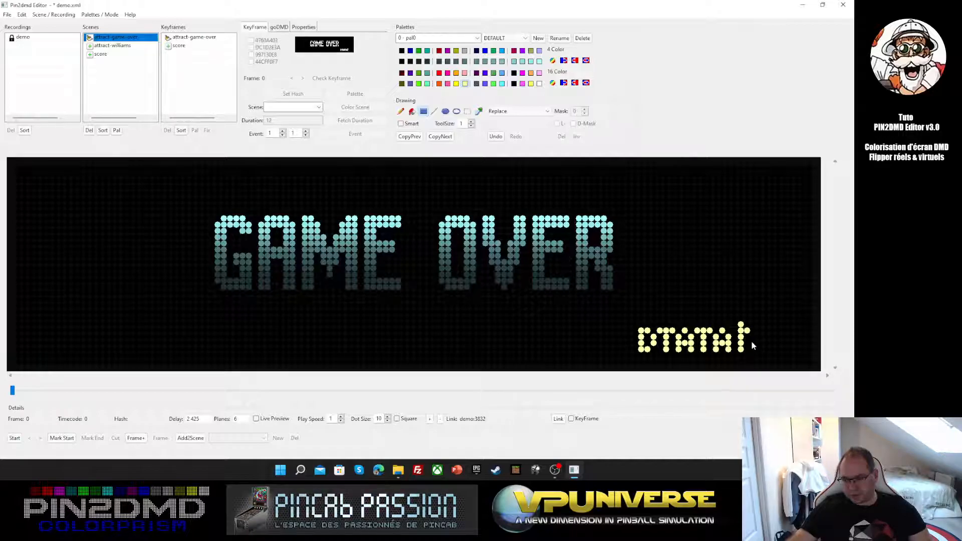
left_click(747, 336)
left_click(754, 342)
mouse_move(759, 330)
left_mouse_down()
mouse_move(755, 348)
mouse_move(770, 349)
left_mouse_up()
left_click(776, 349)
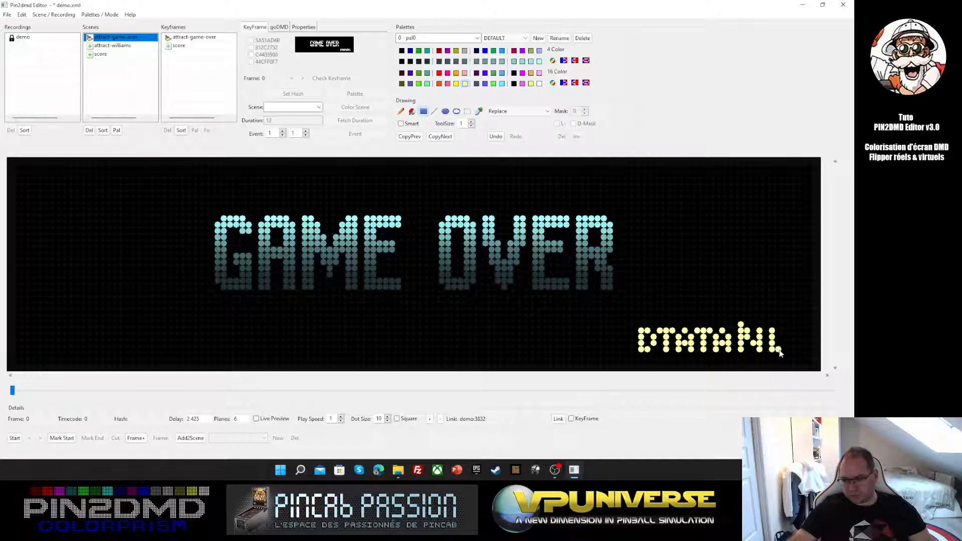
left_click(778, 332)
left_click(778, 343)
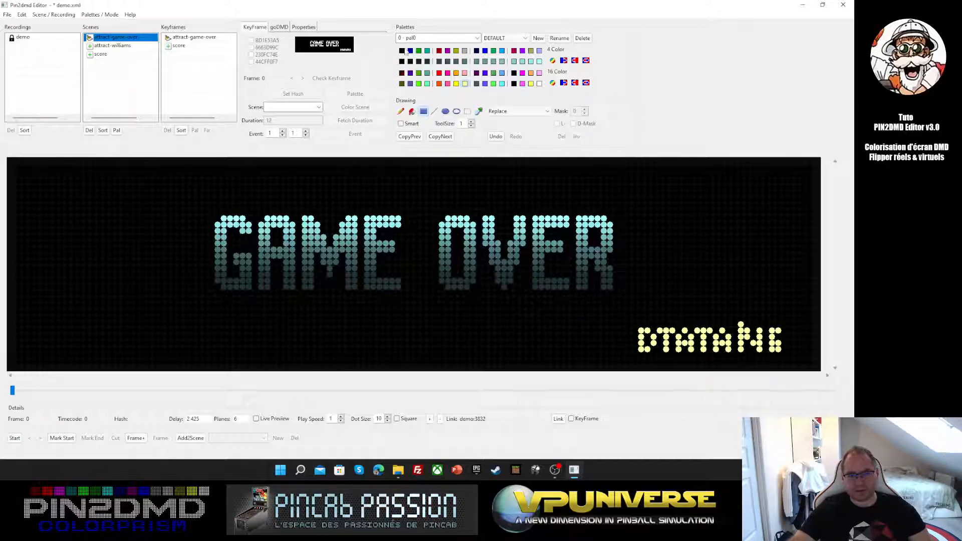
Black out the stray dots above the N of the DTATANE signature and save the project
left_click(402, 50)
left_click(752, 327)
left_click(748, 333)
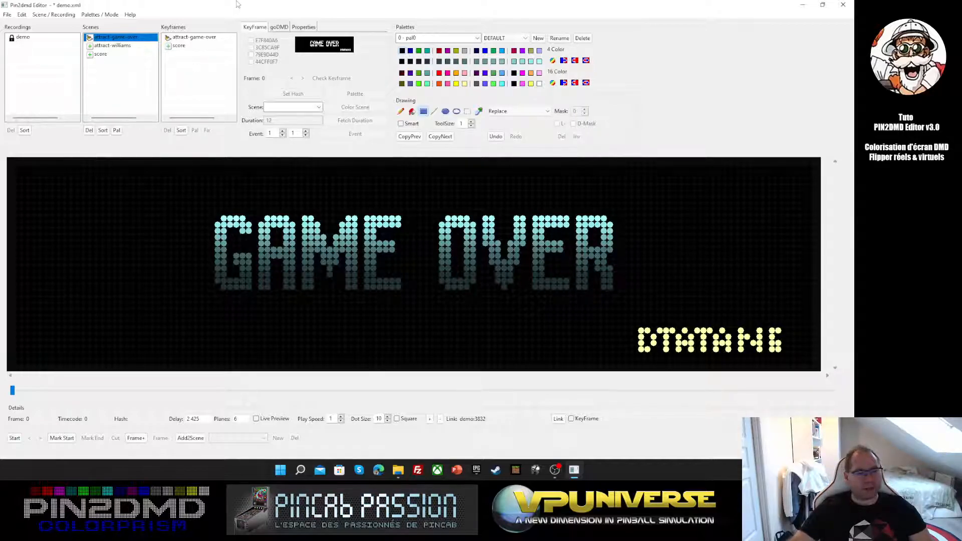
left_click(7, 14)
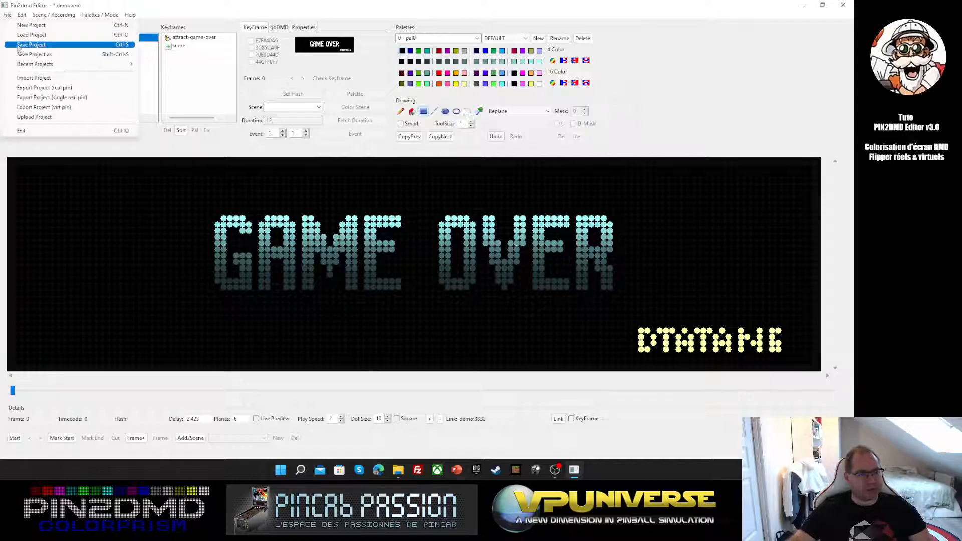
left_click(20, 48)
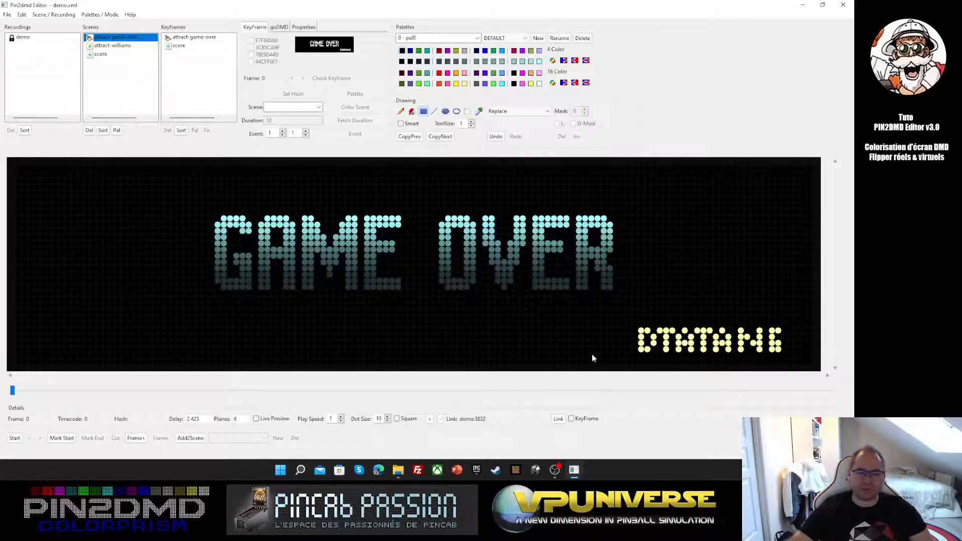
Compare the drawing modes of the score, attract-williams and attract-game-over scenes, checking the available modes and keeping Replace for attract-game-over
left_click(120, 45)
left_click(115, 53)
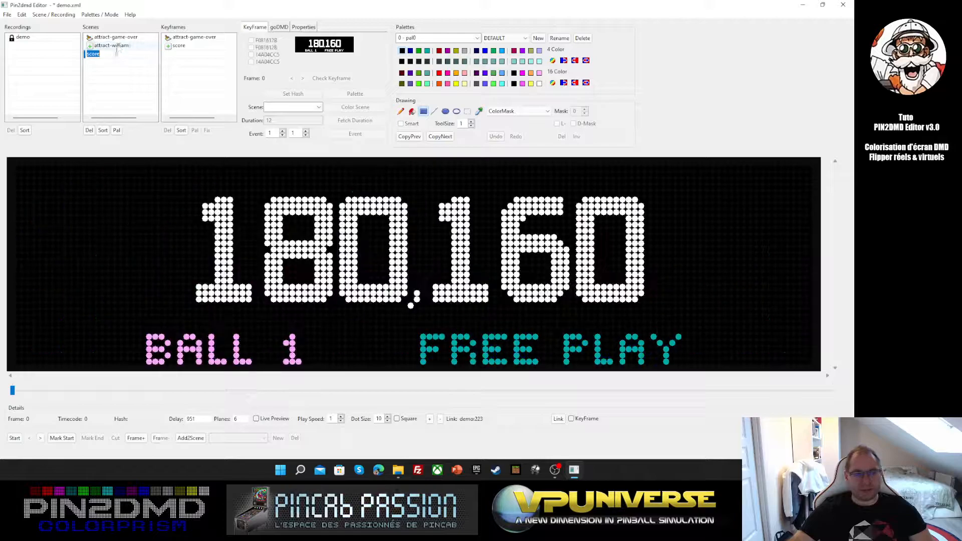
left_click(118, 39)
left_click(115, 46)
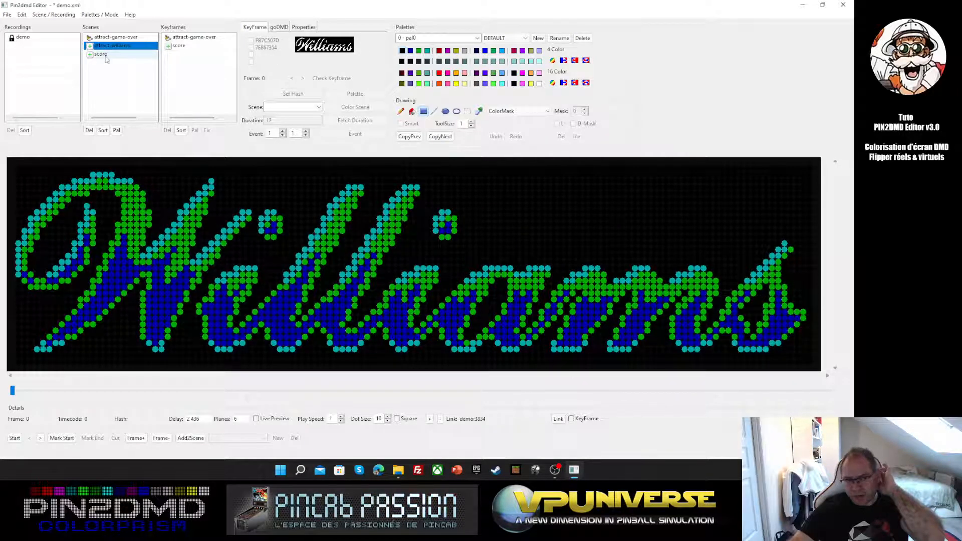
left_click(108, 53)
left_click(110, 37)
left_click(547, 111)
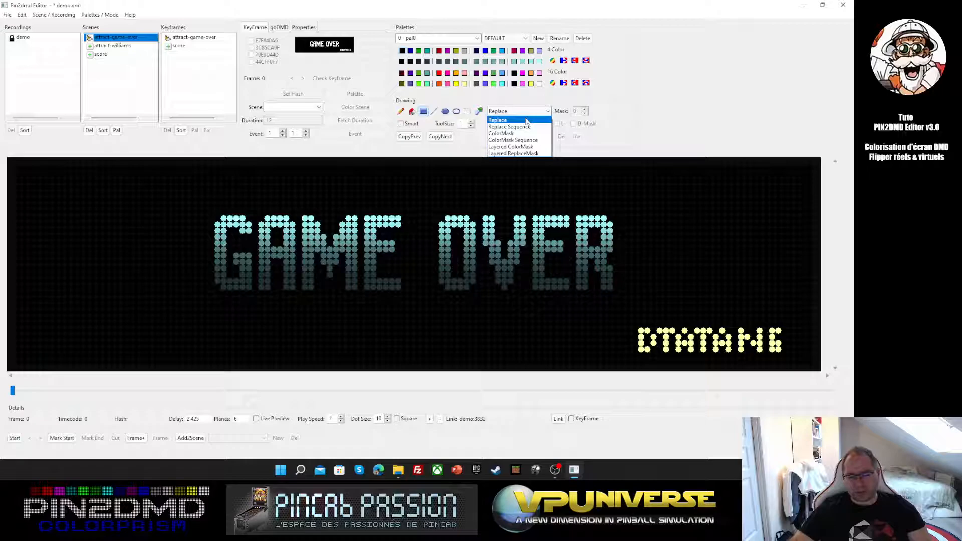
left_click(526, 120)
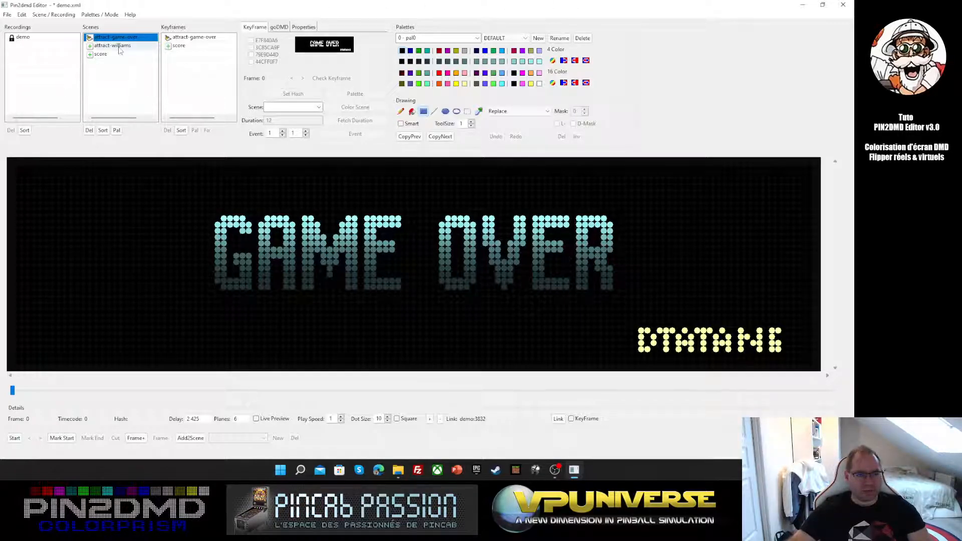
Open the attract-williams scene, advance to its last frame and return to frame 0
key("Down")
left_click(40, 438)
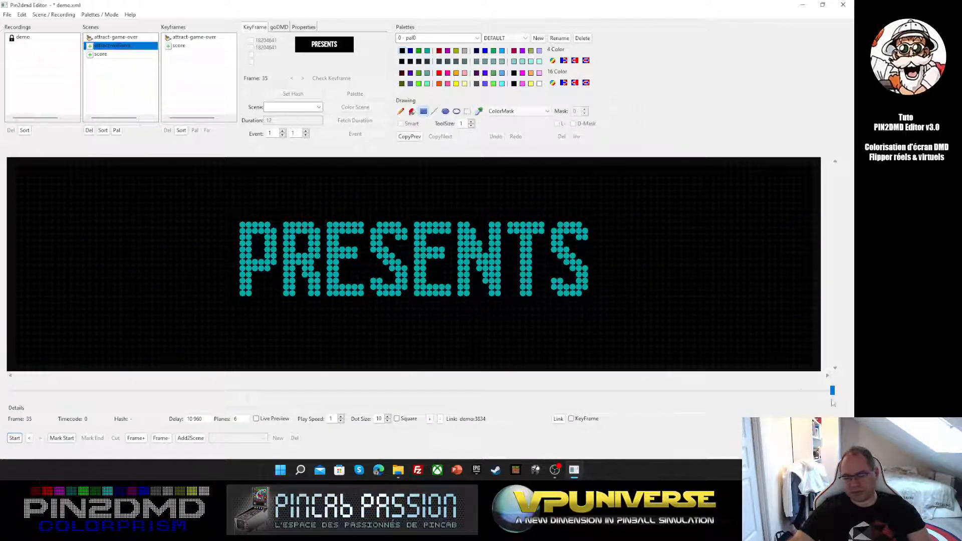
left_click_drag(833, 390, 10, 400)
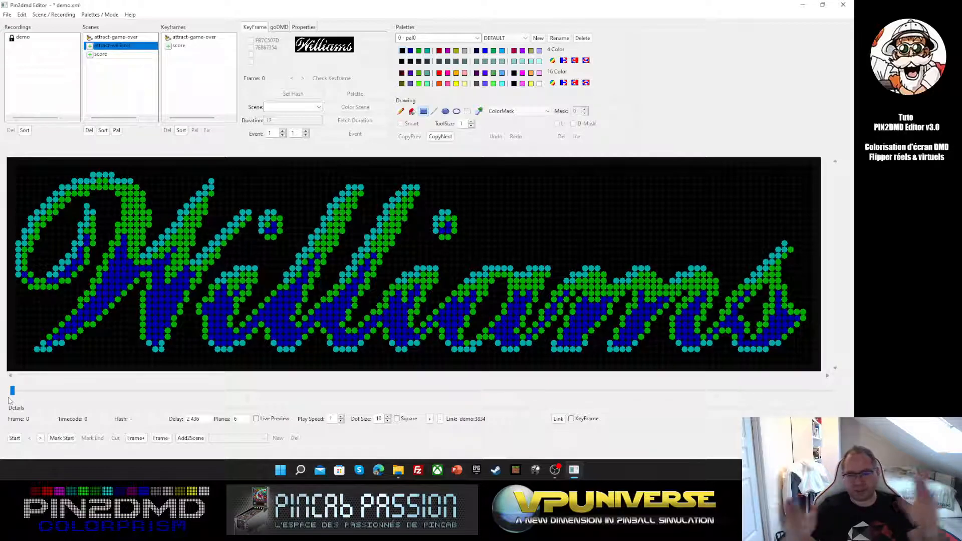
Step through the opening frames of the attract-williams scene up to frame 9 to examine the scrolling logo, and return to frame 0
left_click(40, 438)
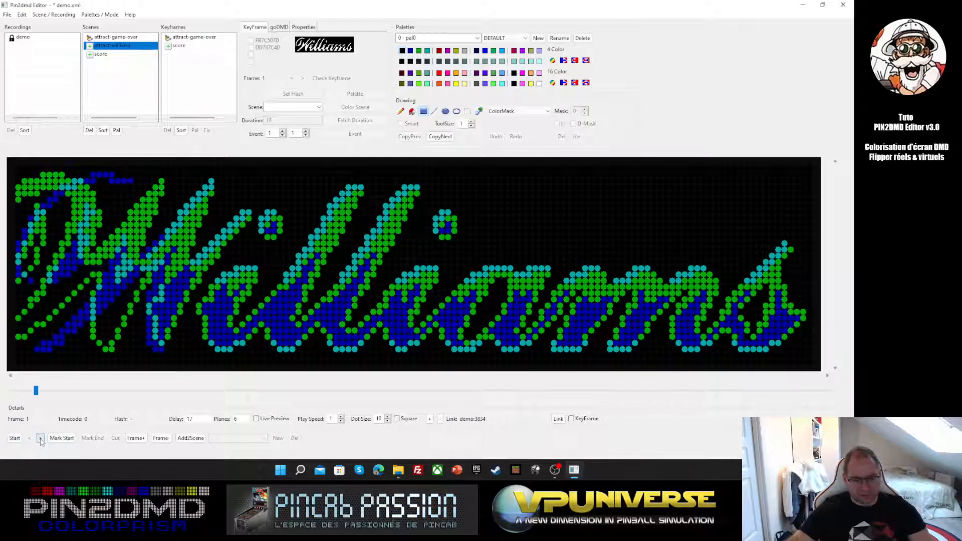
left_click(40, 438)
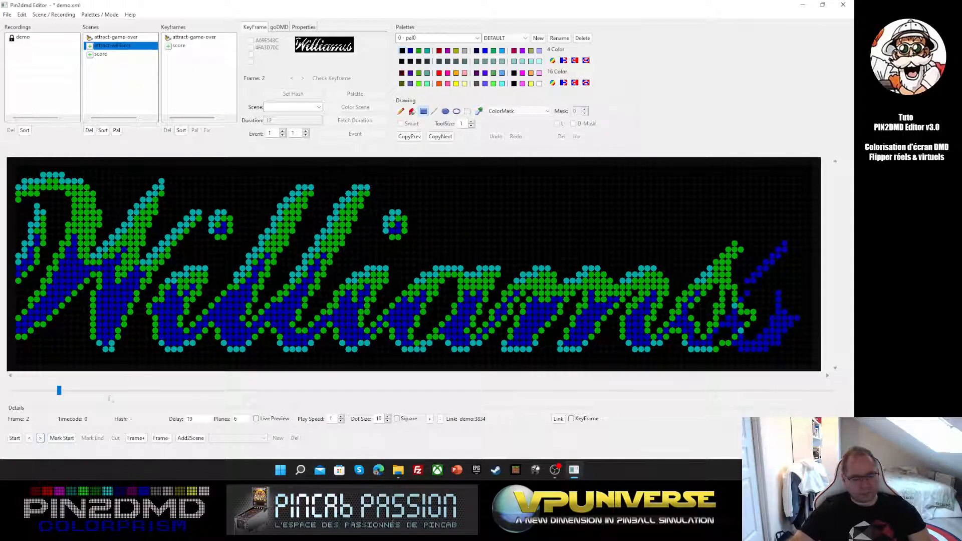
left_click(41, 438)
left_click(40, 439)
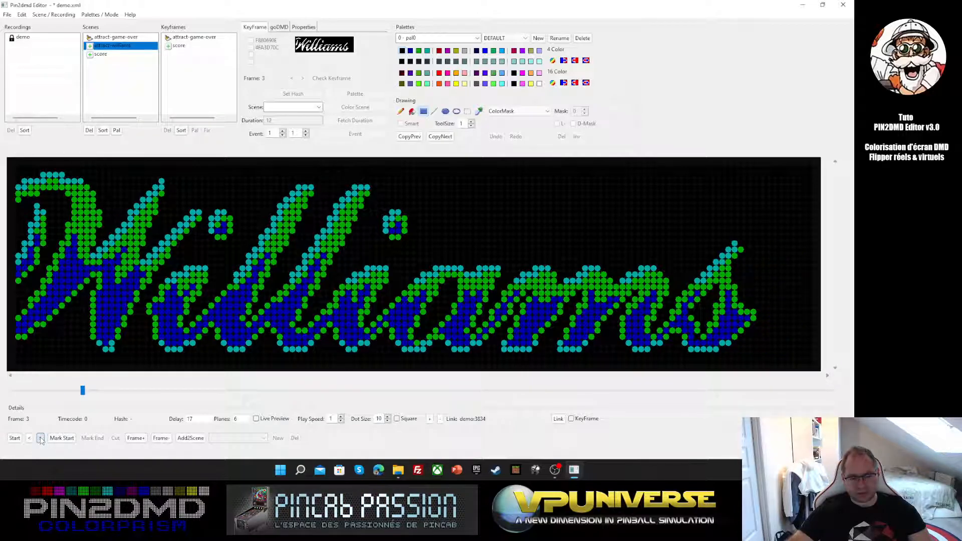
left_click(41, 438)
left_click(40, 439)
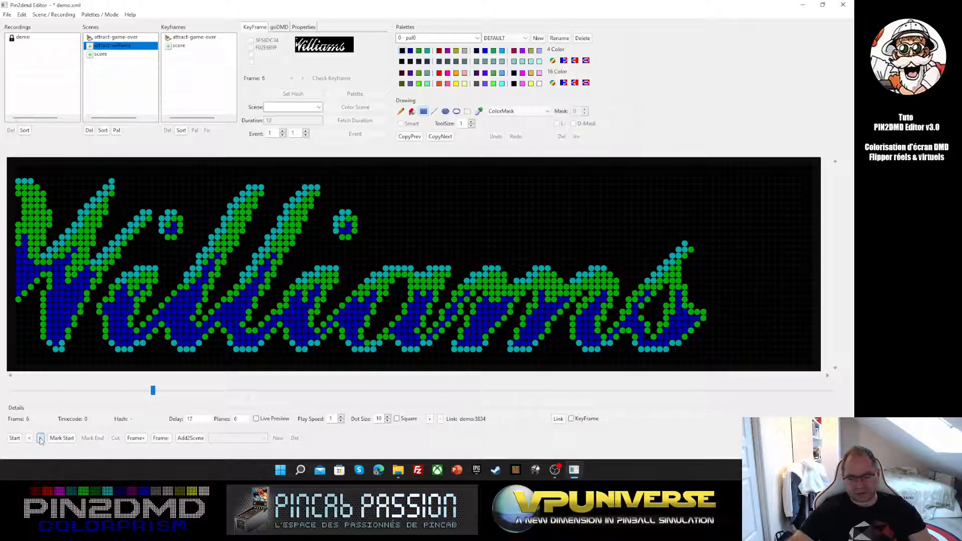
left_click(41, 438)
left_click(40, 438)
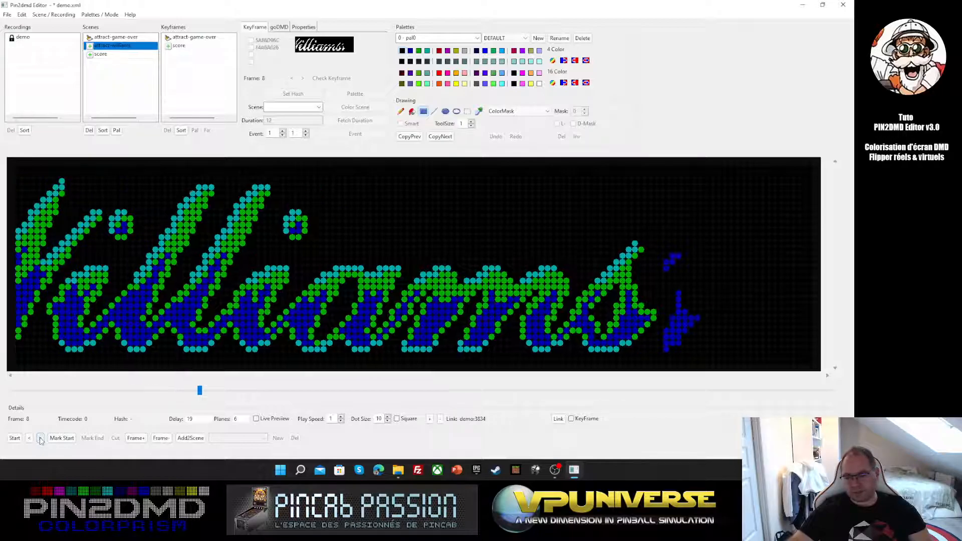
left_click(41, 438)
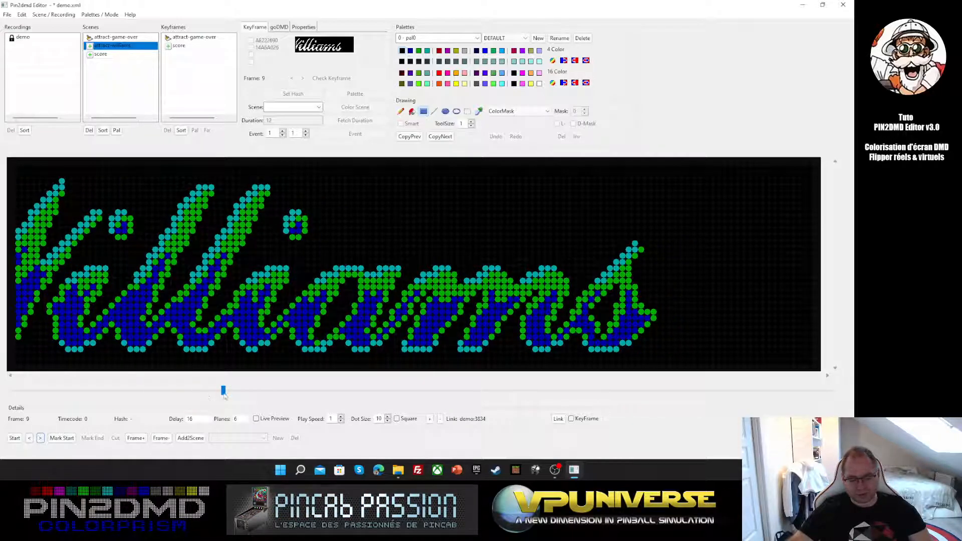
left_click_drag(224, 394, 22, 390)
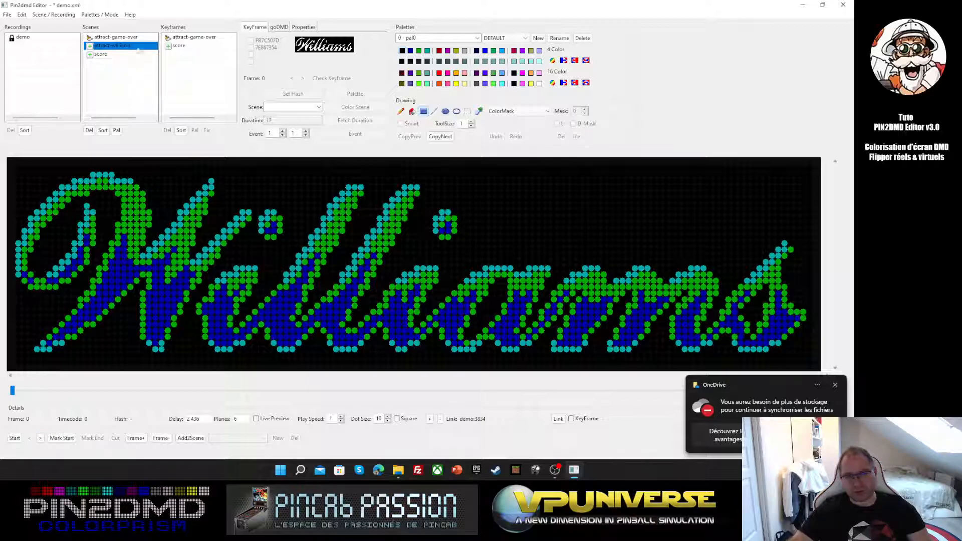
left_click_drag(139, 50, 180, 122)
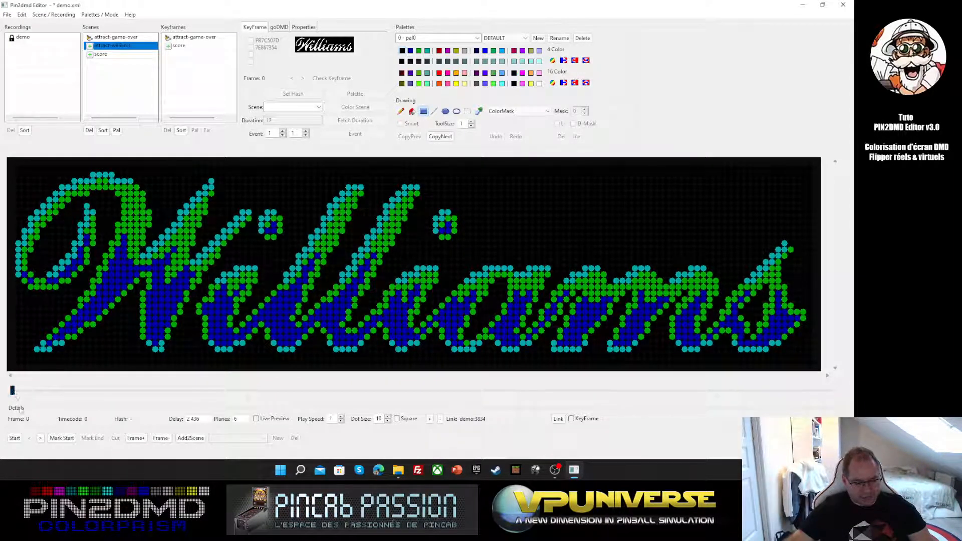
Step frame by frame through the whole Williams-to-PRESENTS scrolling animation up to the last frame, 35
left_click(40, 438)
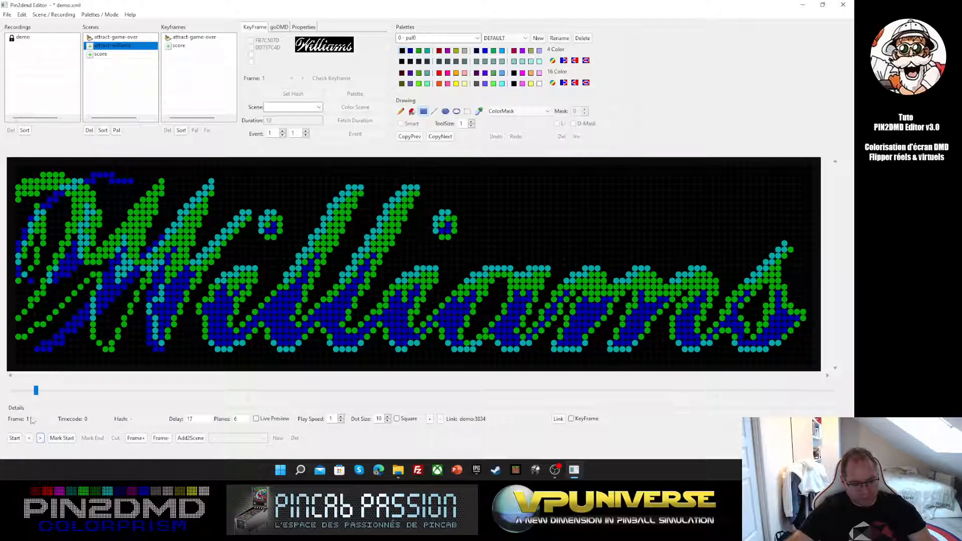
left_click(41, 439)
left_click(41, 439)
left_click(41, 439)
left_click(40, 438)
left_click(40, 438)
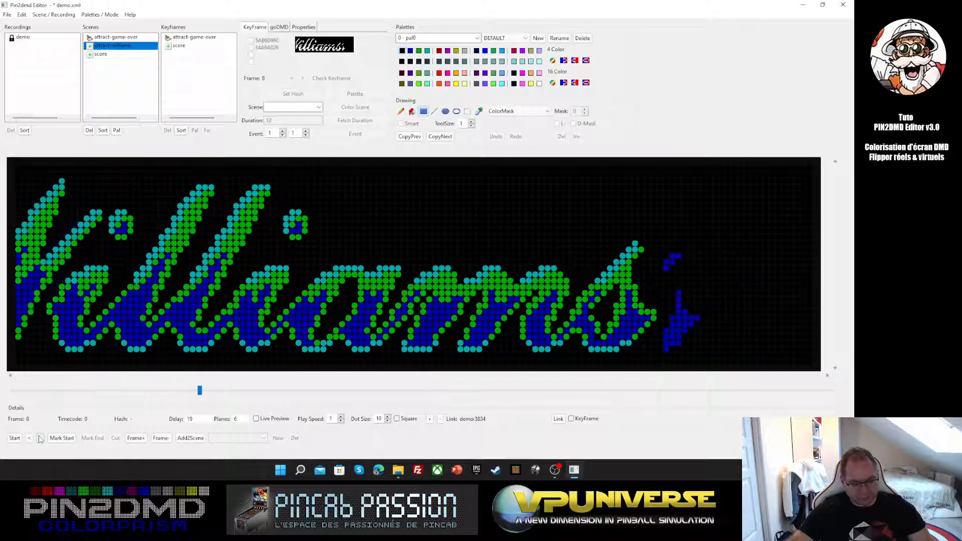
left_click(40, 438)
left_click(40, 439)
left_click(41, 439)
left_click(41, 439)
left_click(41, 438)
left_click(41, 438)
left_click(41, 439)
left_click(41, 438)
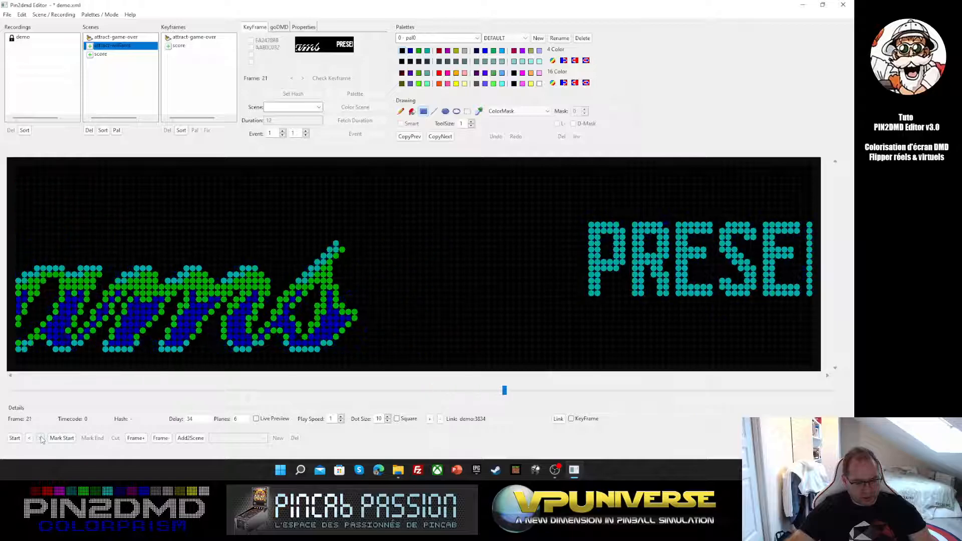
left_click(41, 438)
left_click(41, 439)
left_click(42, 438)
left_click(41, 439)
left_click(41, 438)
left_click(41, 439)
left_click(42, 439)
left_click(41, 439)
left_click(41, 438)
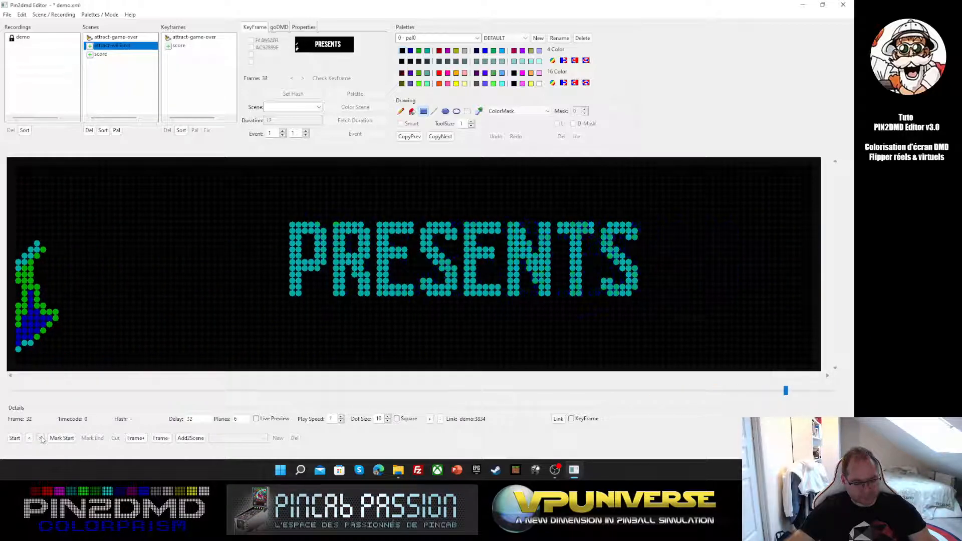
left_click(41, 438)
left_click(41, 439)
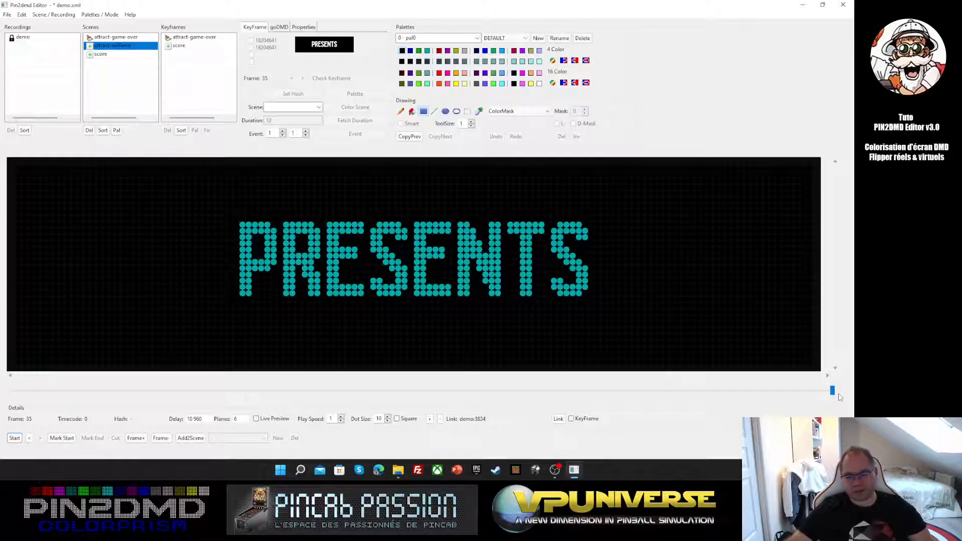
Return the attract-williams scene to frame 0 and try the Replace drawing mode on it
left_click_drag(833, 391, 12, 393)
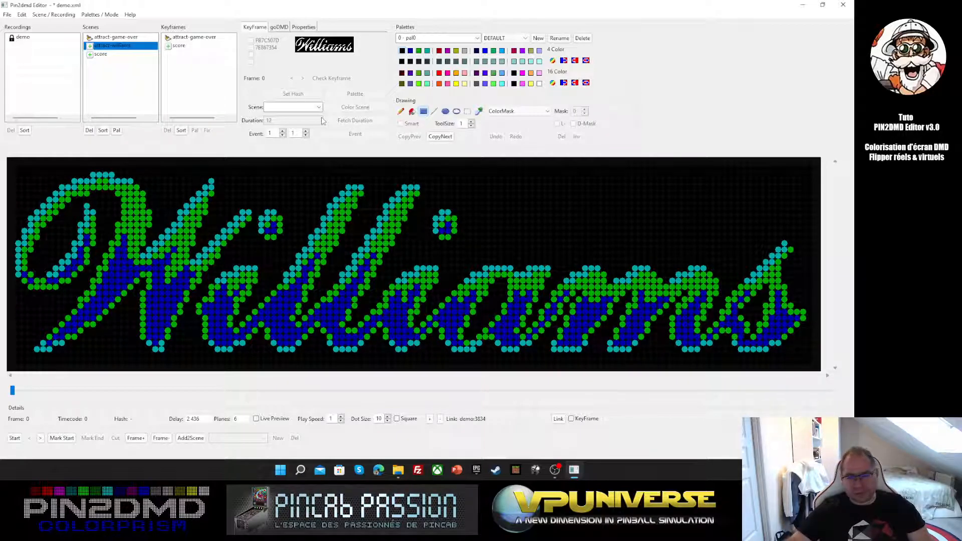
left_click(548, 111)
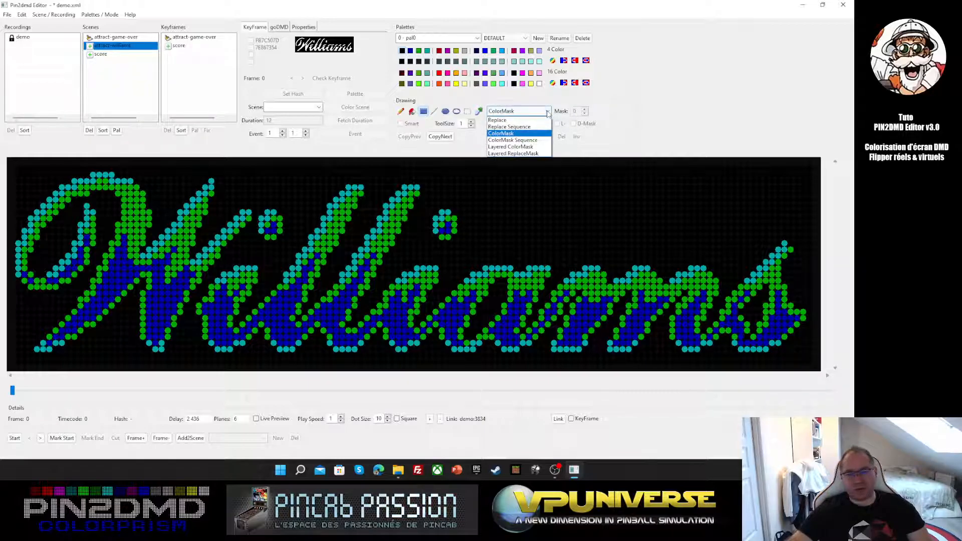
left_click(513, 121)
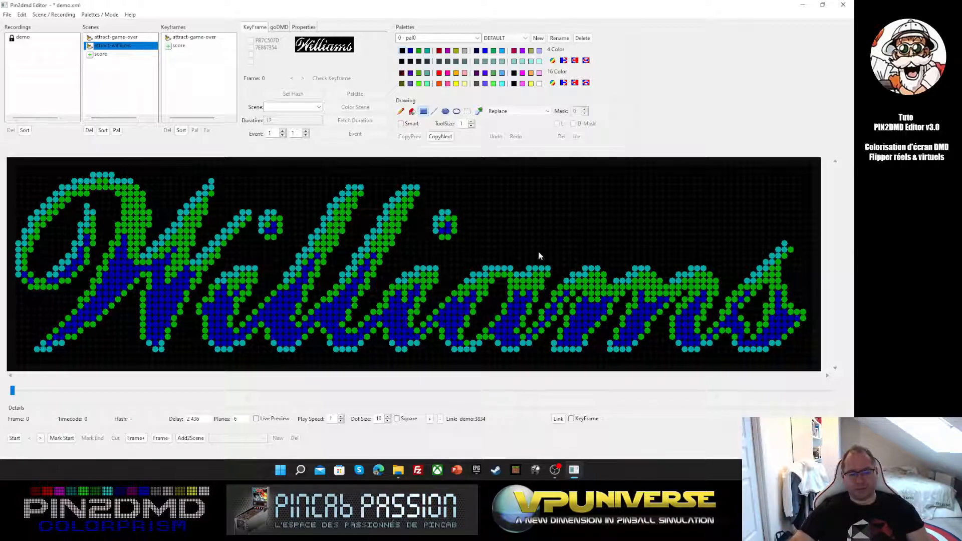
Try the Replace Sequence drawing mode on the attract-williams scene, checking frame 1 and returning to frame 0
left_click(547, 112)
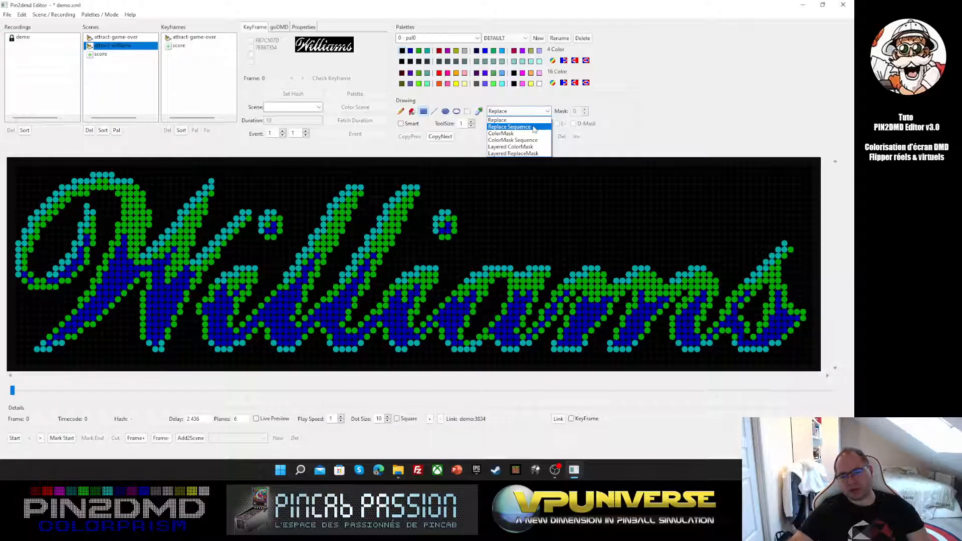
left_click(533, 127)
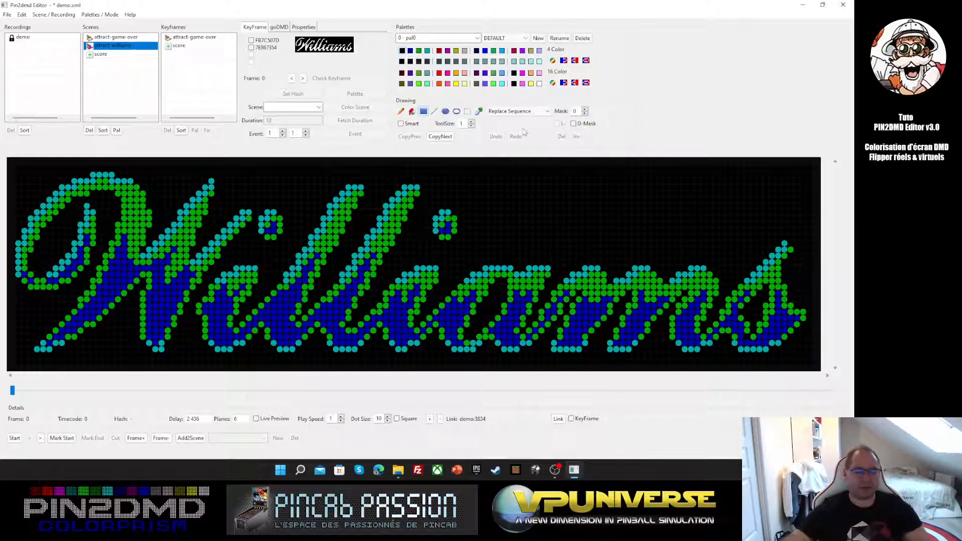
left_click(40, 437)
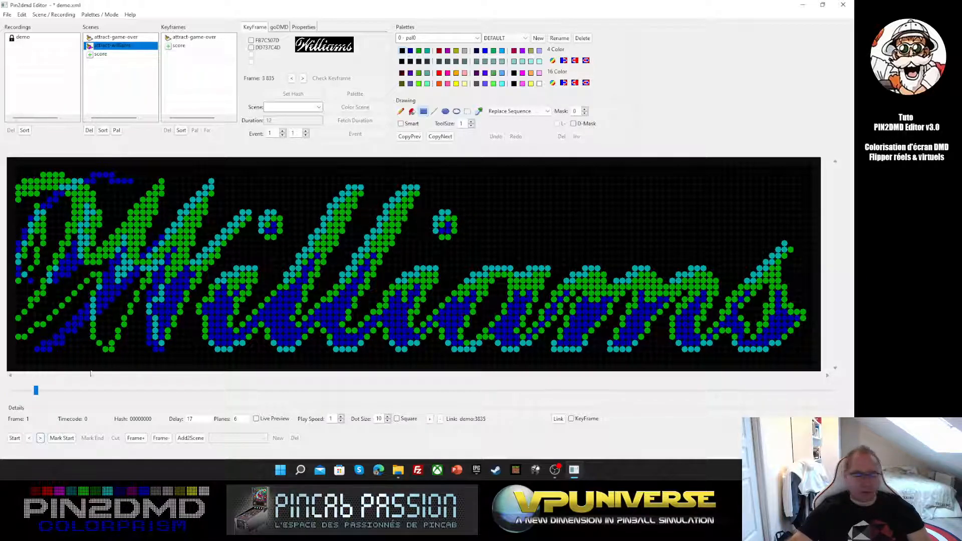
left_click(14, 438)
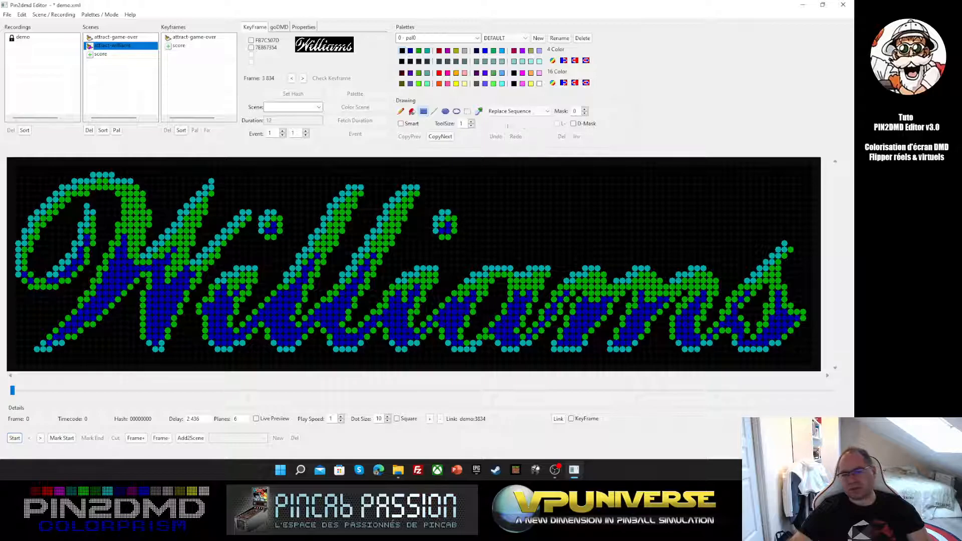
Set the attract-williams scene's drawing mode to Layered ReplaceMask
left_click(547, 111)
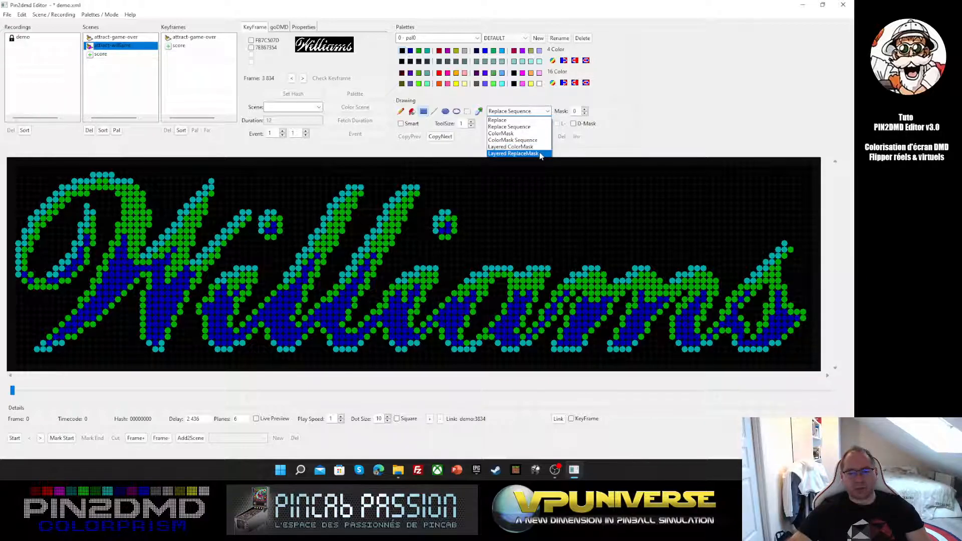
left_click(513, 154)
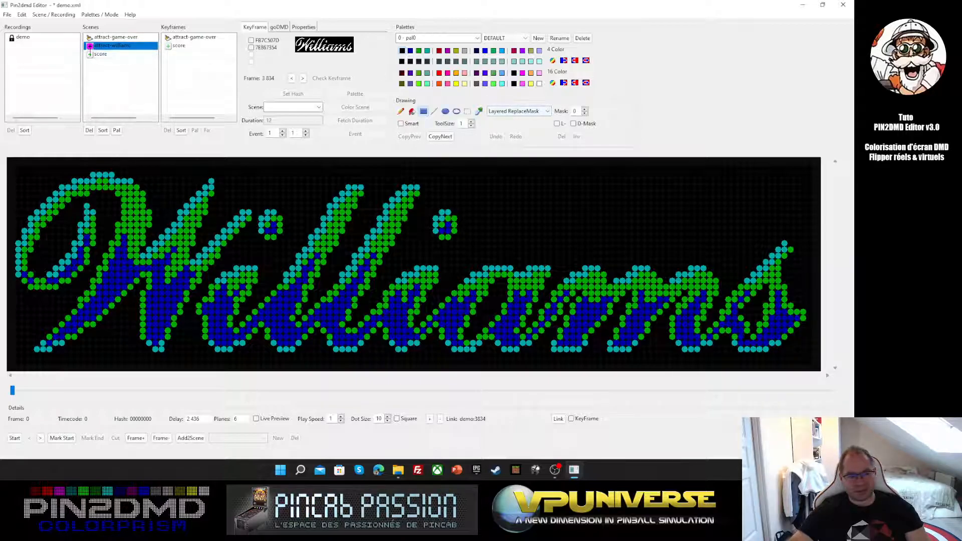
left_click_drag(101, 46, 95, 48)
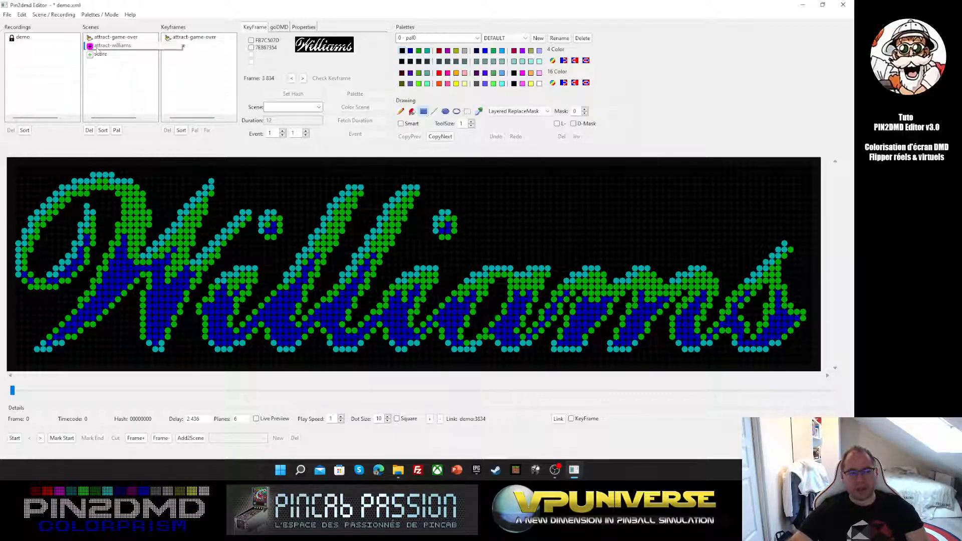
Step through the attract-williams animation up to frame 26 to examine the scrolling Williams and PRESENTS text, and return to frame 0
left_click(40, 438)
left_click(40, 438)
left_click(40, 438)
left_click(40, 437)
left_click(40, 438)
left_click(41, 438)
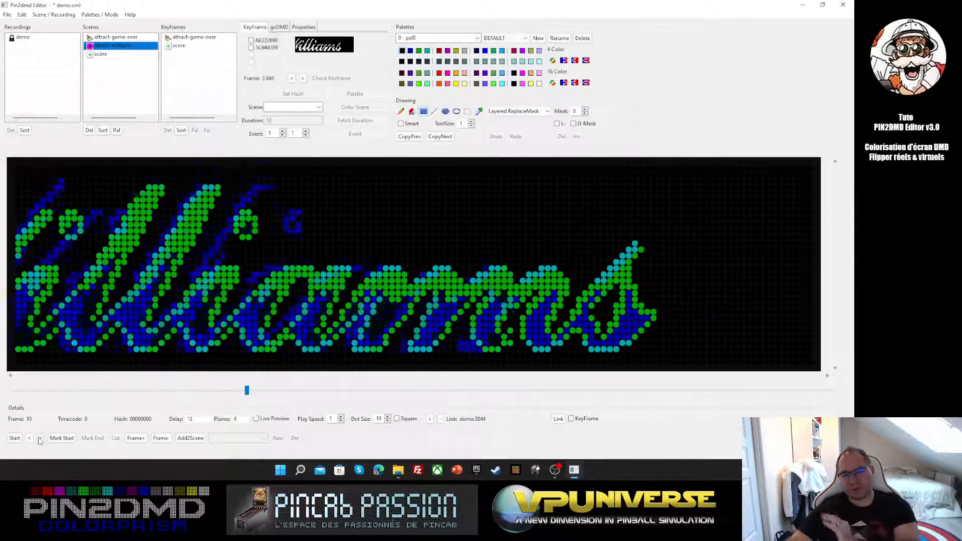
left_click(40, 438)
left_click(40, 437)
left_click(40, 438)
left_click(40, 438)
left_click(40, 438)
left_click(40, 438)
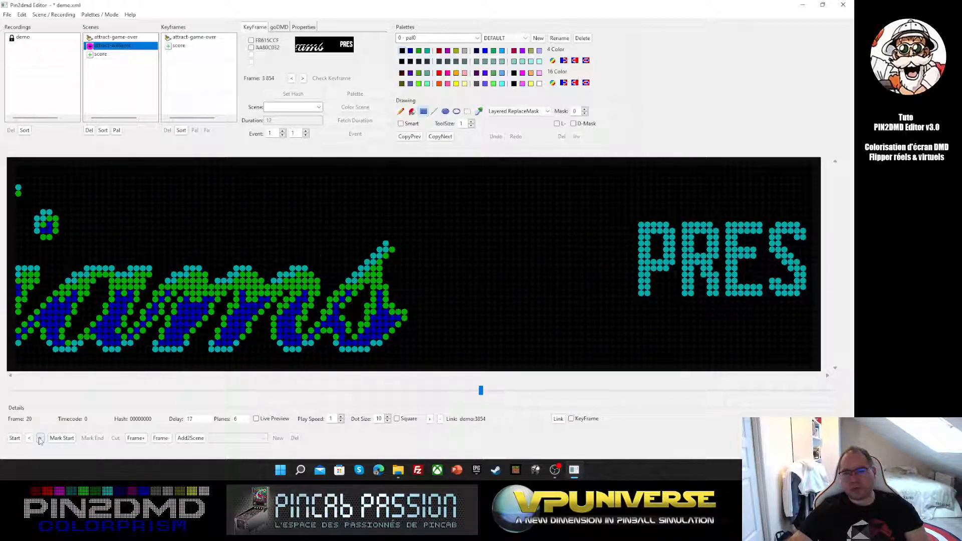
left_click(40, 438)
left_click(40, 438)
left_click(40, 438)
left_click(40, 438)
left_click(40, 438)
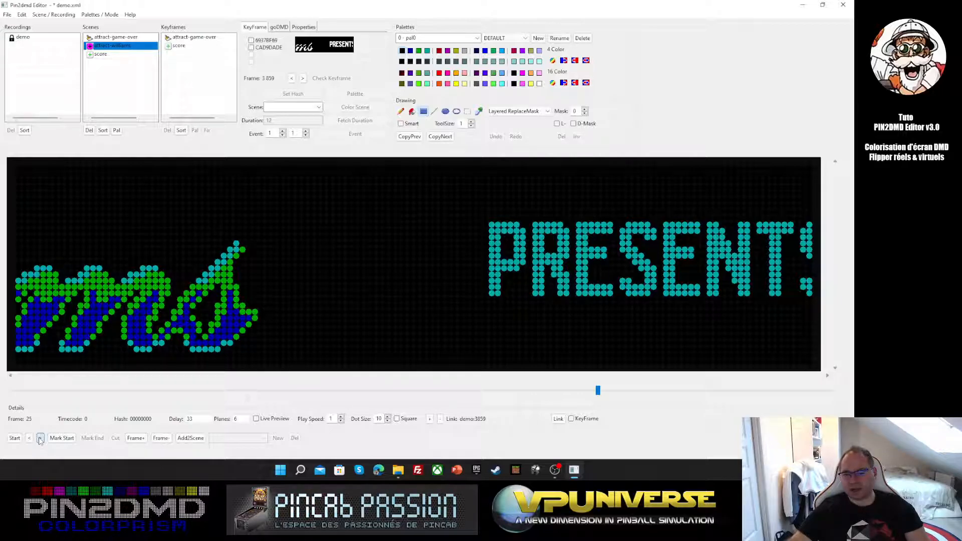
left_click(40, 438)
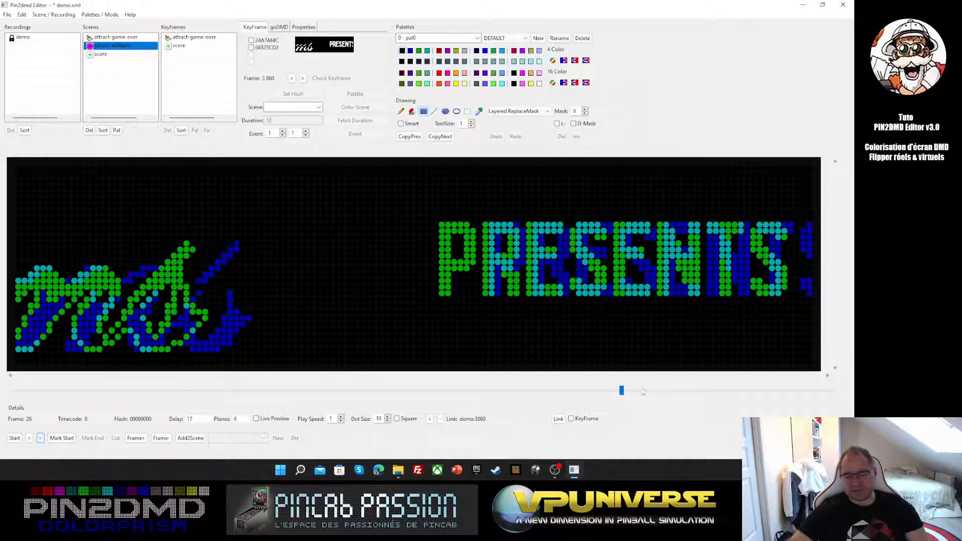
left_click_drag(621, 390, 2, 396)
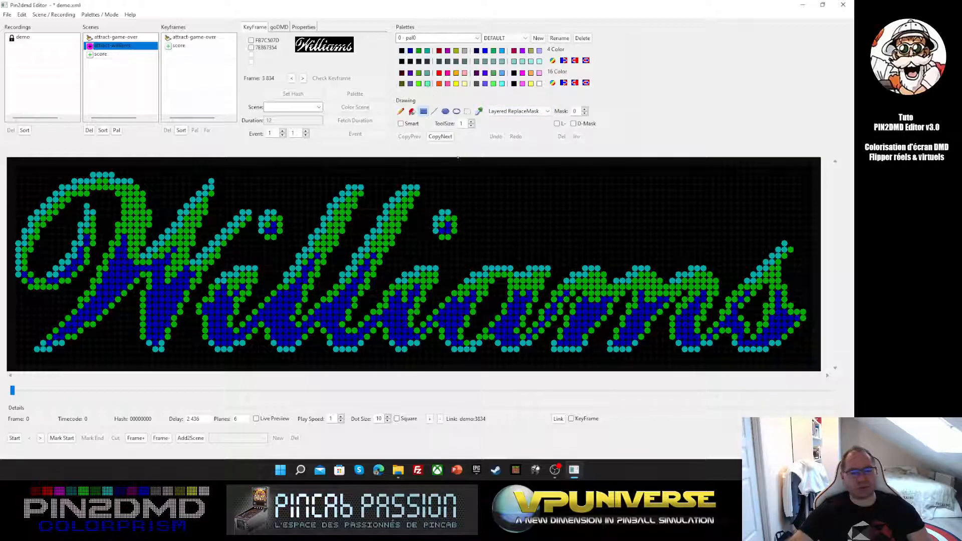
Try a filled mint-green rectangle in the empty area above the Williams lettering on frame 0, and undo it
mouse_move(569, 166)
left_mouse_down()
mouse_move(591, 205)
mouse_move(725, 209)
left_mouse_up()
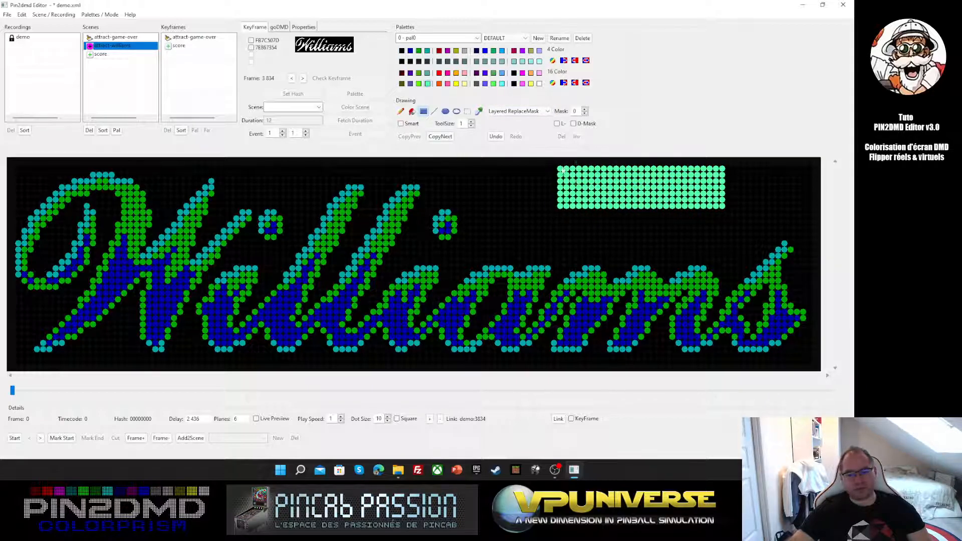
left_click(496, 137)
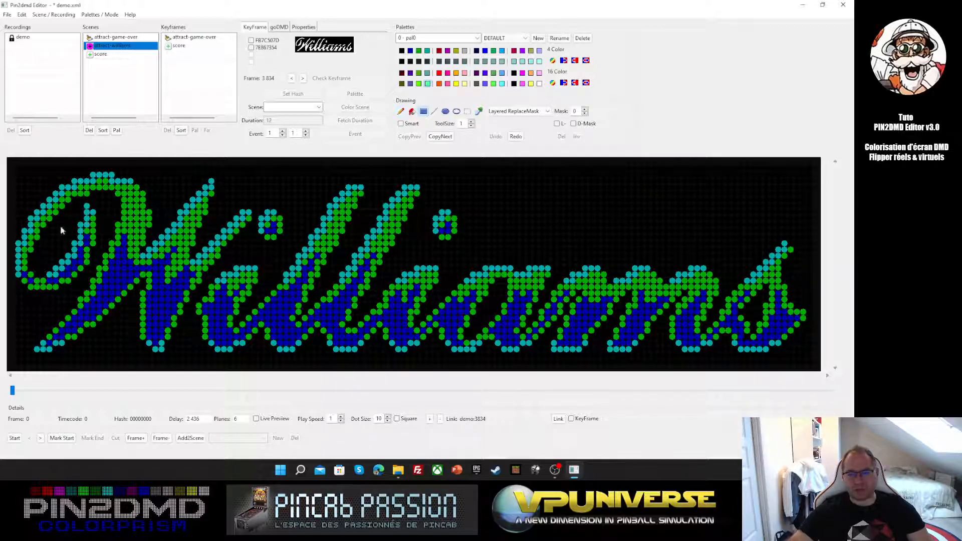
Enable Smart drawing, recolour frame 0's Williams logo in white, yellow and magenta with a filled rectangle, and set its hash to FB7C507D
left_click(400, 124)
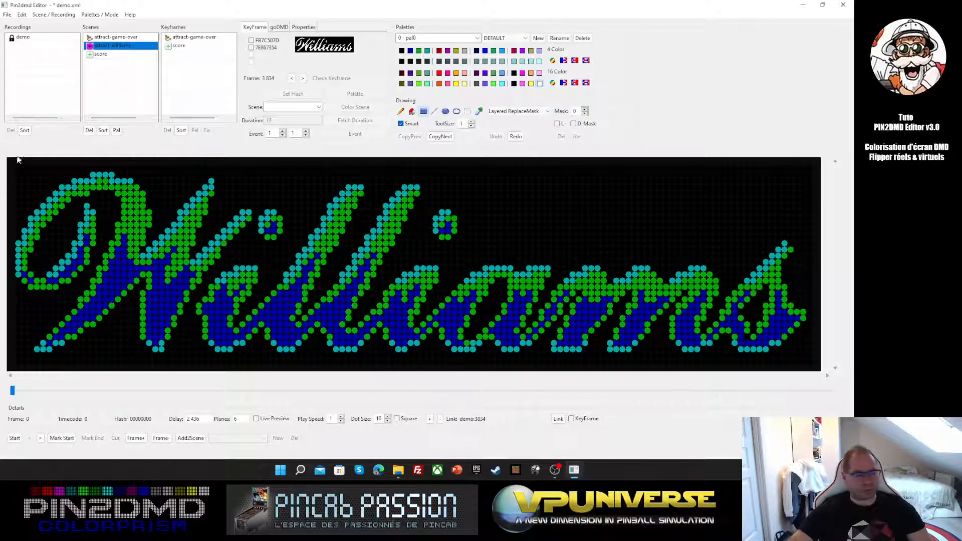
left_click_drag(9, 160, 128, 295)
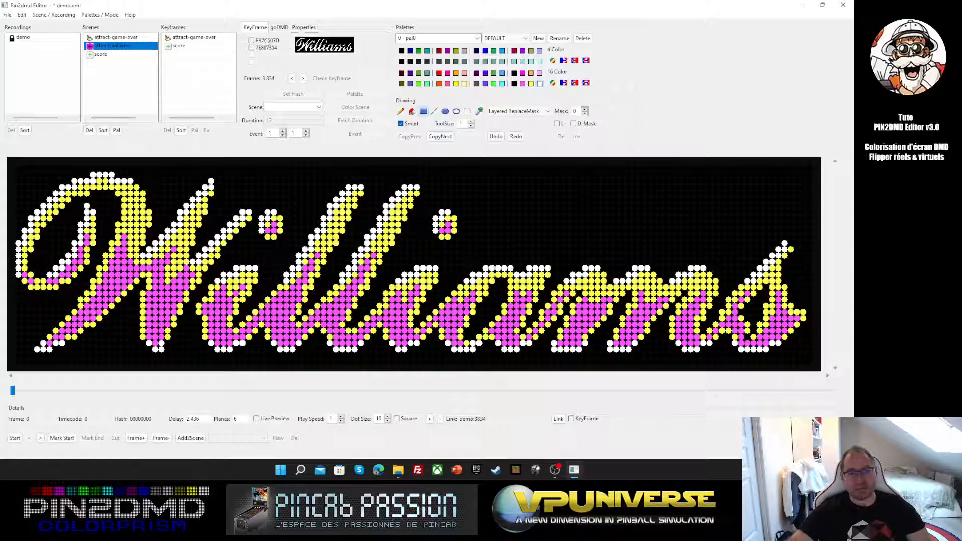
left_click(251, 40)
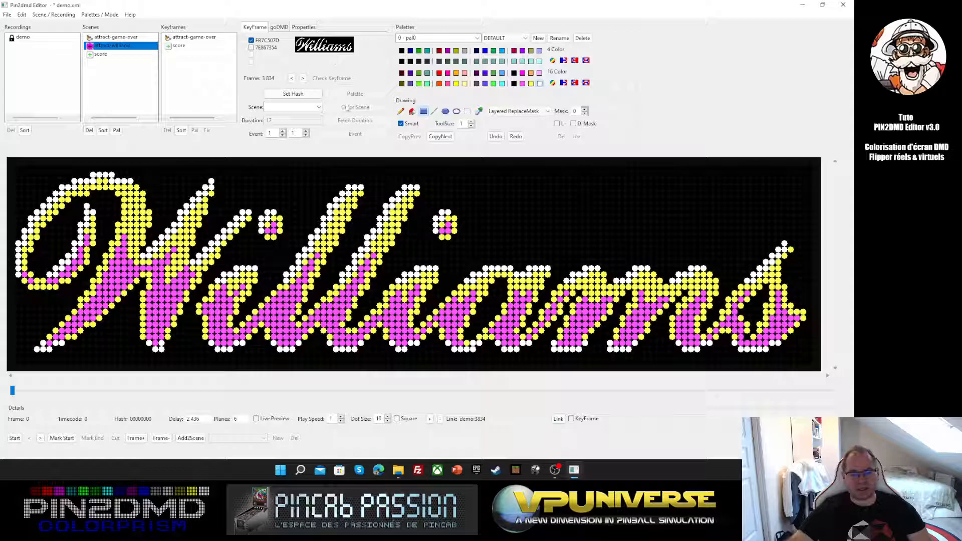
left_click(295, 95)
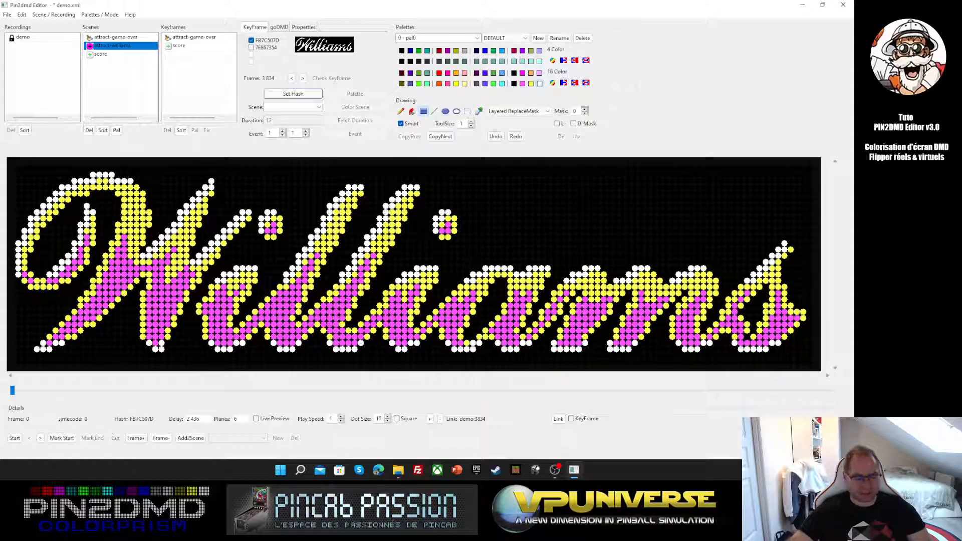
Step through frames 1 to 3 of the scene and back to frame 1 to compare the overlapping and clean logo images
left_click(40, 438)
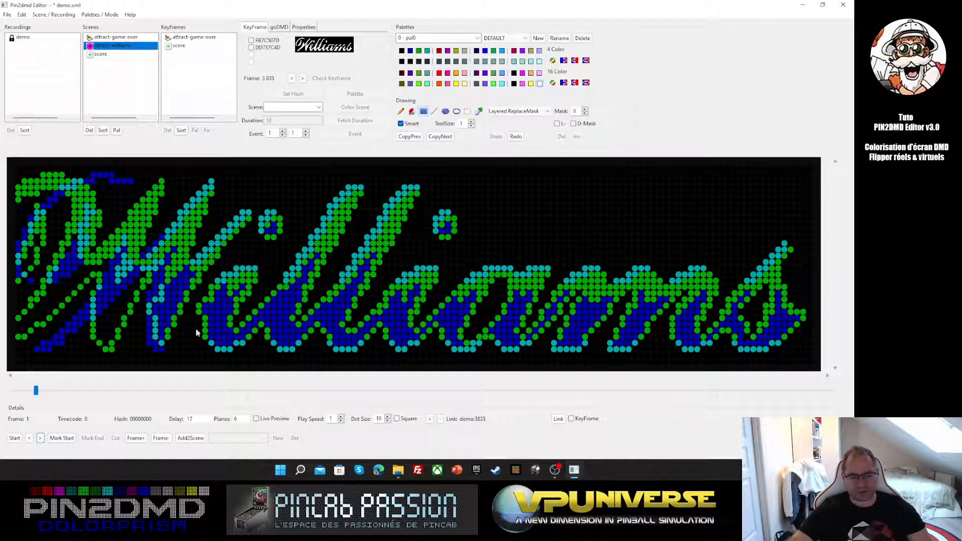
left_click(40, 438)
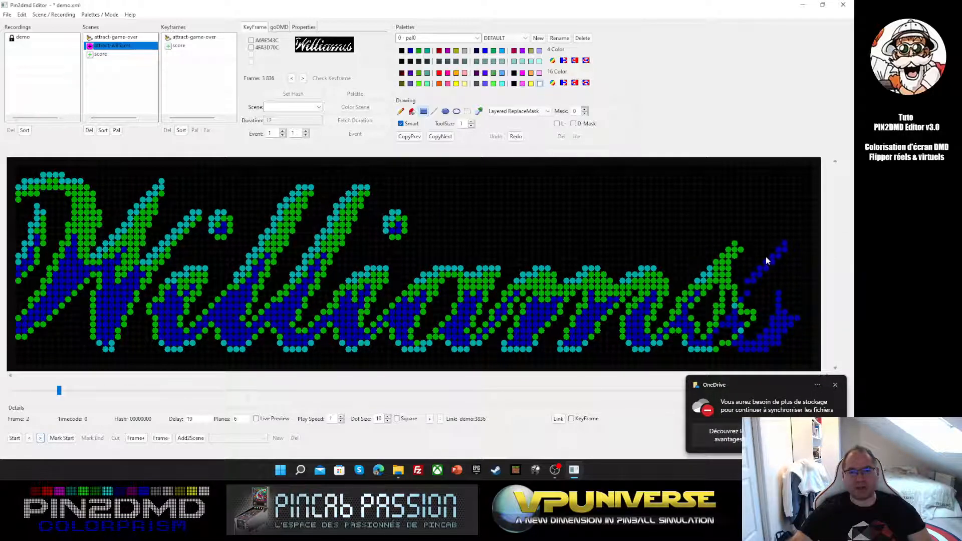
left_click(40, 439)
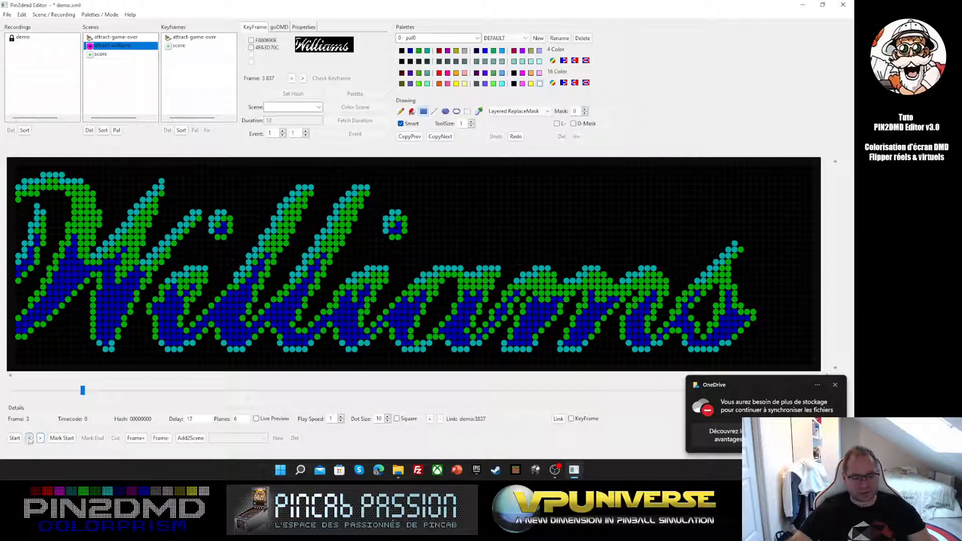
left_click(29, 438)
left_click(29, 437)
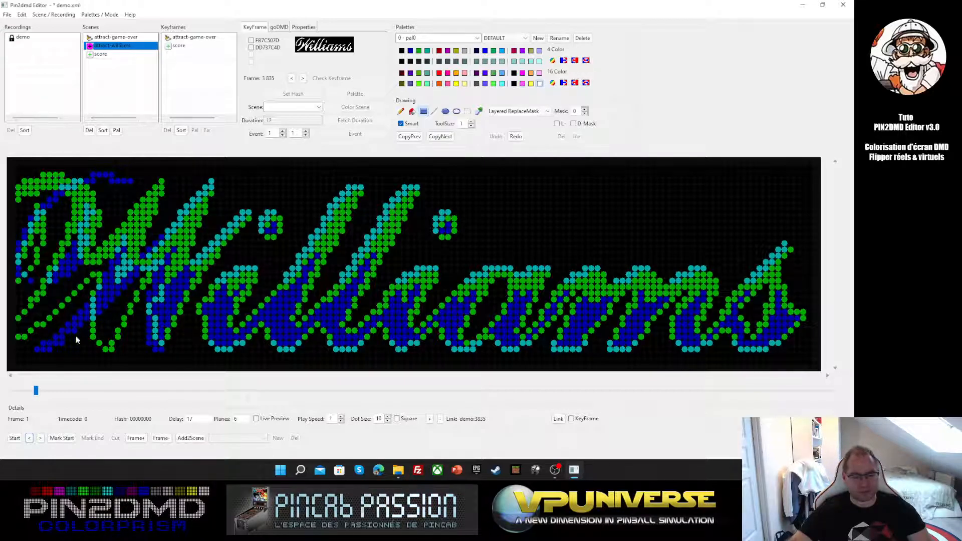
Go to frame 3, recolour its Williams logo in white, yellow and magenta with a filled rectangle, and enable the frame's first hash
left_click(40, 438)
left_click(40, 438)
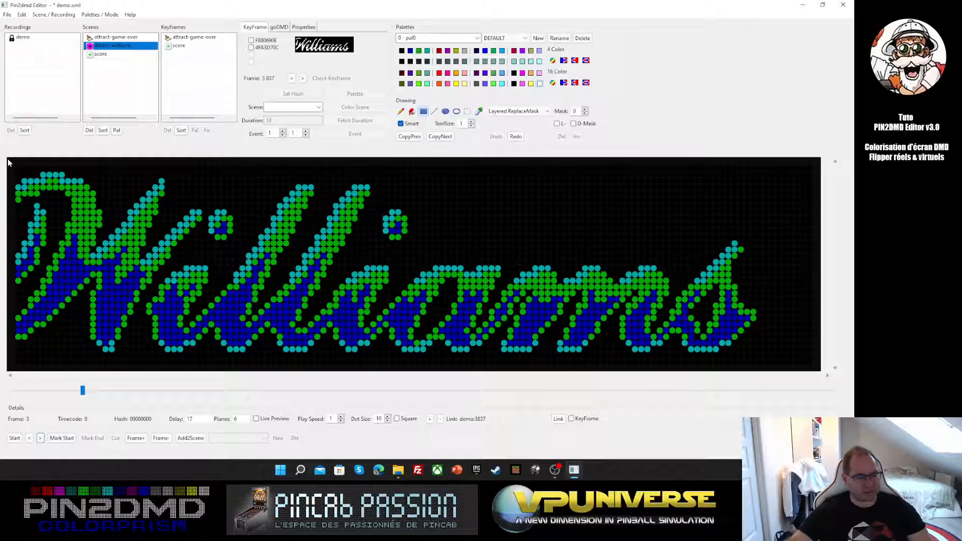
left_click_drag(8, 159, 763, 392)
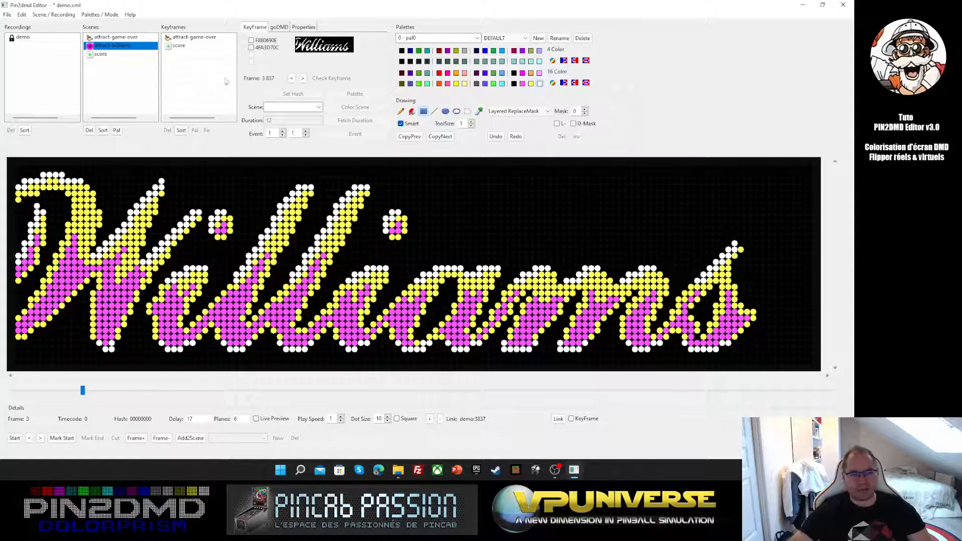
left_click(252, 40)
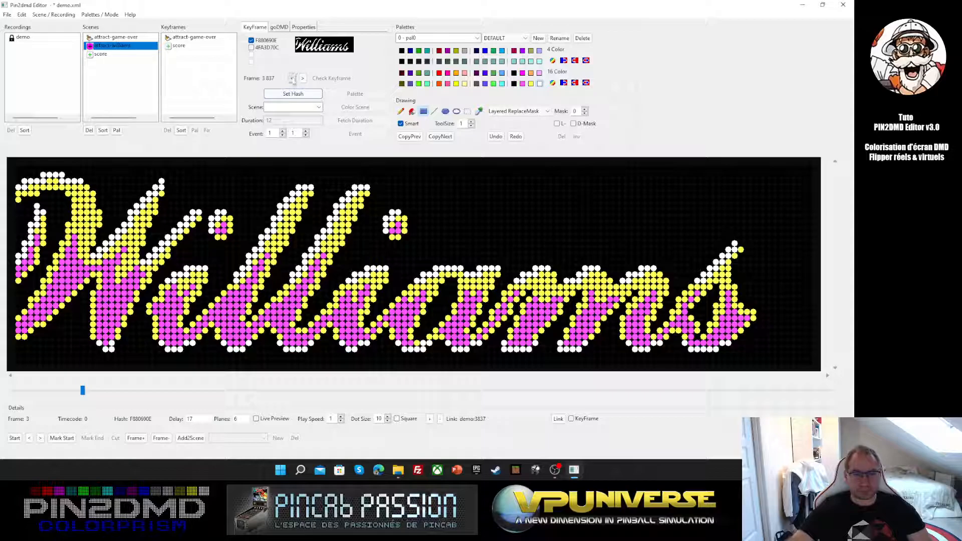
Step the keyframe reference back to frame 3834, reselect attract-williams, and return to frame 0 to check its recoloured logo
left_click(291, 78)
left_click(292, 79)
left_click(291, 79)
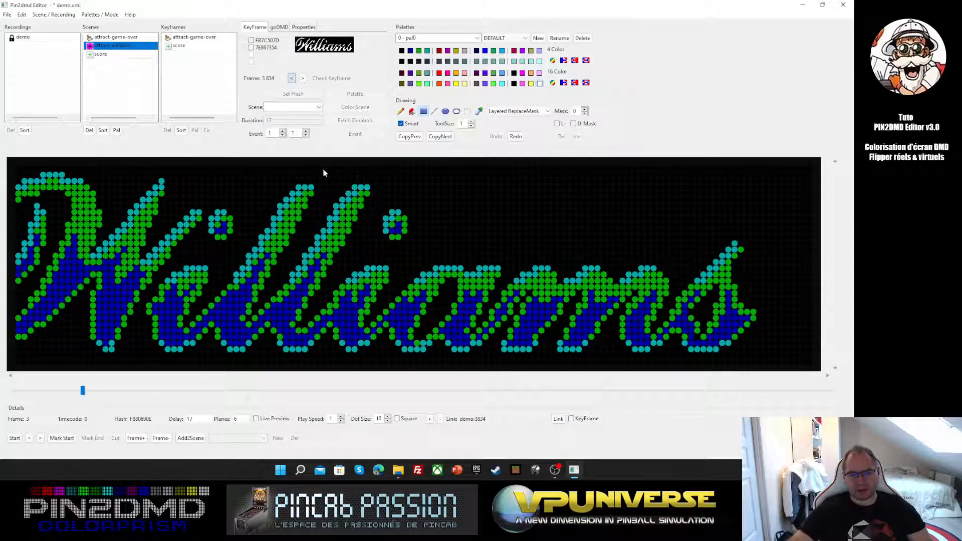
left_click(116, 46)
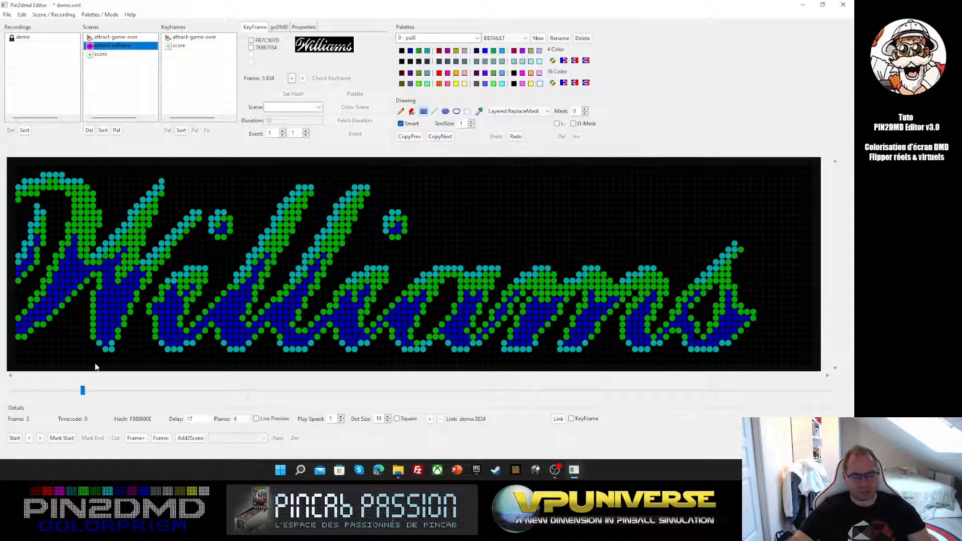
left_click(29, 439)
left_click(30, 439)
left_click(29, 438)
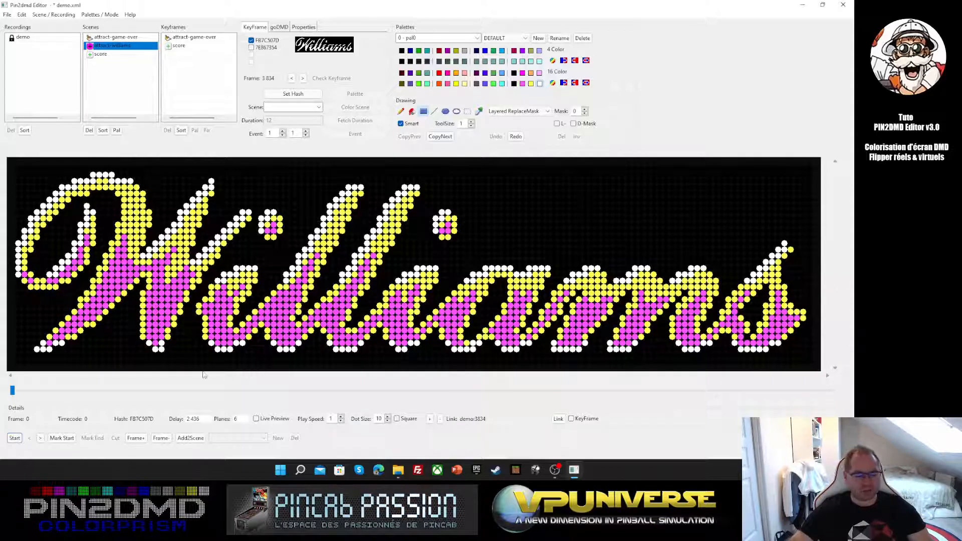
Step forward from frame 0 to frame 4 and back to frame 3 to check the logo's colours and hash selection
left_click(40, 439)
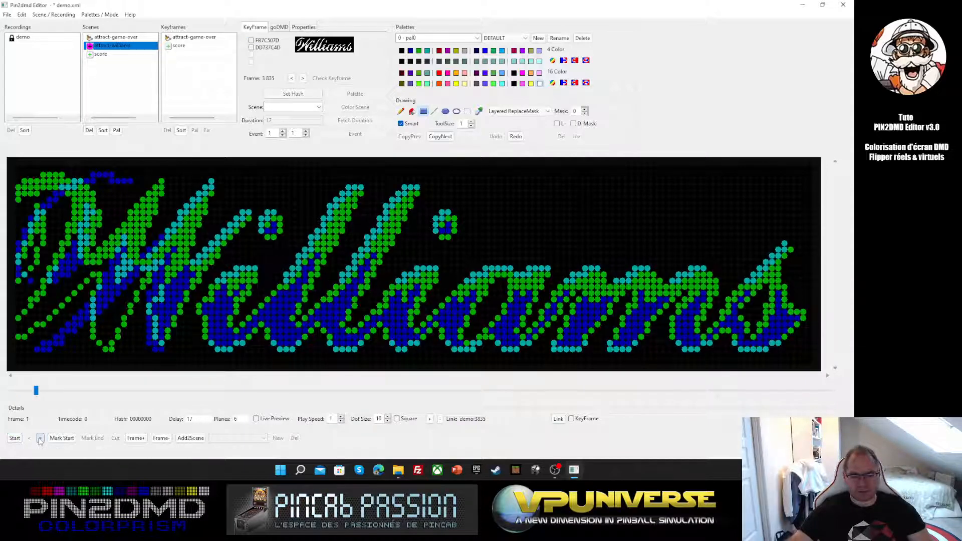
left_click(40, 439)
left_click(40, 438)
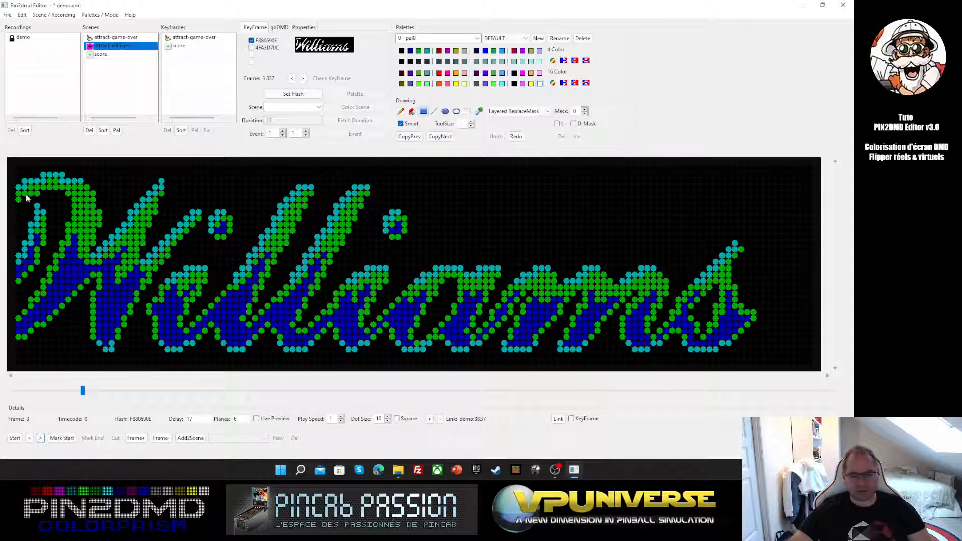
left_click(40, 439)
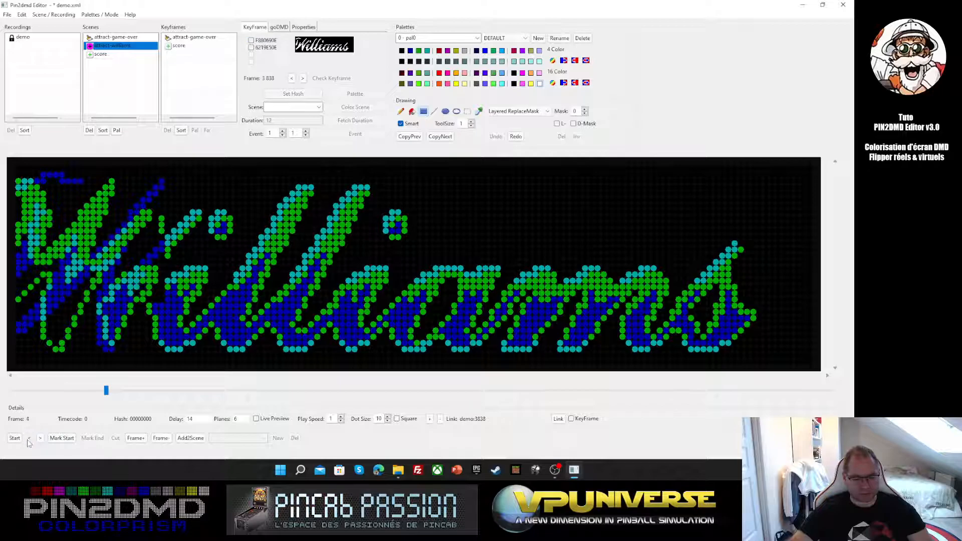
left_click(29, 438)
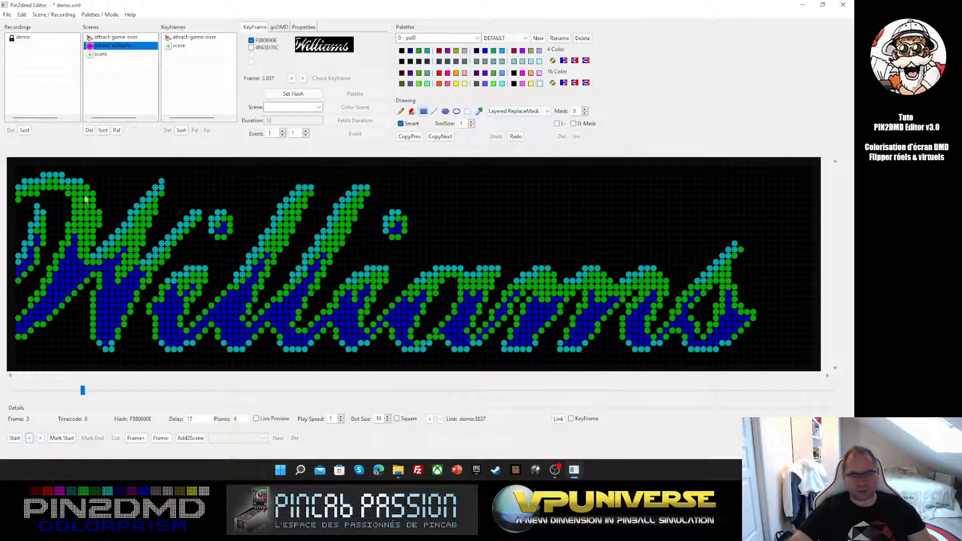
Recolour frame 3's Williams logo in white, yellow and magenta with a filled rectangle, and compare it with frames 0 to 2
left_click_drag(11, 160, 757, 354)
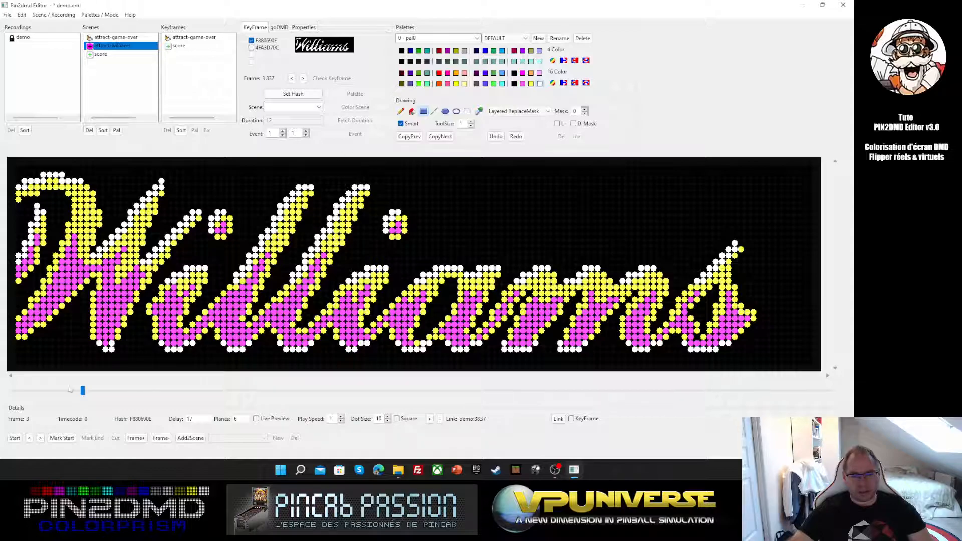
left_click(29, 438)
left_click(29, 438)
left_click(29, 439)
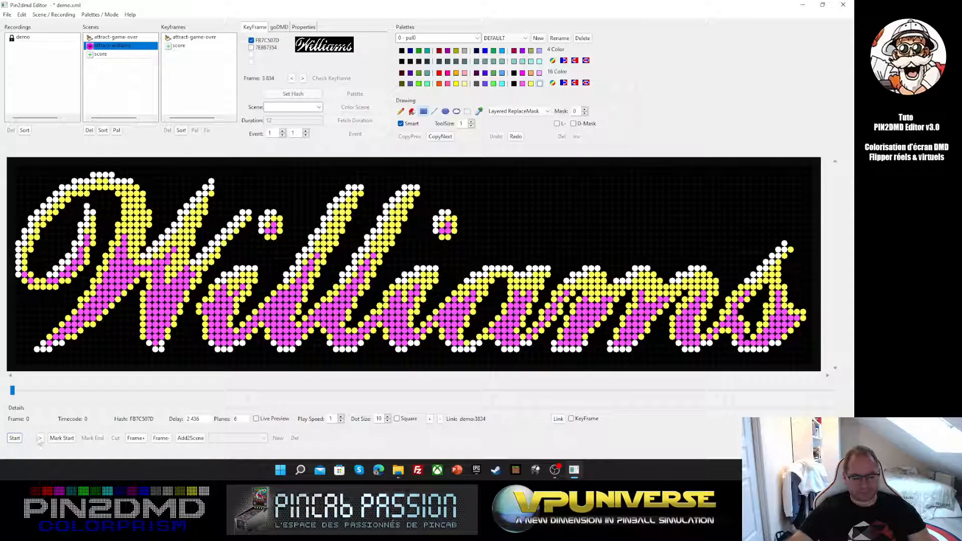
left_click(40, 439)
left_click(41, 439)
left_click(41, 439)
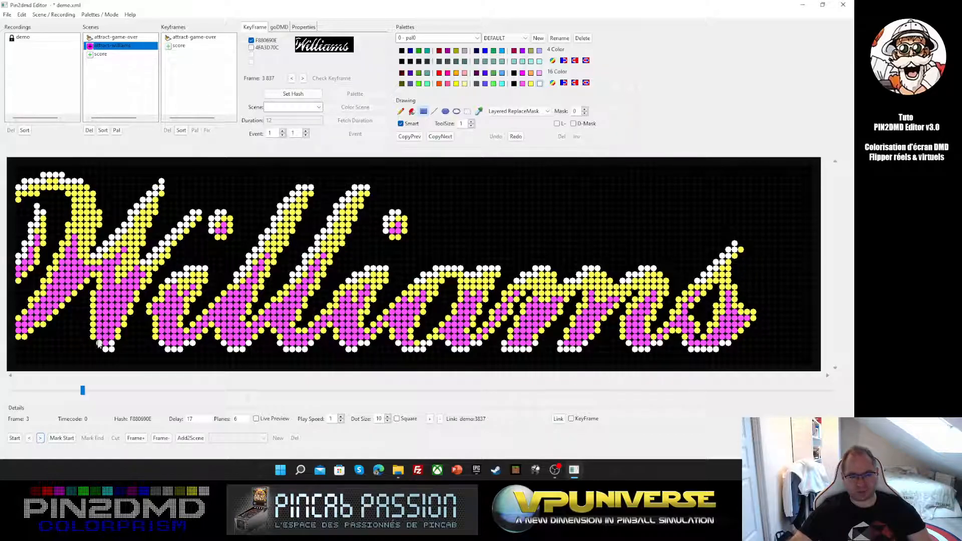
Go to frame 6, recolour its logo in white, yellow and magenta with a filled rectangle, and set the frame's first hash
left_click(40, 438)
left_click(40, 438)
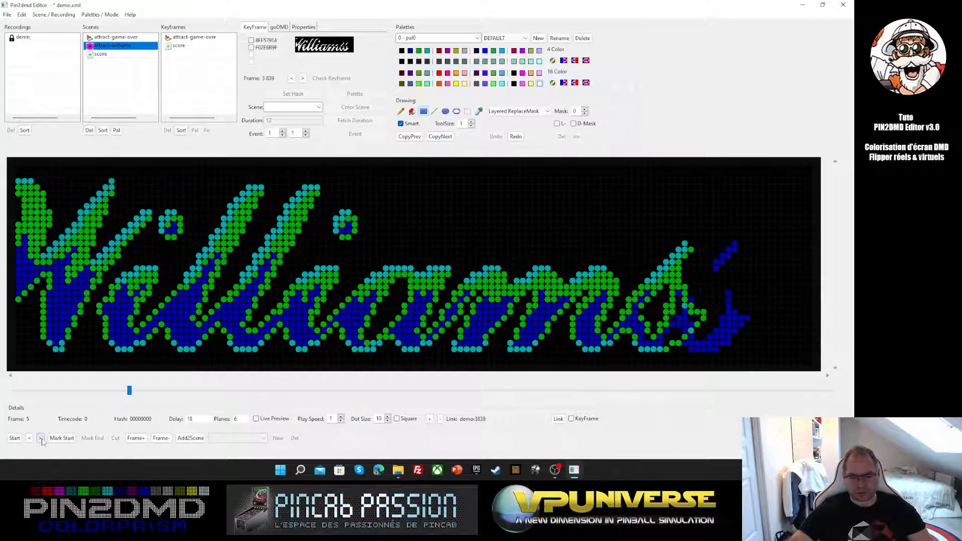
left_click(40, 438)
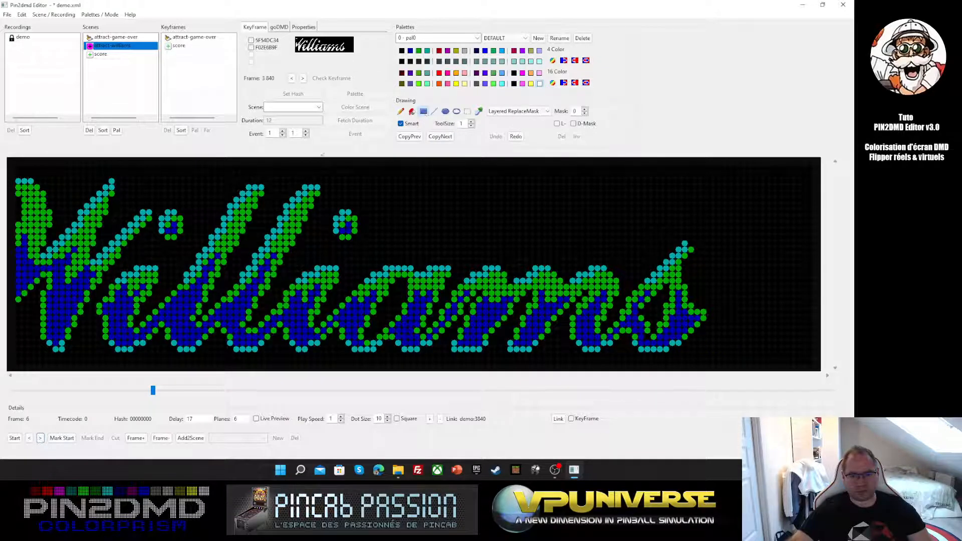
left_click_drag(14, 158, 712, 355)
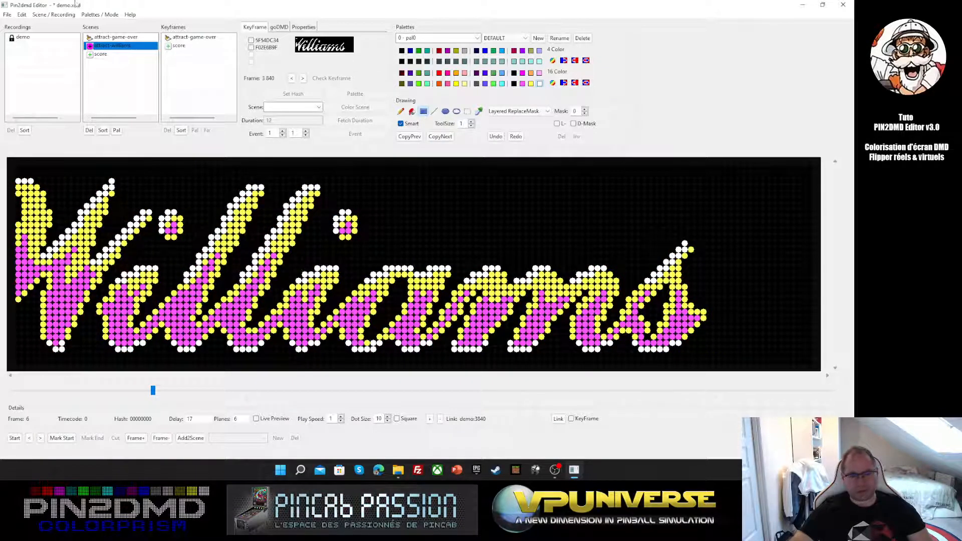
left_click(265, 41)
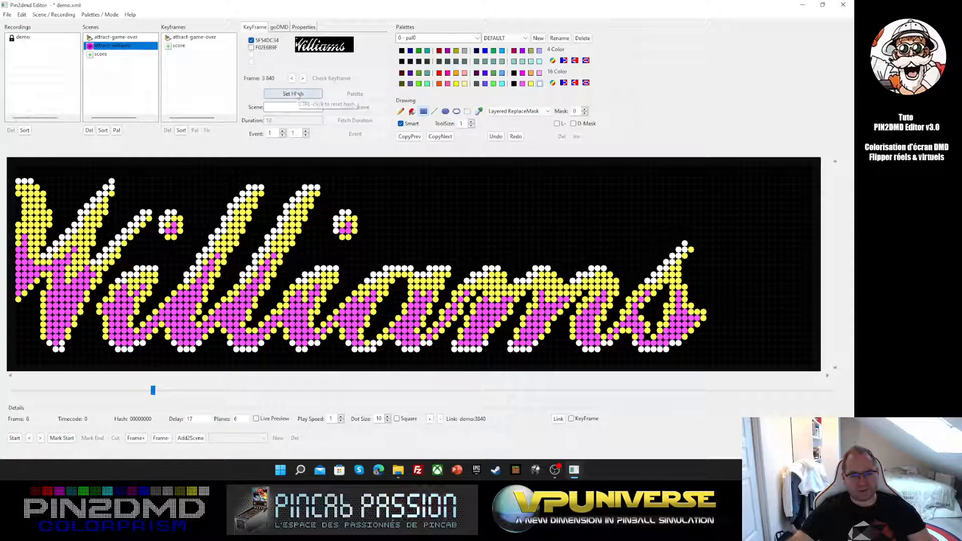
left_click(293, 93)
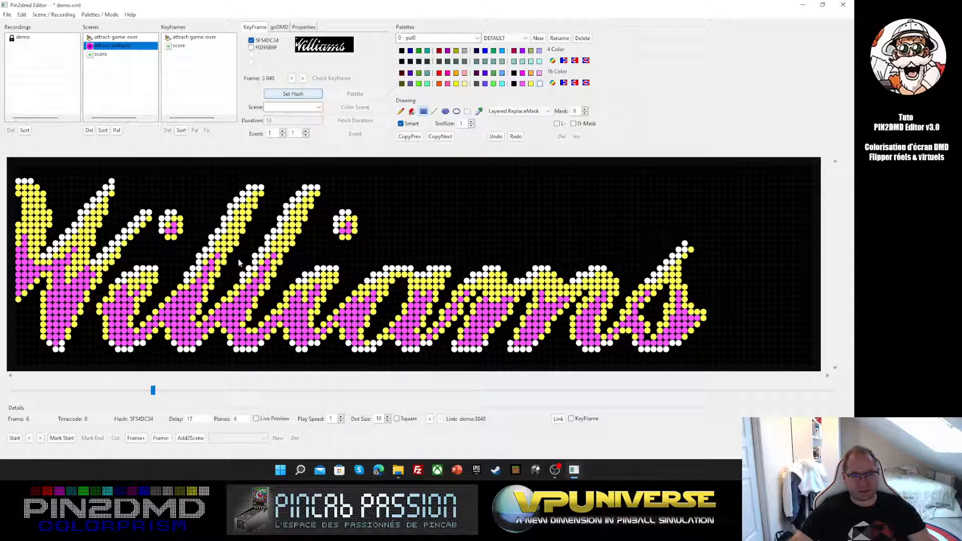
Recolour frame 9's logo in white, yellow and magenta with a filled rectangle, and set its first hash
left_click(40, 438)
left_click(40, 437)
left_click(40, 438)
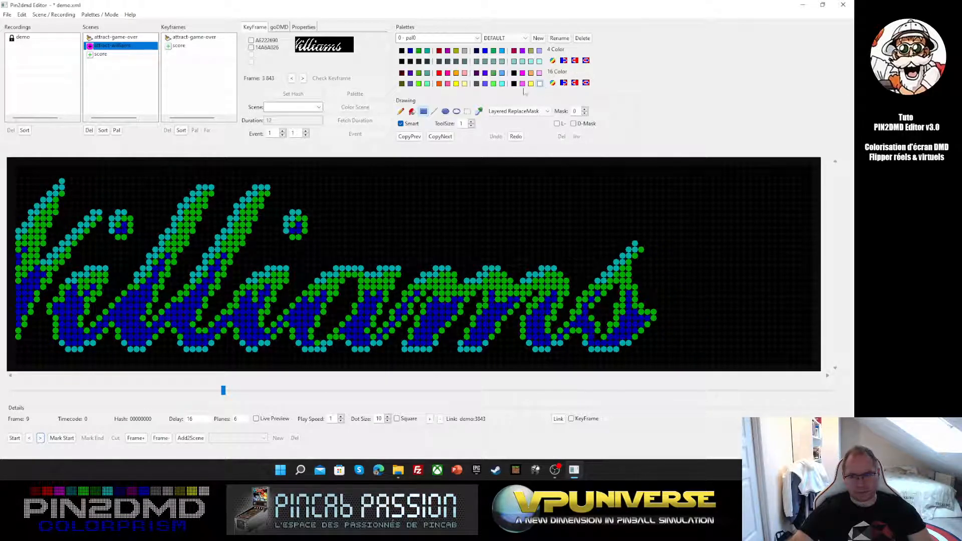
left_click_drag(8, 163, 655, 364)
left_click(61, 438)
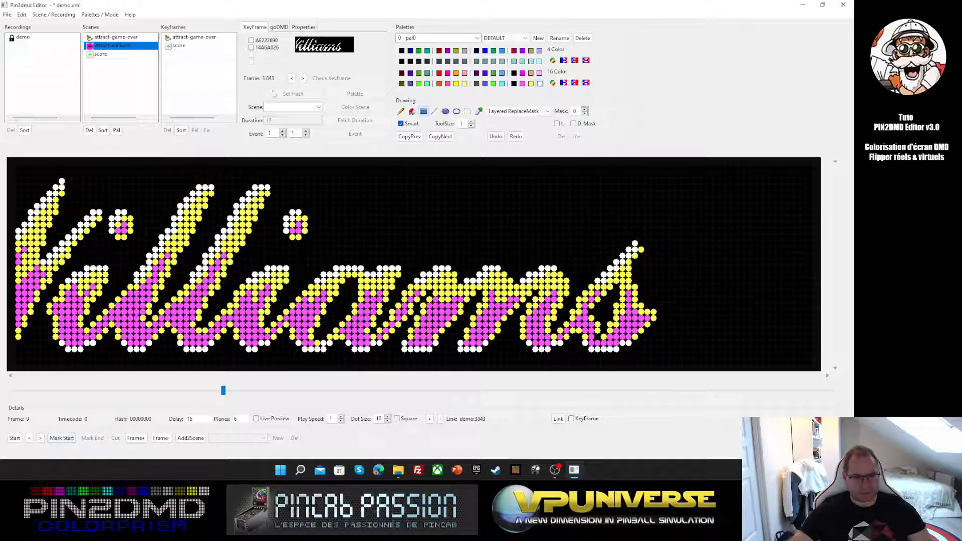
left_click(251, 40)
left_click(293, 94)
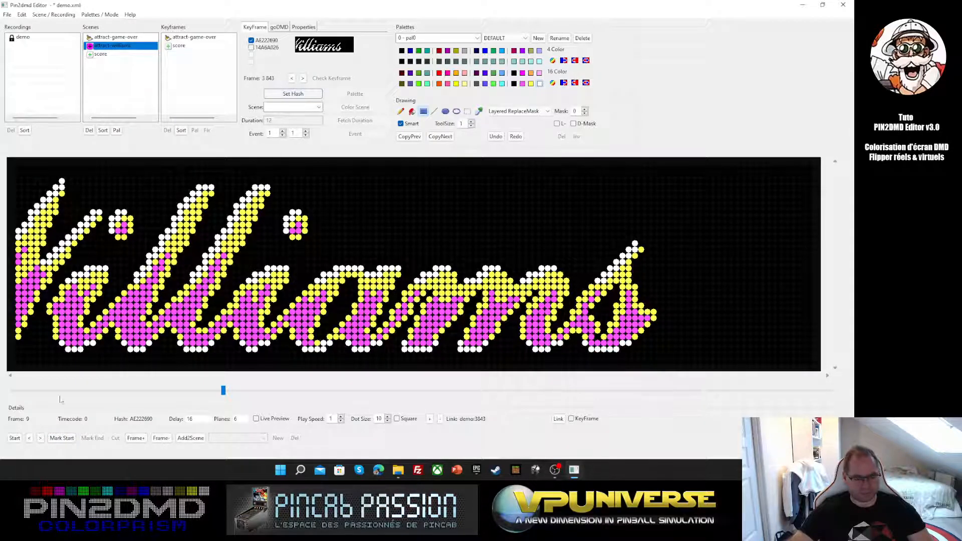
Recolour frame 11's logo in white, yellow and magenta with a filled rectangle, and set its first hash
left_click(40, 439)
left_click(40, 438)
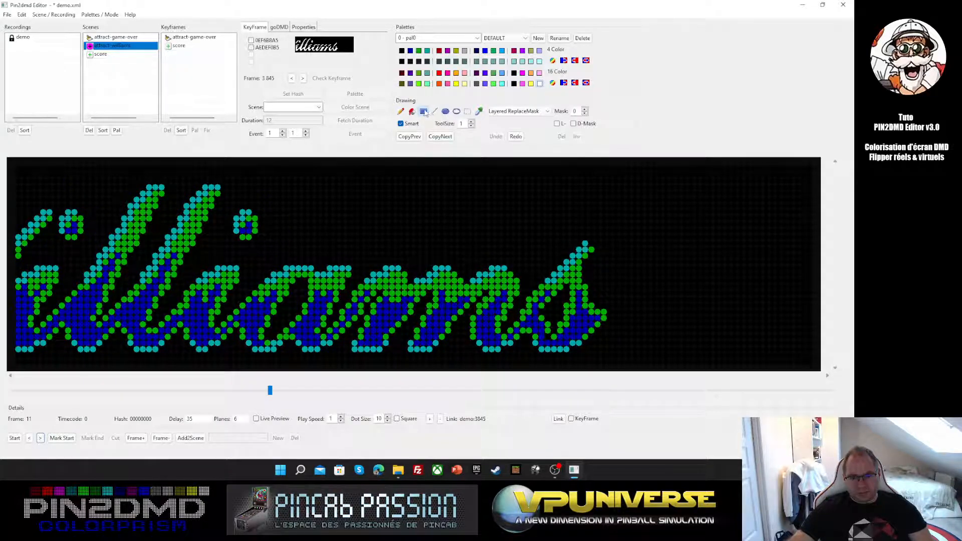
left_click_drag(11, 165, 654, 359)
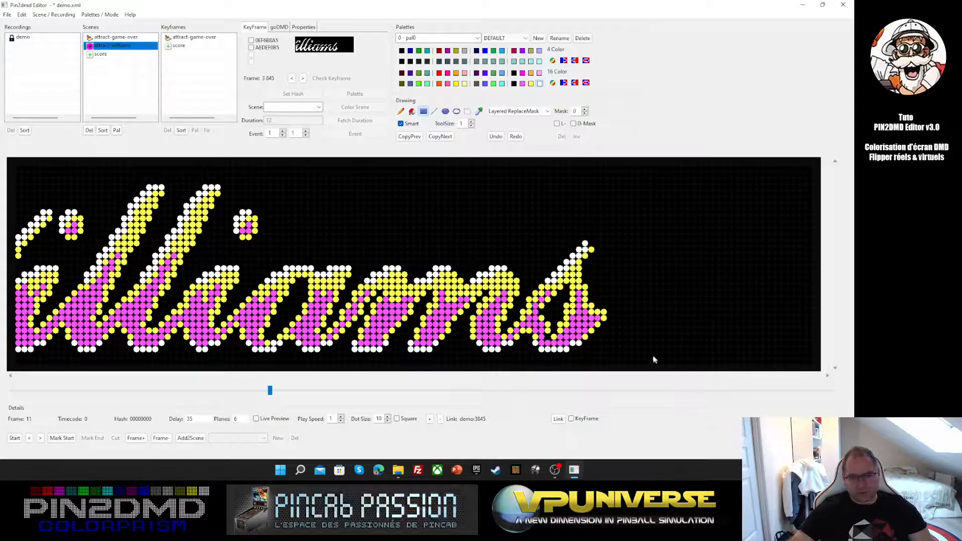
left_click(256, 42)
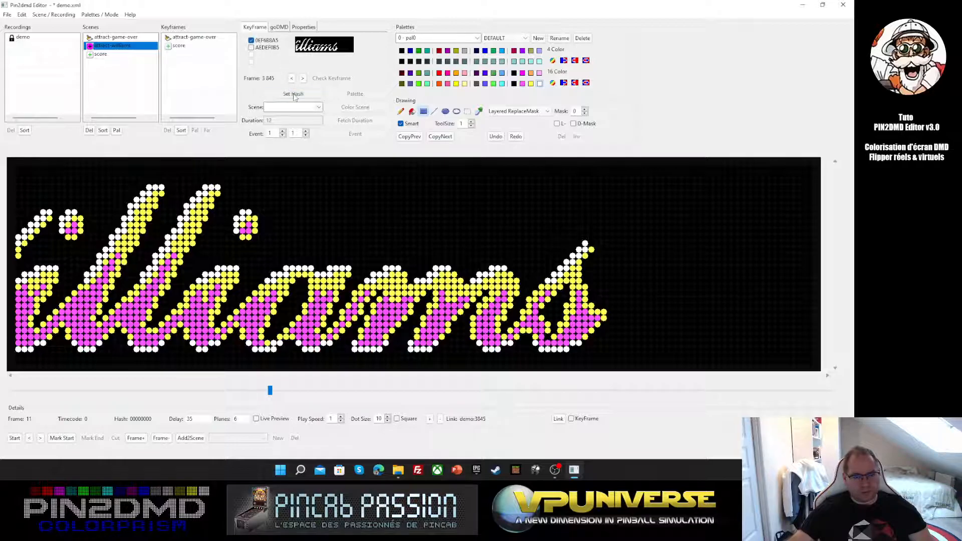
Recolour frame 13's logo and letter F with a filled rectangle over the whole frame, and set the frame's first hash
left_click(40, 438)
left_click(40, 438)
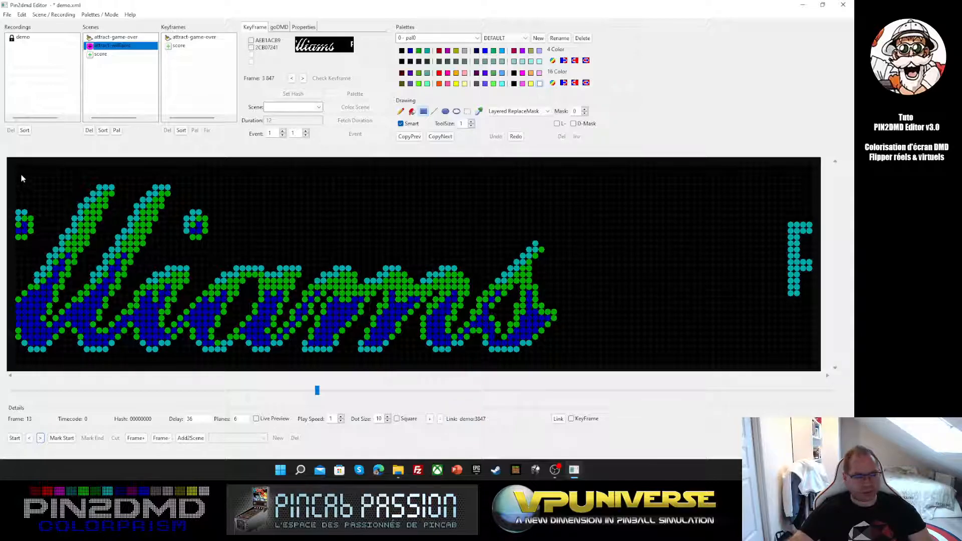
left_click_drag(12, 160, 848, 398)
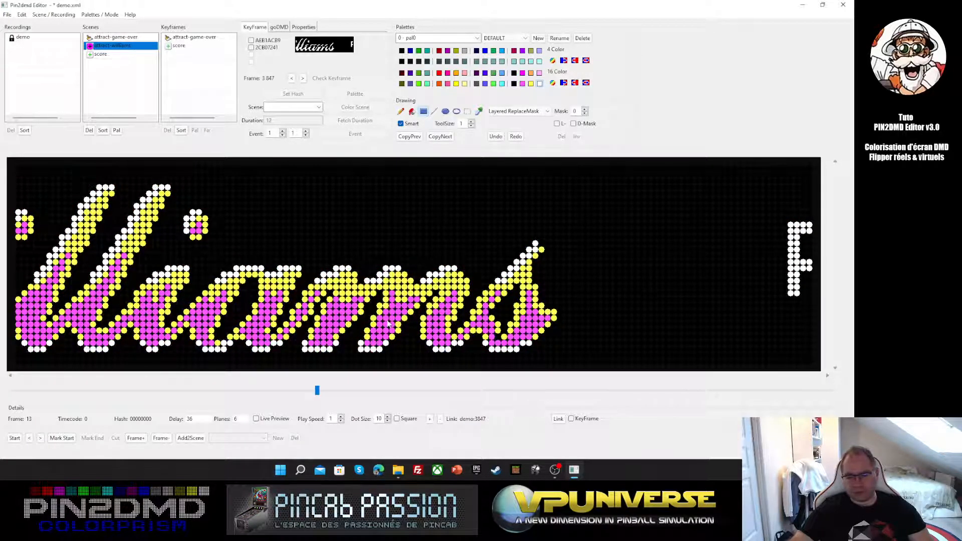
left_click(251, 40)
left_click(293, 94)
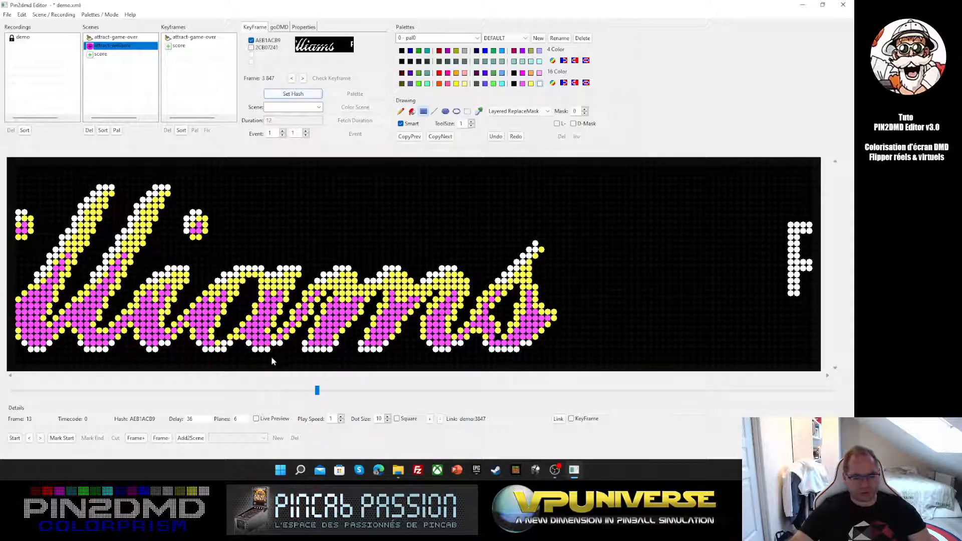
Step back from frame 13 to frame 5 to compare the recoloured logo frames with the overlapping ones
left_click(30, 438)
left_click(29, 438)
left_click(29, 438)
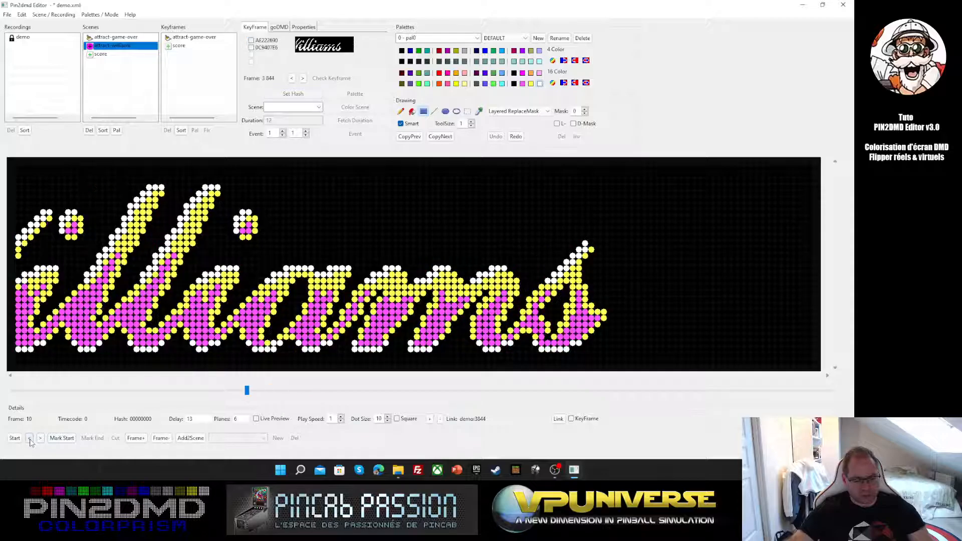
left_click(30, 438)
left_click(30, 438)
left_click(29, 438)
left_click(30, 438)
left_click(30, 438)
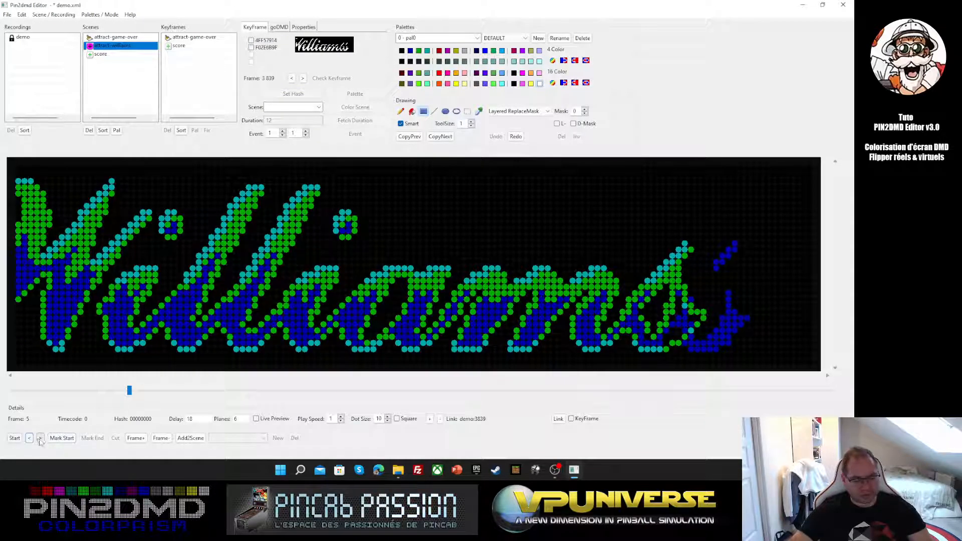
Step forward from frame 5 to frame 13 to check each frame's logo colours and hash selection
left_click(40, 438)
left_click(40, 437)
left_click(40, 438)
left_click(40, 438)
left_click(41, 437)
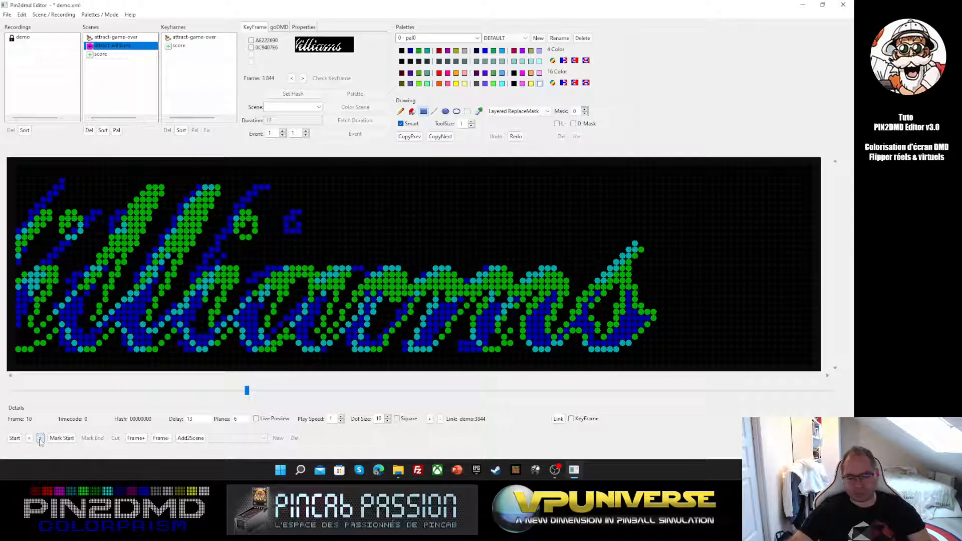
left_click(40, 438)
left_click_drag(103, 49, 124, 57)
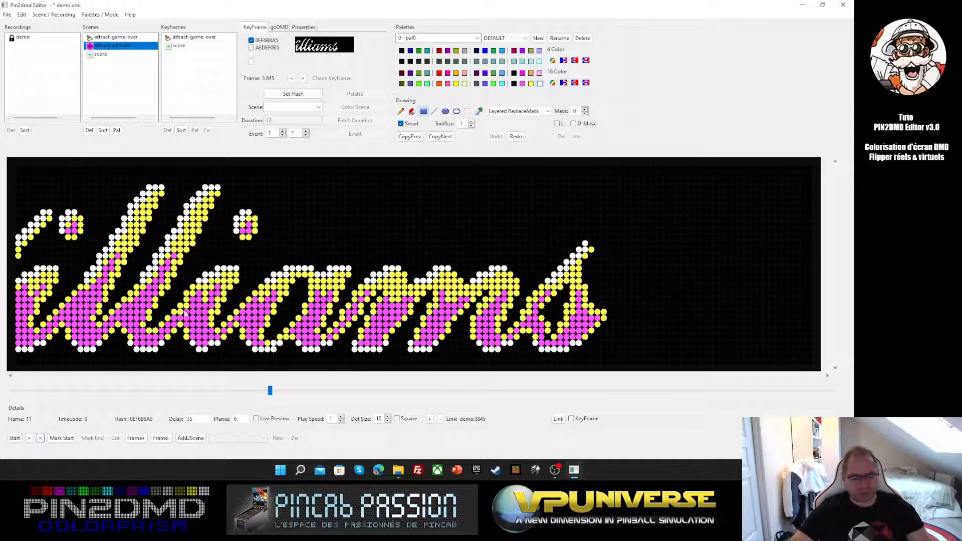
left_click(40, 438)
left_click(40, 437)
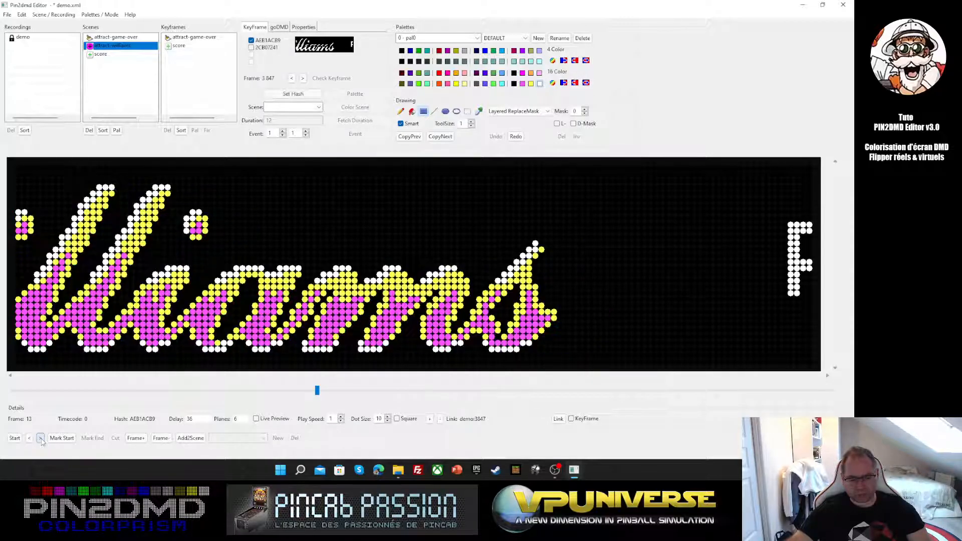
Go to frame 15 and recolour its logo and partial text with a filled rectangle over the whole frame
left_click(40, 438)
left_click(40, 438)
left_click(40, 438)
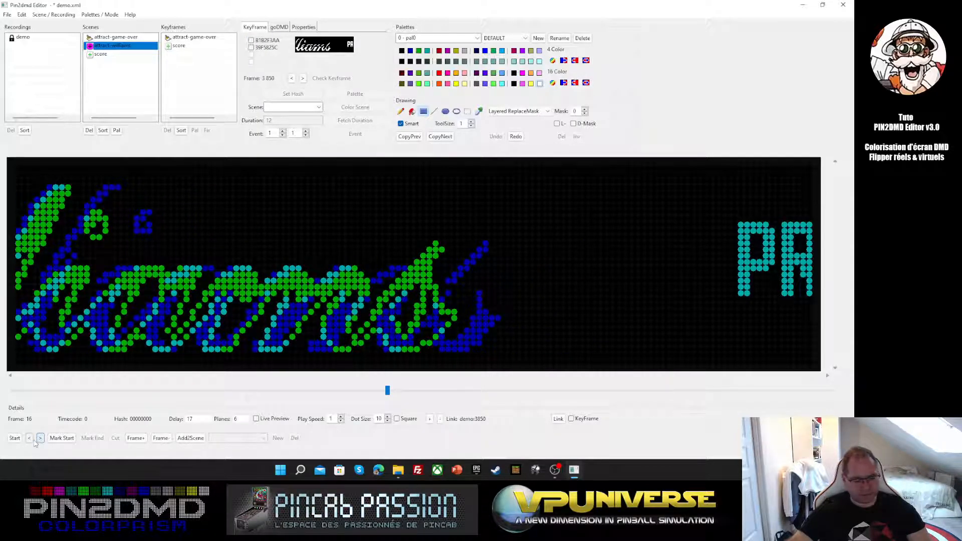
left_click(30, 438)
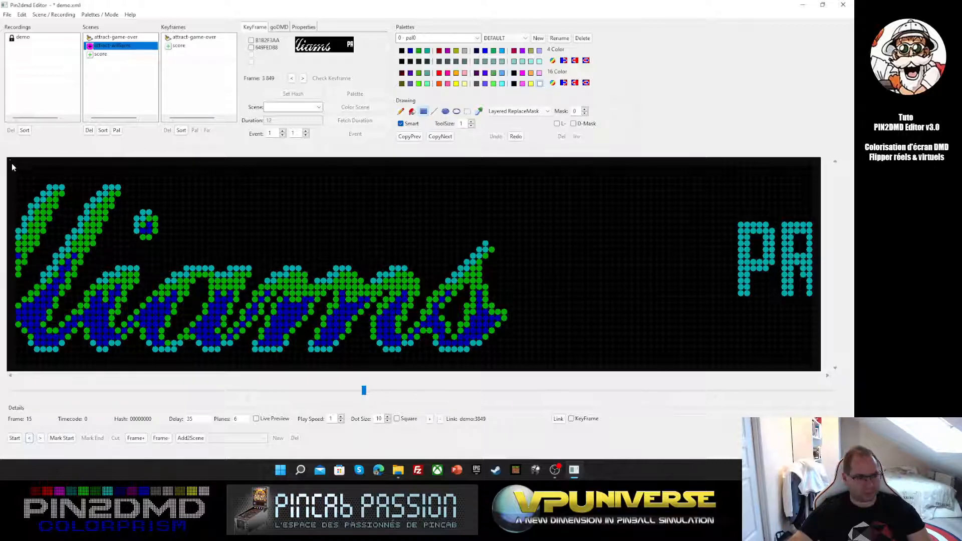
left_click_drag(12, 164, 816, 368)
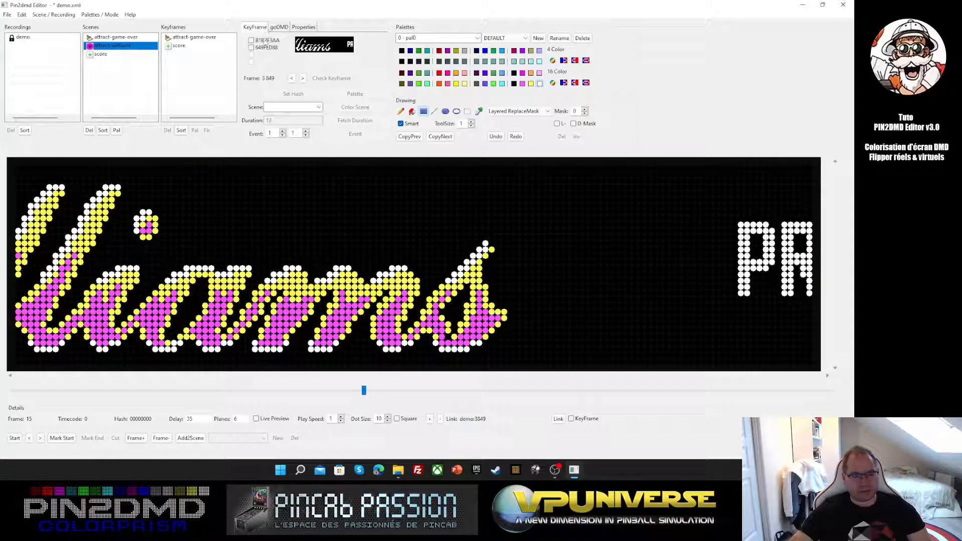
Go to frame 17, recolour its logo and PRE text with a full-frame filled rectangle, and set the frame's first hash
left_click(40, 438)
left_click(41, 438)
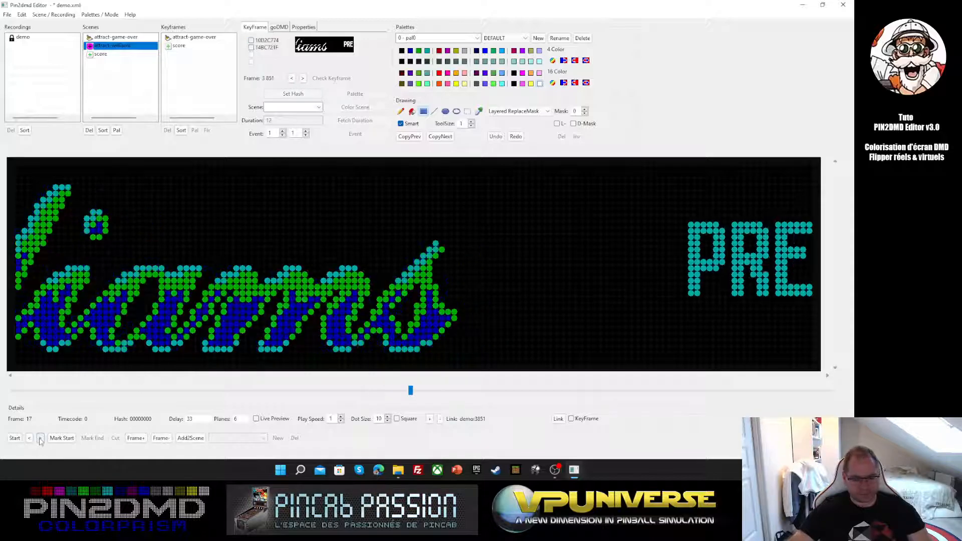
left_click(39, 438)
left_click(30, 438)
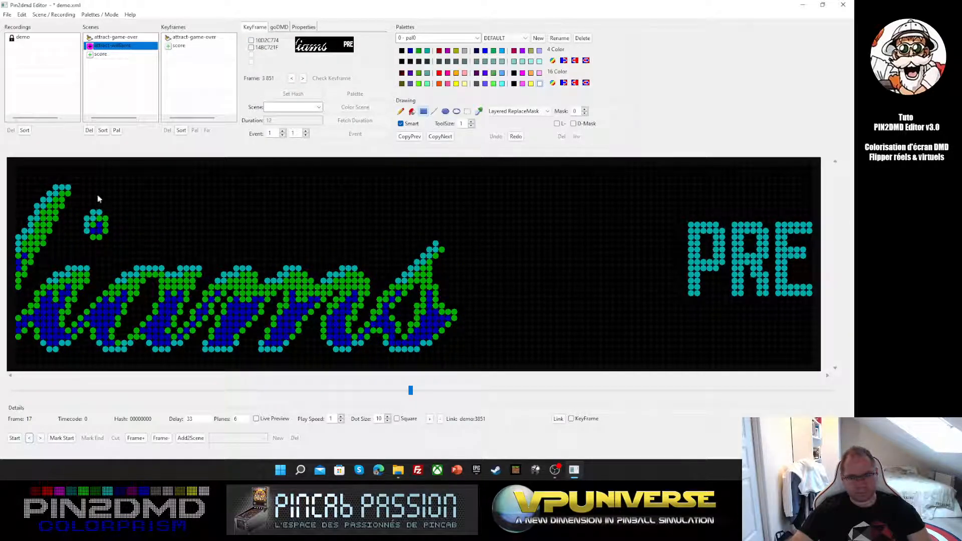
left_click_drag(10, 163, 816, 368)
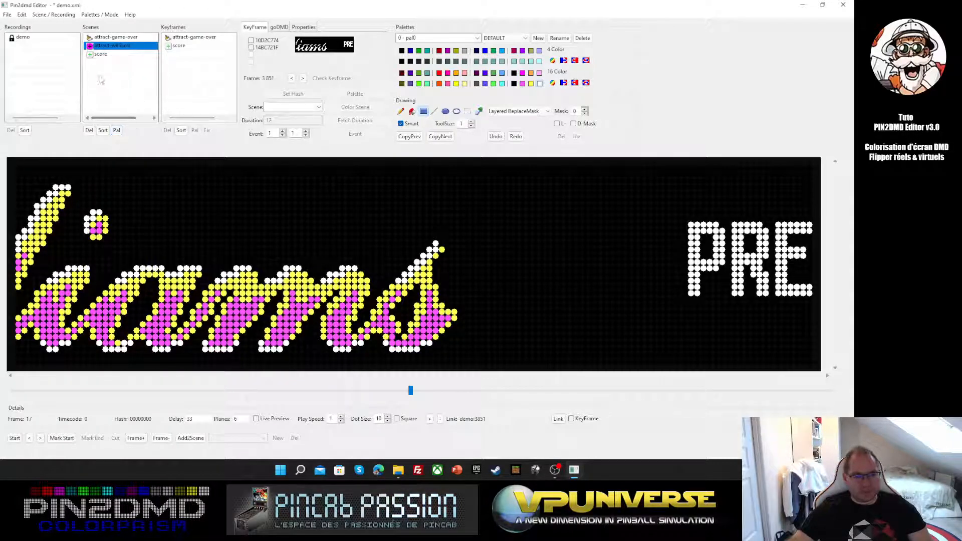
left_click(300, 93)
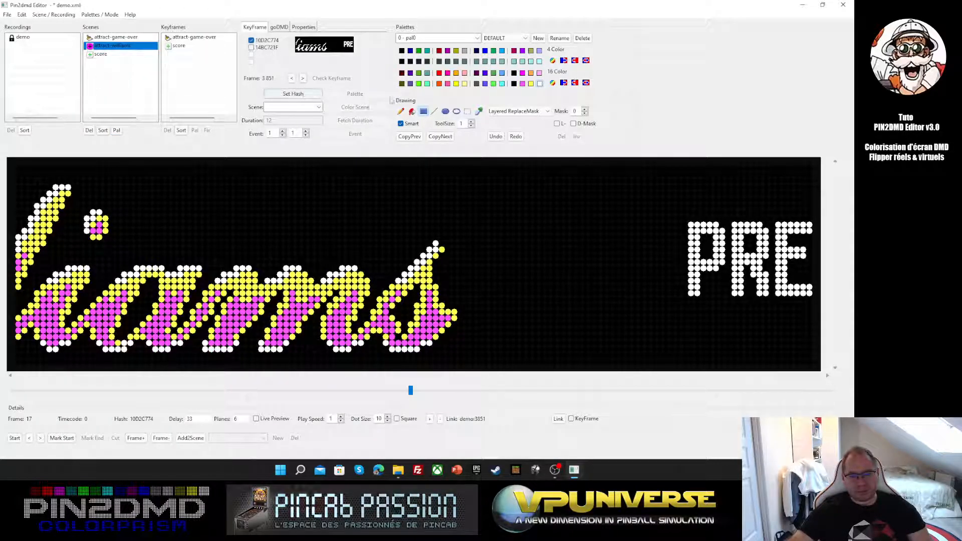
Select the whole frame area, use it to recolour frame 19's logo and PRES text, and set that frame's first hash
left_click(468, 111)
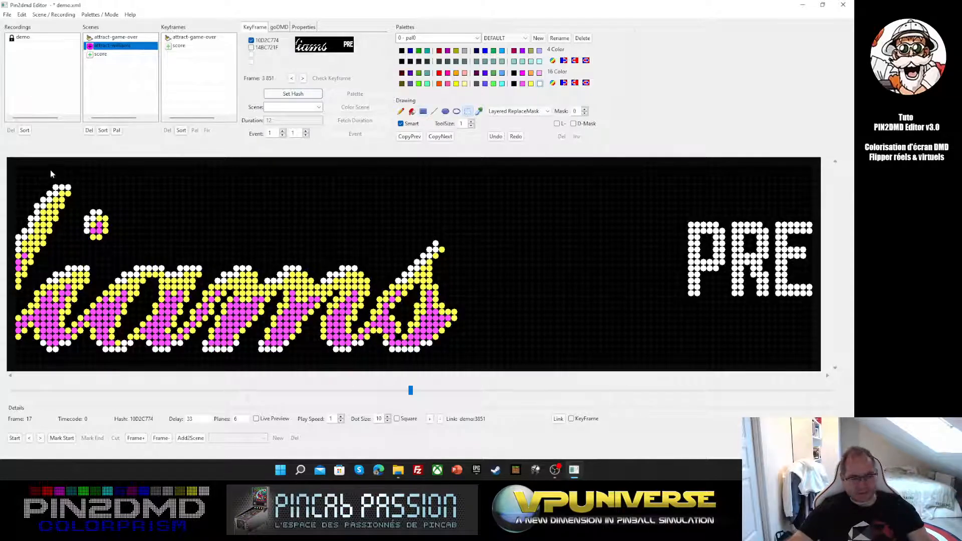
left_click_drag(11, 162, 812, 364)
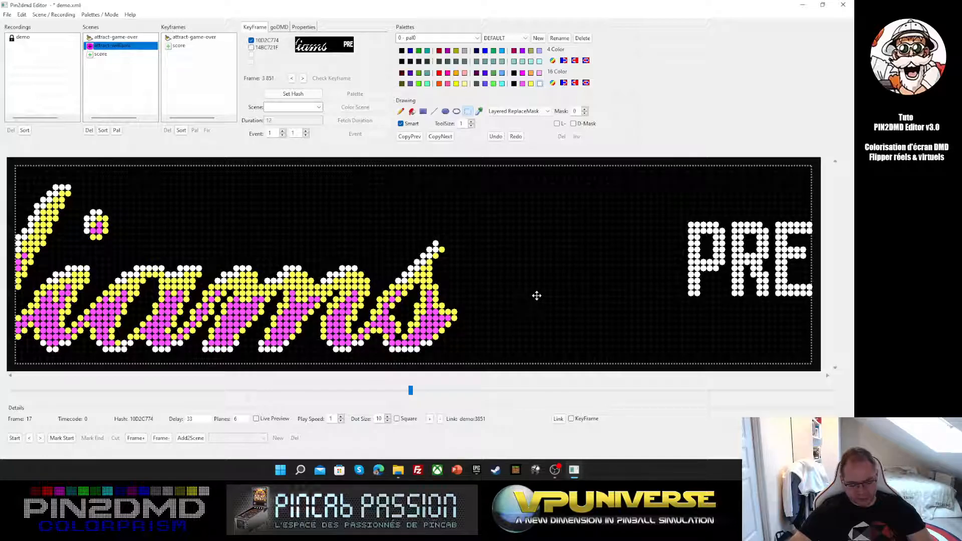
left_click(40, 438)
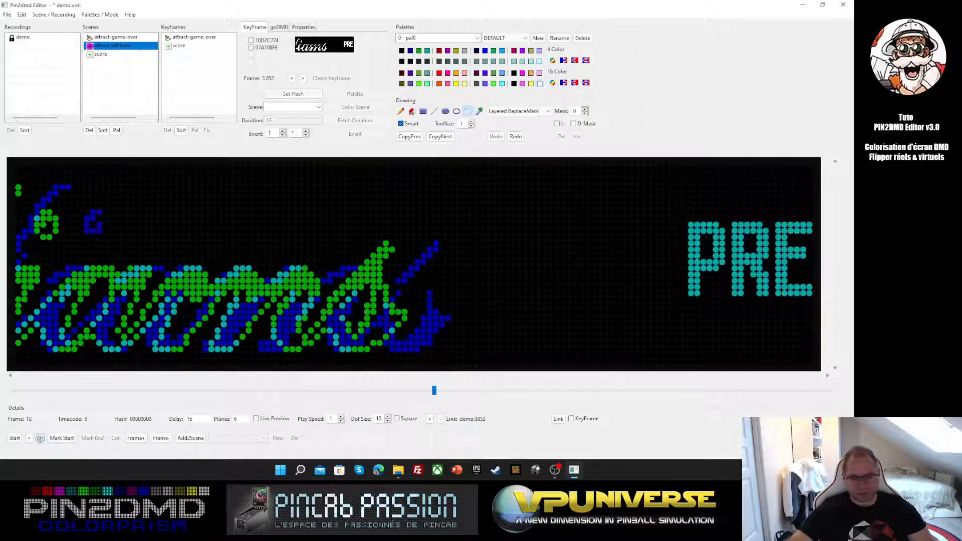
left_click(40, 438)
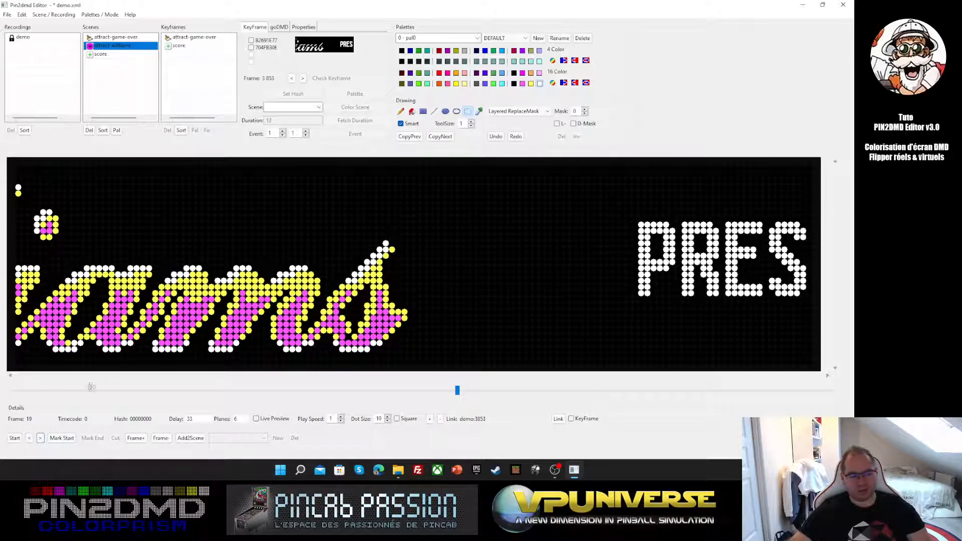
left_click(400, 124)
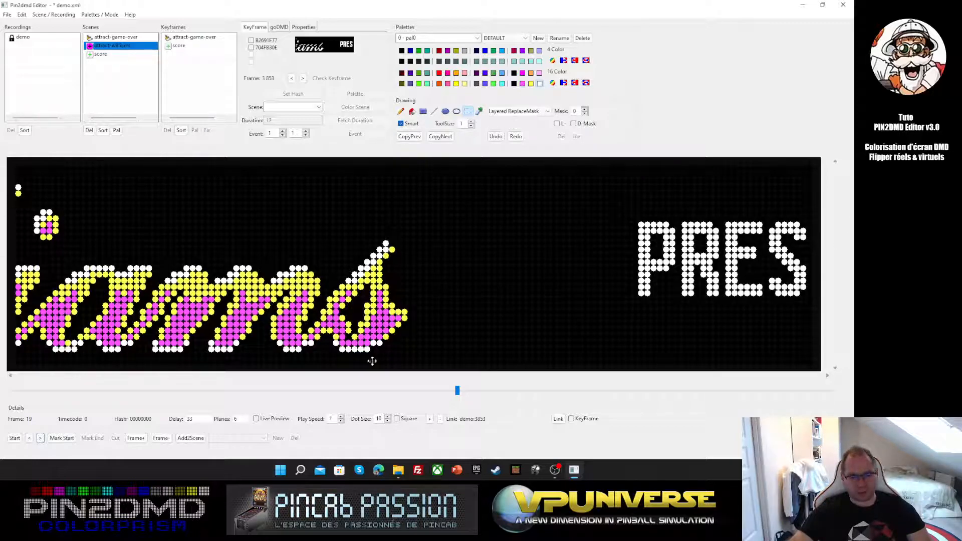
left_click(251, 40)
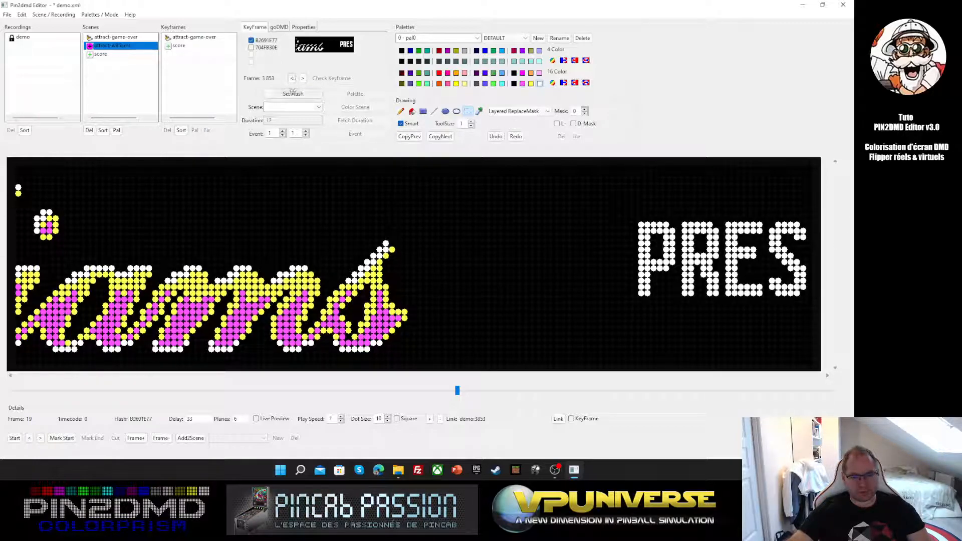
Set the first hash for frames 19, 21 and 23, recolouring the logo and partial PRESENTS text in frames 21 and 23
left_click(293, 94)
left_click(40, 437)
left_click(41, 438)
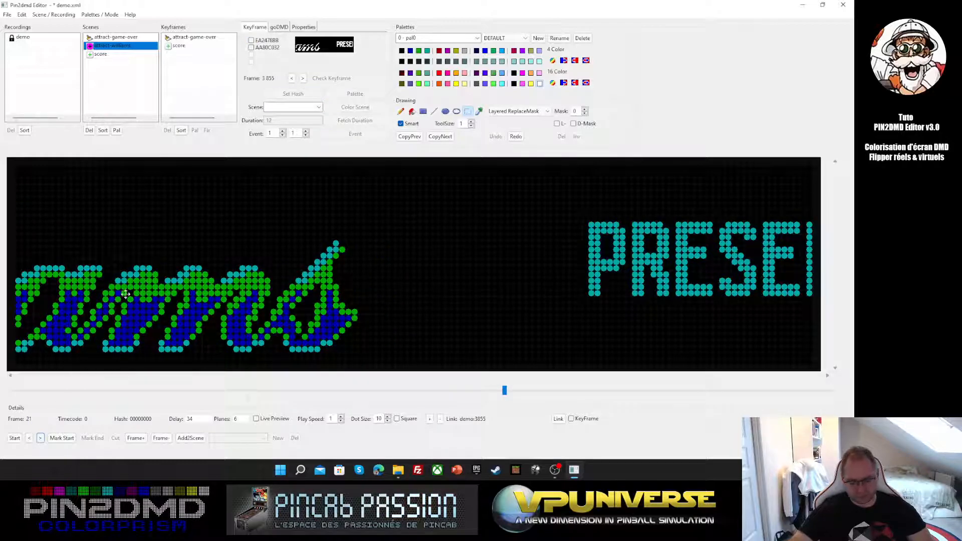
left_click(251, 40)
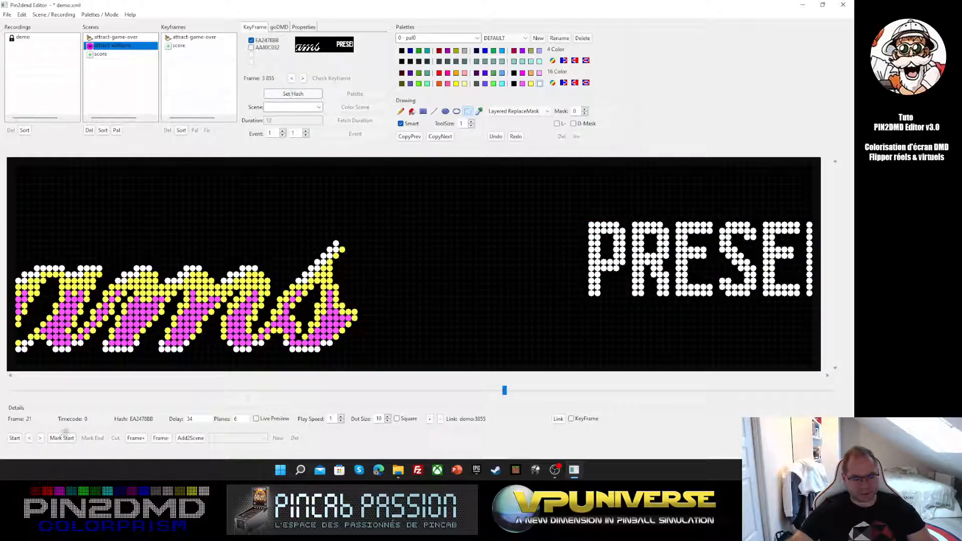
left_click(40, 438)
left_click(40, 437)
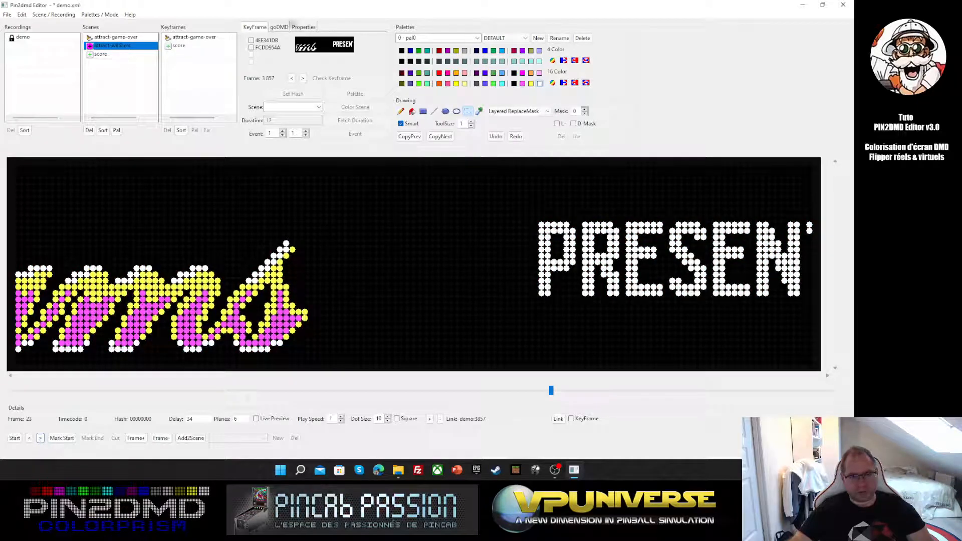
left_click(251, 40)
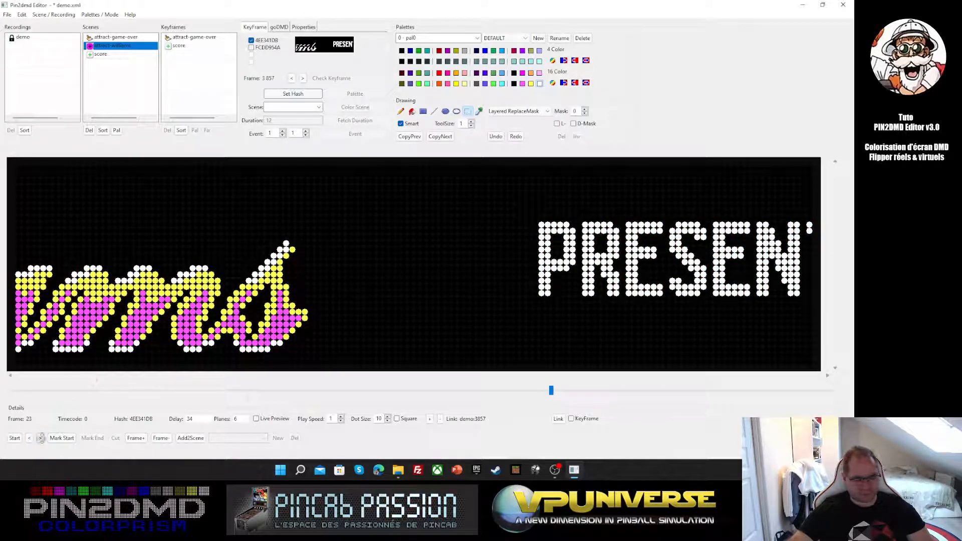
Recolour the logo and PRESENTS text in frames 25 and 27 and set each frame's first hash
left_click(40, 438)
left_click(40, 438)
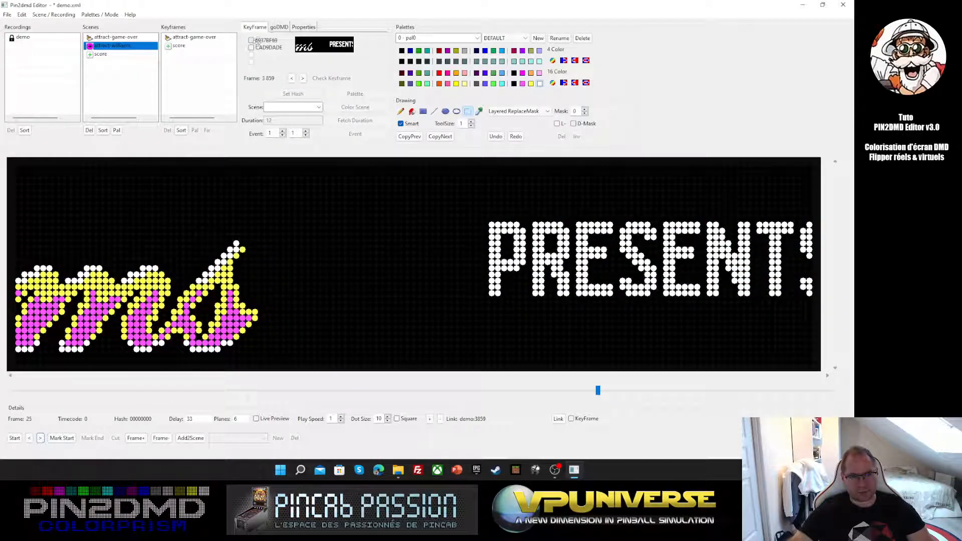
left_click(40, 438)
left_click(40, 438)
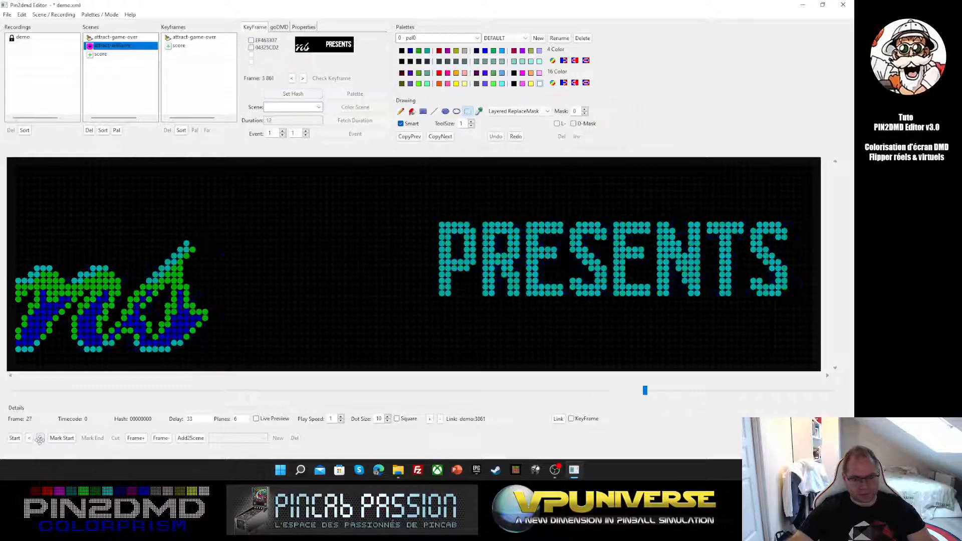
left_click(270, 40)
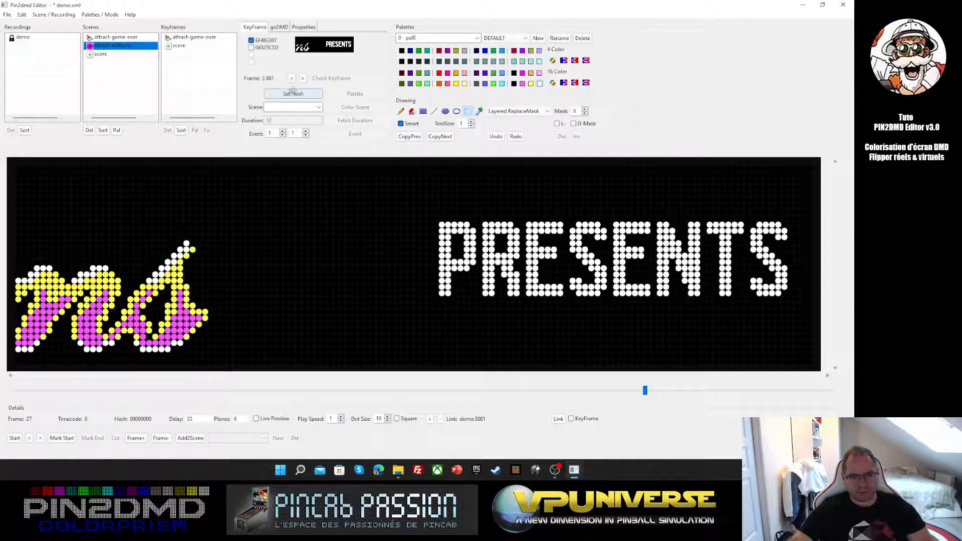
Recolour the remaining logo and PRESENTS text in frames 29, 31 and 33, setting each frame's first hash
left_click(40, 438)
left_click(40, 437)
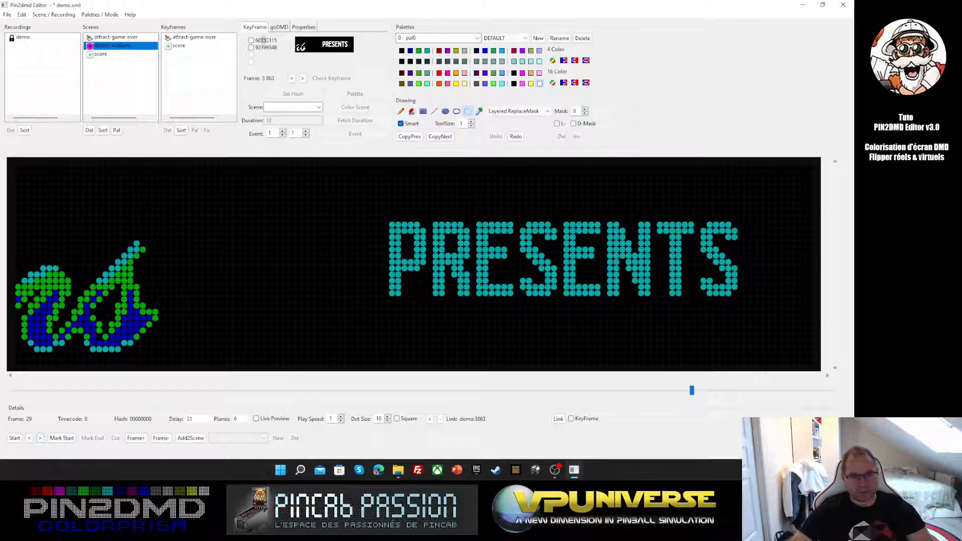
left_click(40, 438)
left_click(40, 437)
left_click(40, 438)
left_click(29, 438)
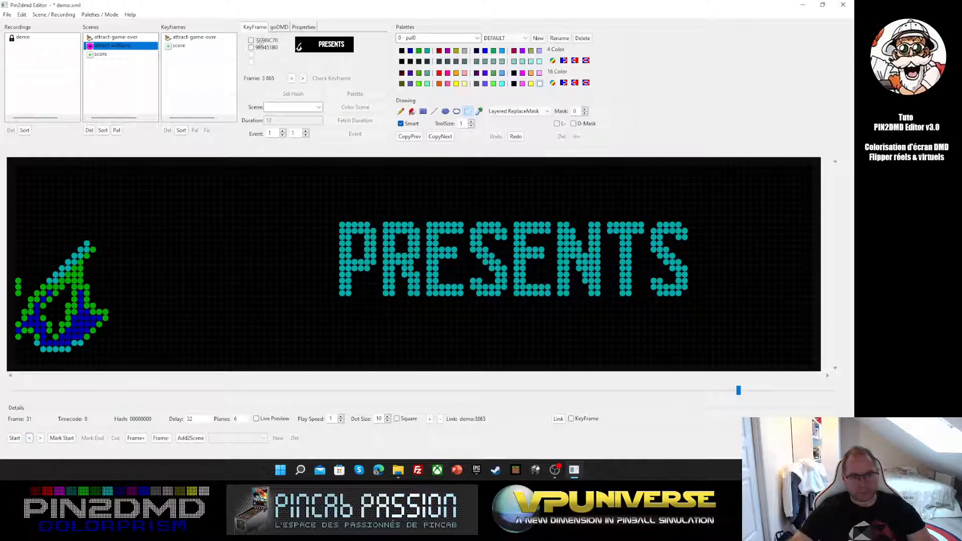
left_click(40, 438)
left_click(40, 438)
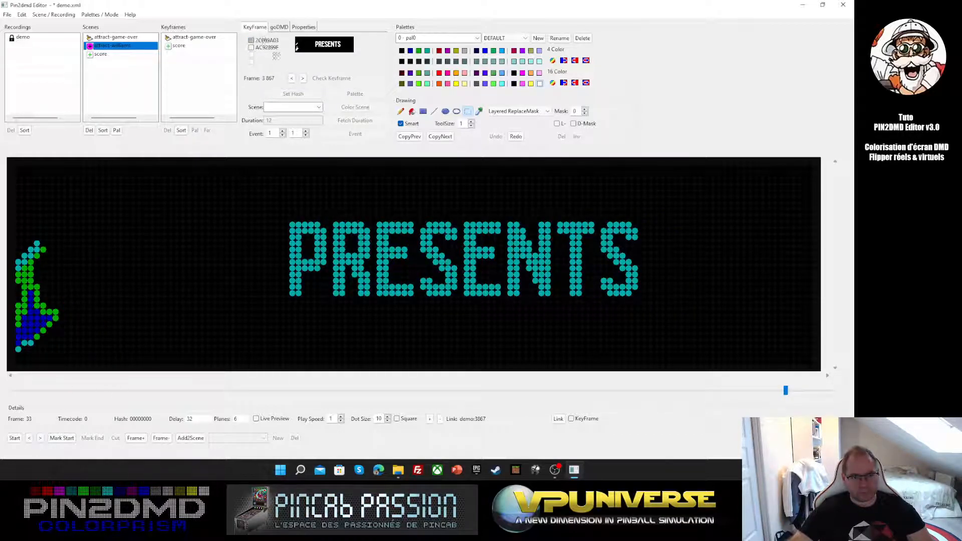
Go to frame 35, the last of the scene, and set its first hash for the complete PRESENTS text
left_click(40, 438)
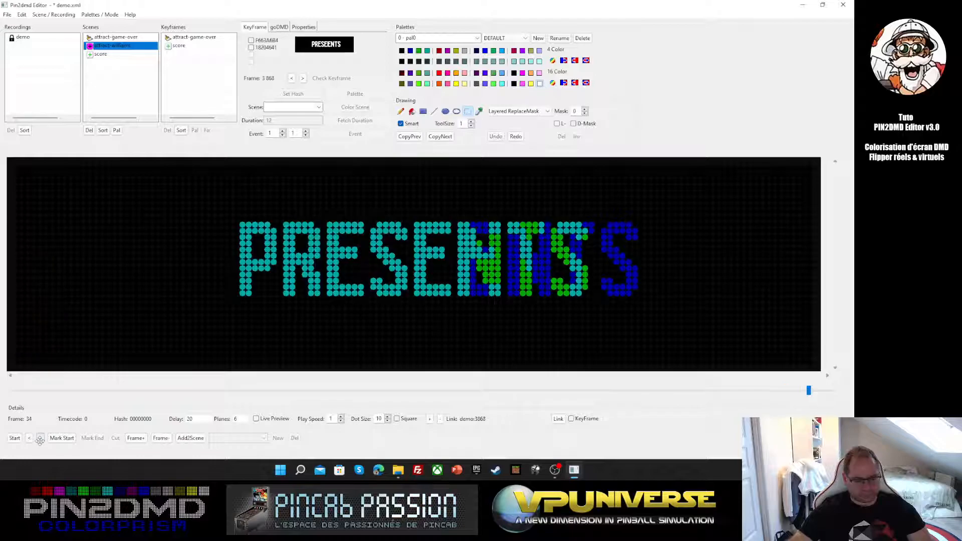
left_click(40, 438)
left_click(251, 40)
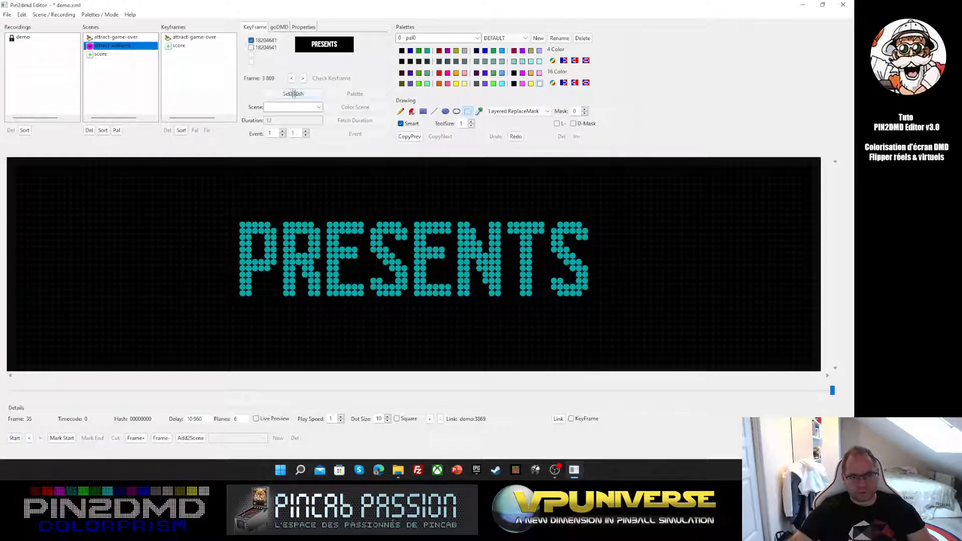
left_click(293, 93)
Step back through the attract-williams scene to frame 0, checking each frame's colours and hash selection
left_click(30, 438)
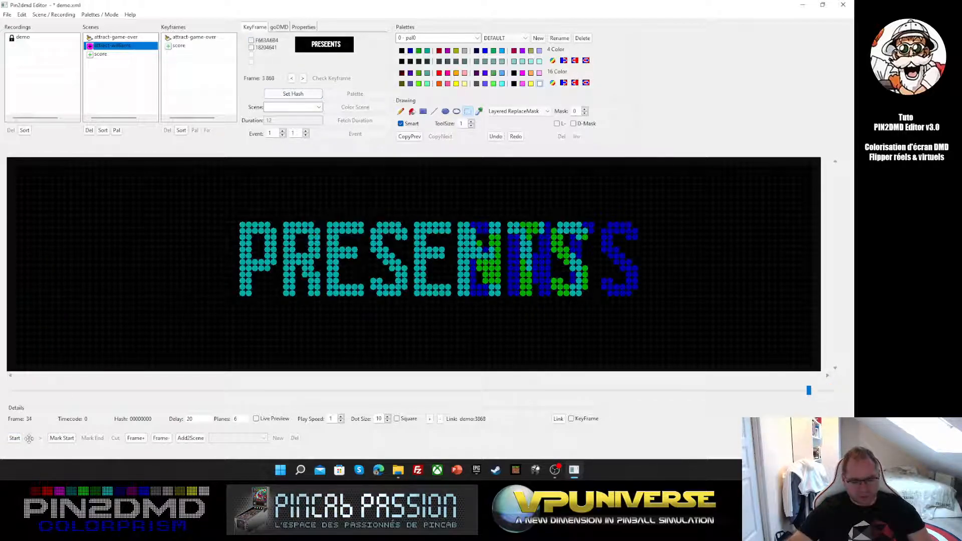
left_click(29, 438)
left_click(29, 438)
left_click(29, 438)
left_click(29, 438)
left_click(29, 438)
left_click(29, 437)
left_click(29, 438)
left_click(29, 438)
left_click(29, 437)
left_click(29, 437)
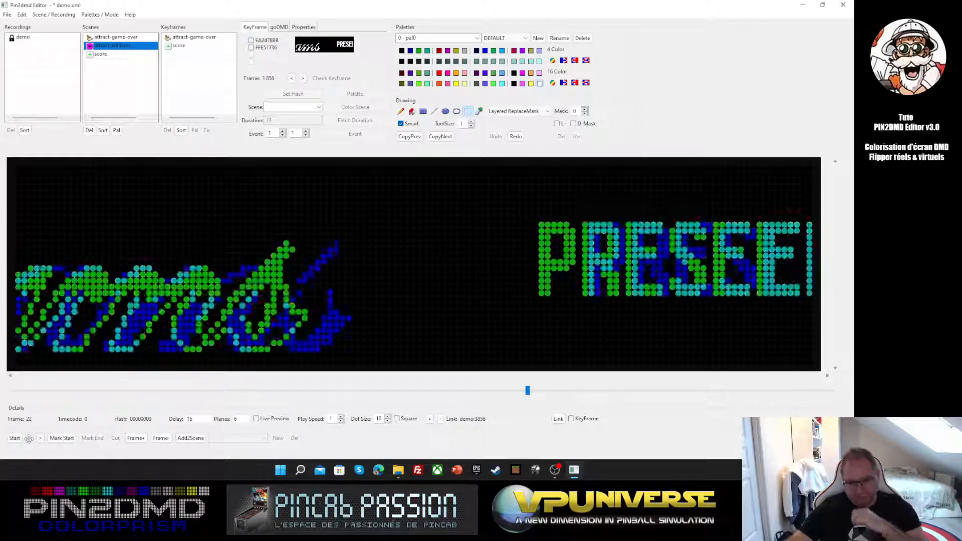
left_click(29, 438)
left_click(29, 438)
left_click(29, 438)
left_click(29, 438)
left_click(29, 438)
left_click(29, 438)
left_click(29, 438)
left_click(29, 438)
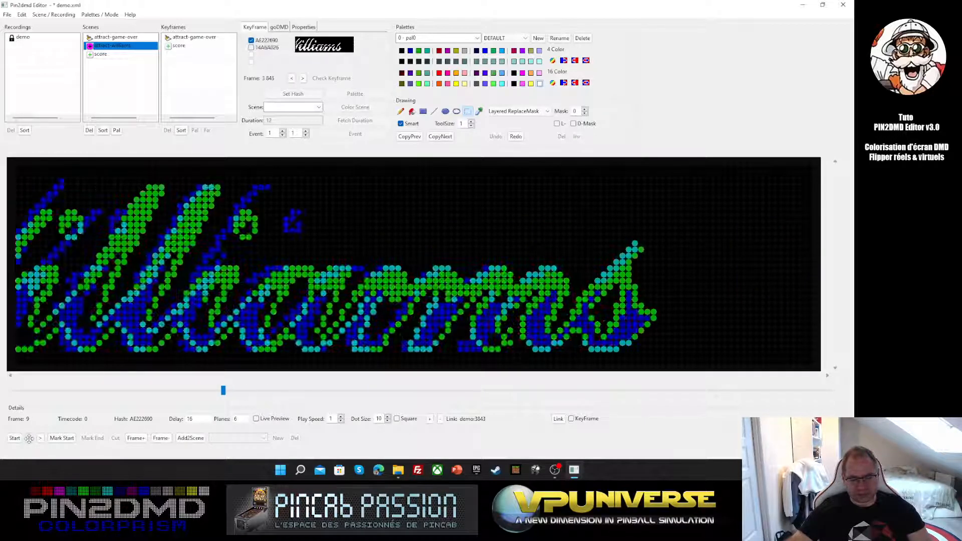
left_click(29, 438)
left_click(29, 438)
left_click(29, 438)
left_click(29, 438)
left_click(29, 438)
left_click(29, 437)
left_click(29, 438)
left_click(29, 438)
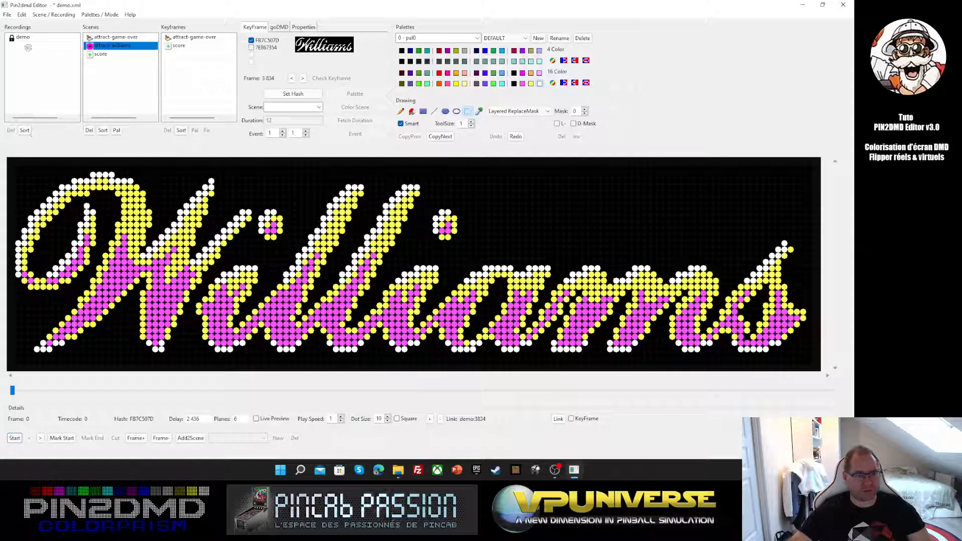
Open the demo recording and jump to its attract-williams bookmark at frame 3834
left_click(15, 37)
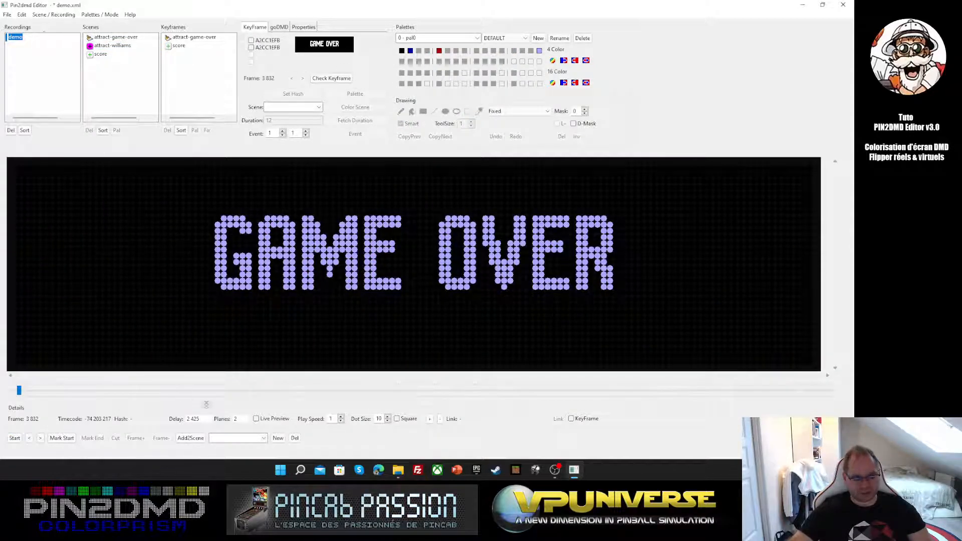
left_click(263, 437)
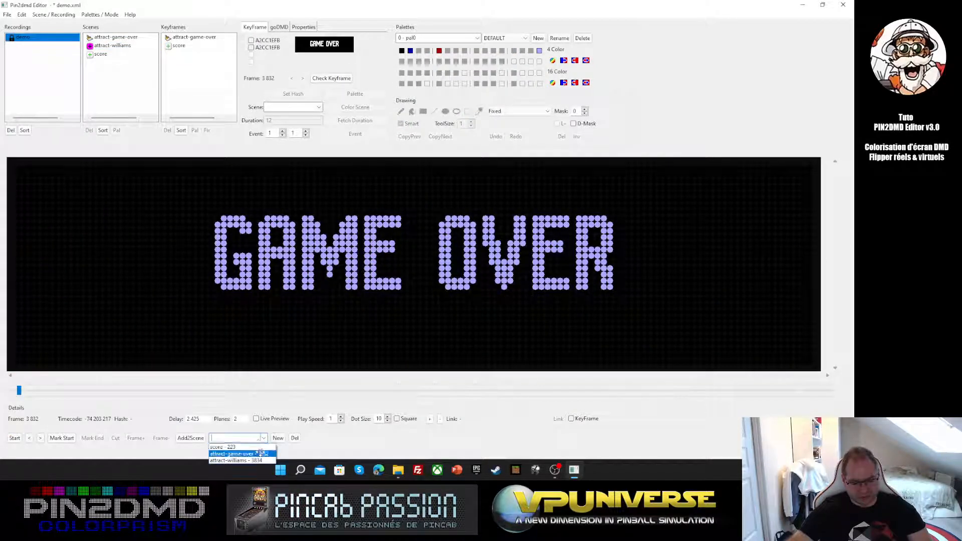
left_click(235, 460)
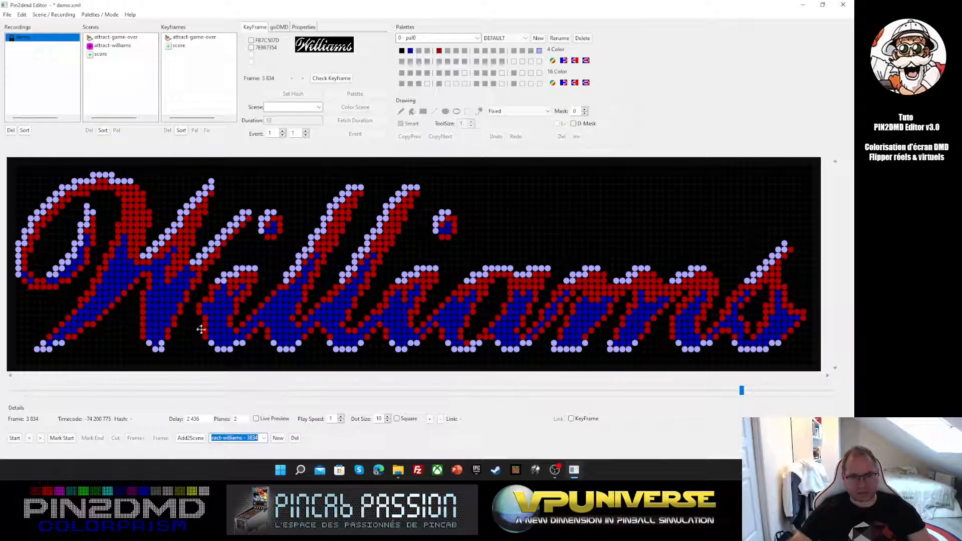
Create a Color Scene keyframe on the Williams logo frame using its first hash and the attract-williams scene
left_click(261, 40)
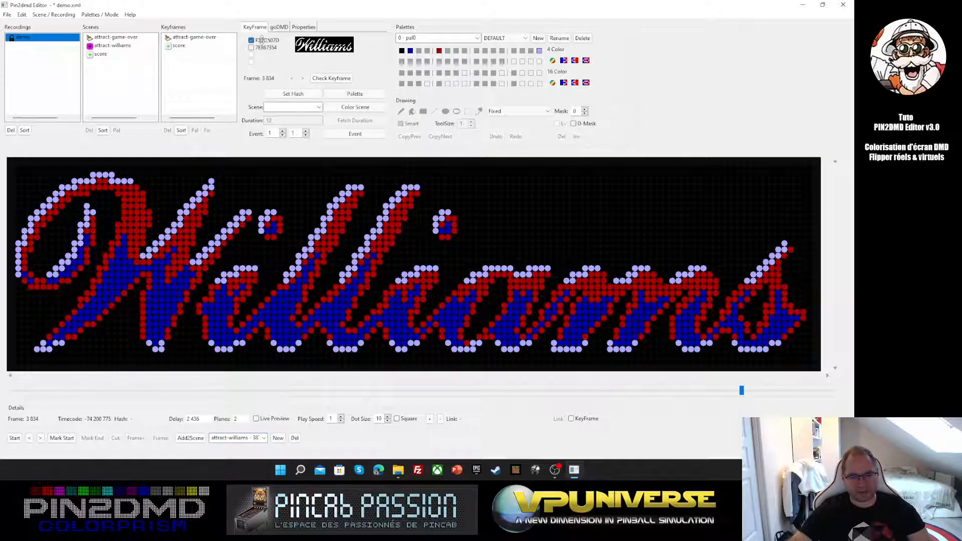
left_click(316, 107)
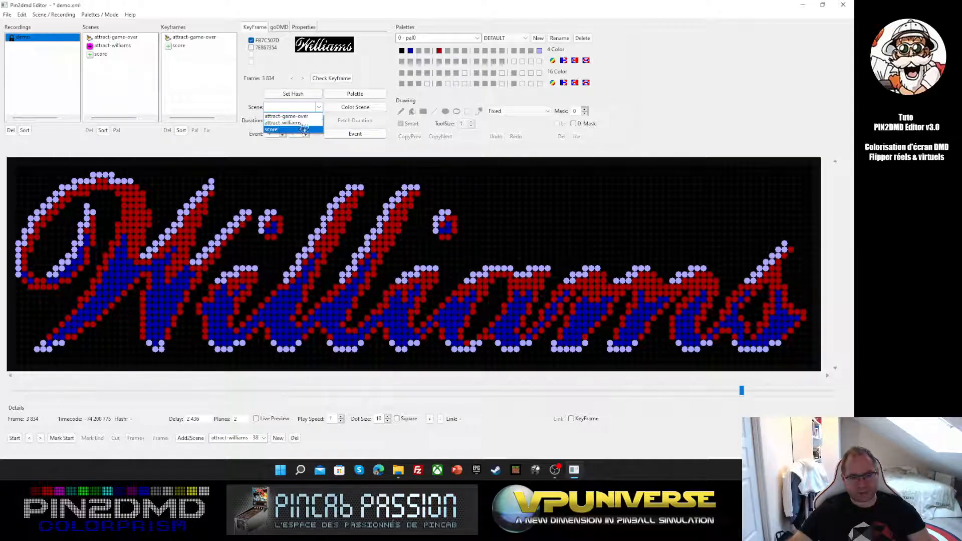
left_click(305, 123)
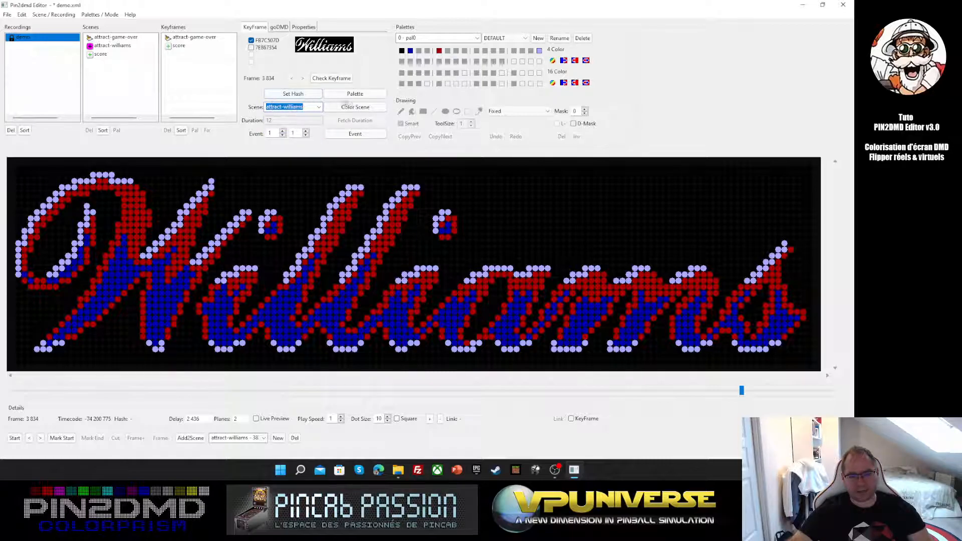
left_click(355, 106)
left_click(204, 123)
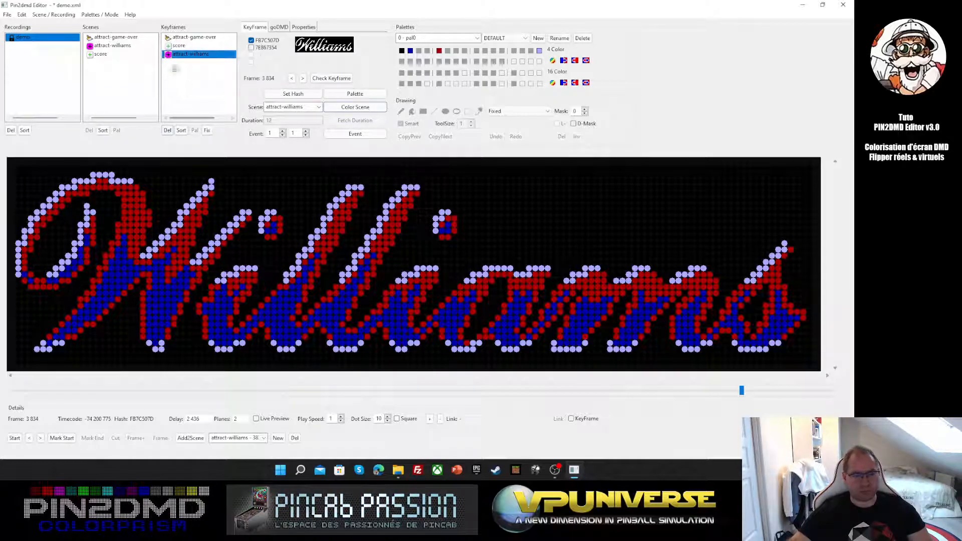
Review the attract-game-over and score keyframes, comparing their type icons and hash settings
left_click(185, 45)
left_click(193, 38)
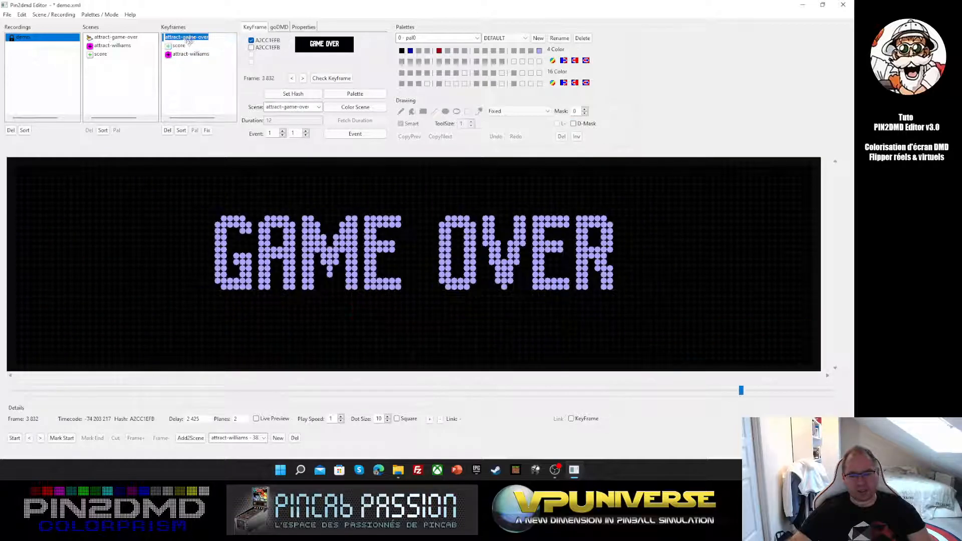
left_click(188, 45)
left_click(193, 37)
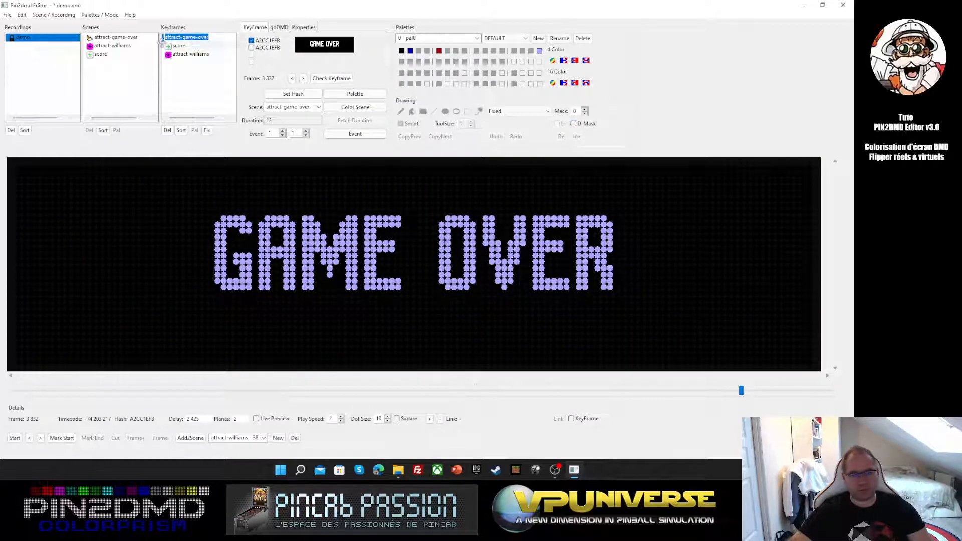
left_click(195, 45)
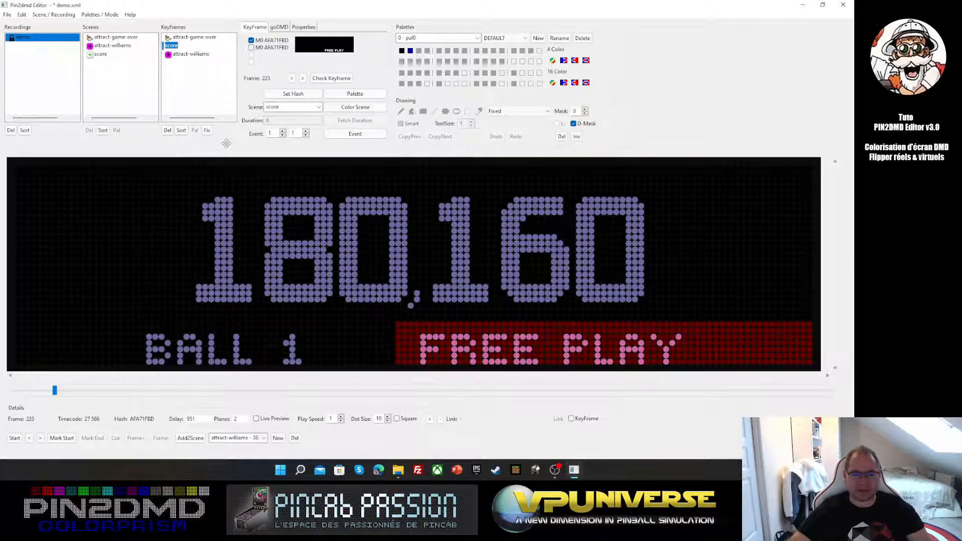
Compare the drawing modes of the three scenes, checking that attract-williams uses Layered ReplaceMask
left_click(125, 45)
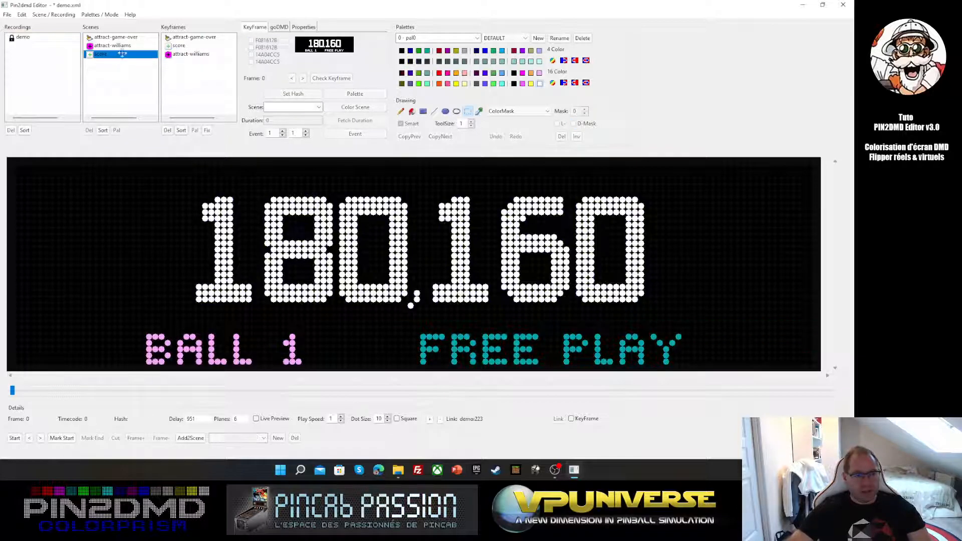
left_click(127, 37)
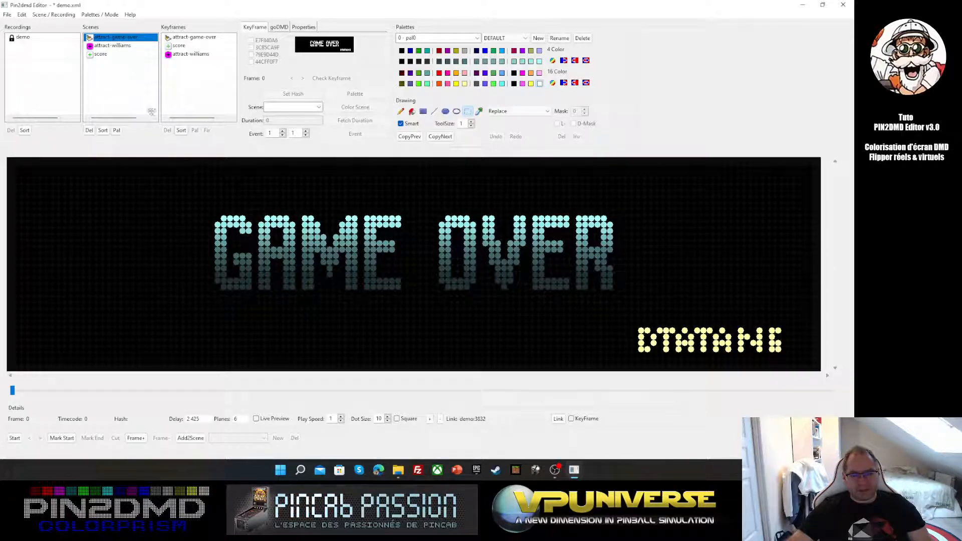
key("Down")
key("Down")
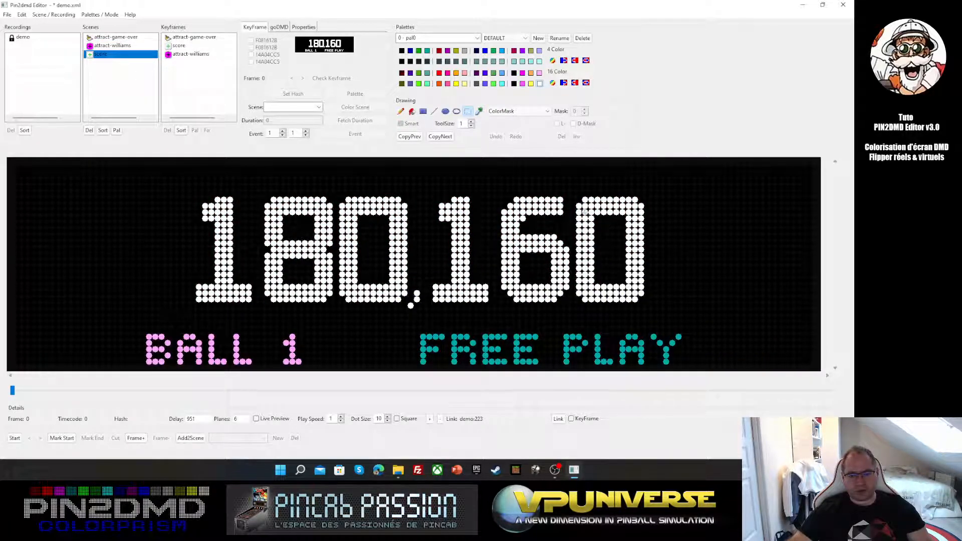
left_click(121, 46)
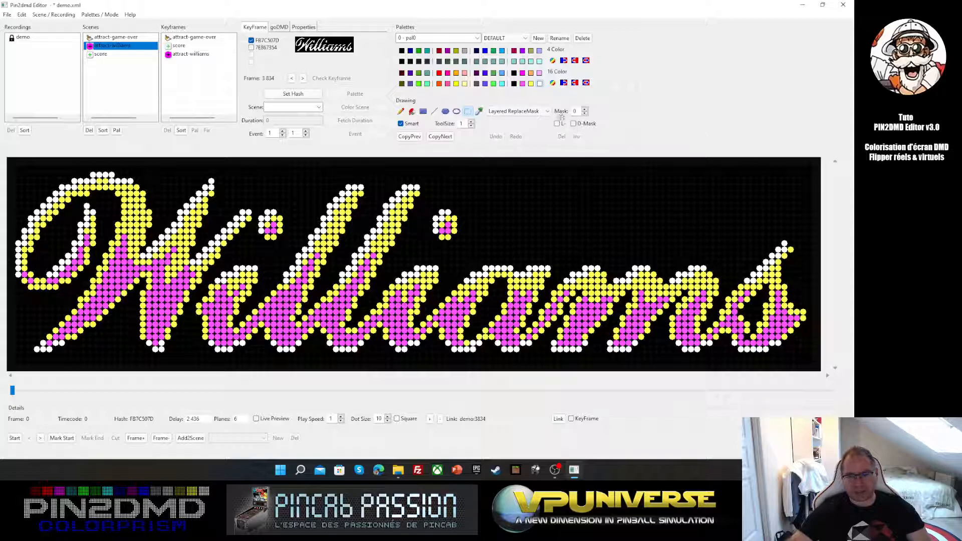
left_click(521, 111)
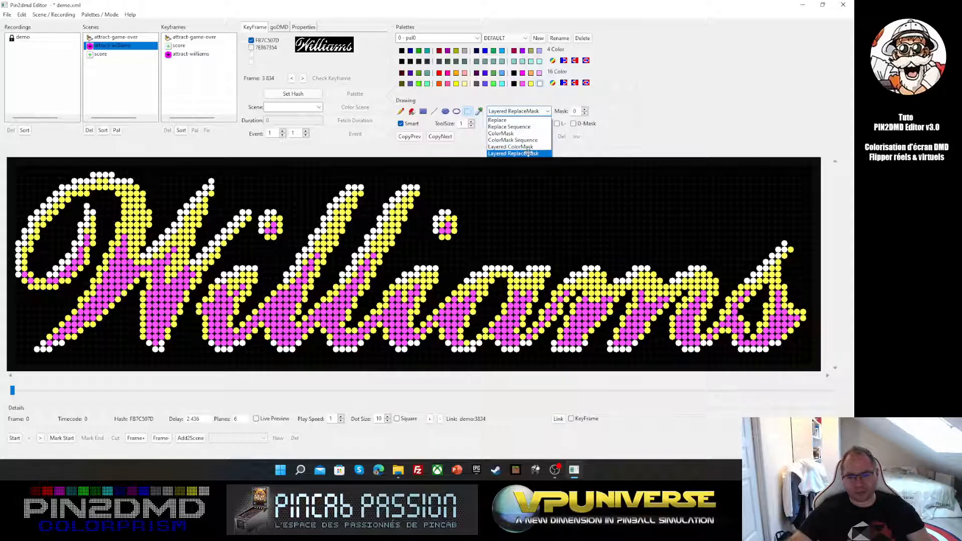
left_click(528, 153)
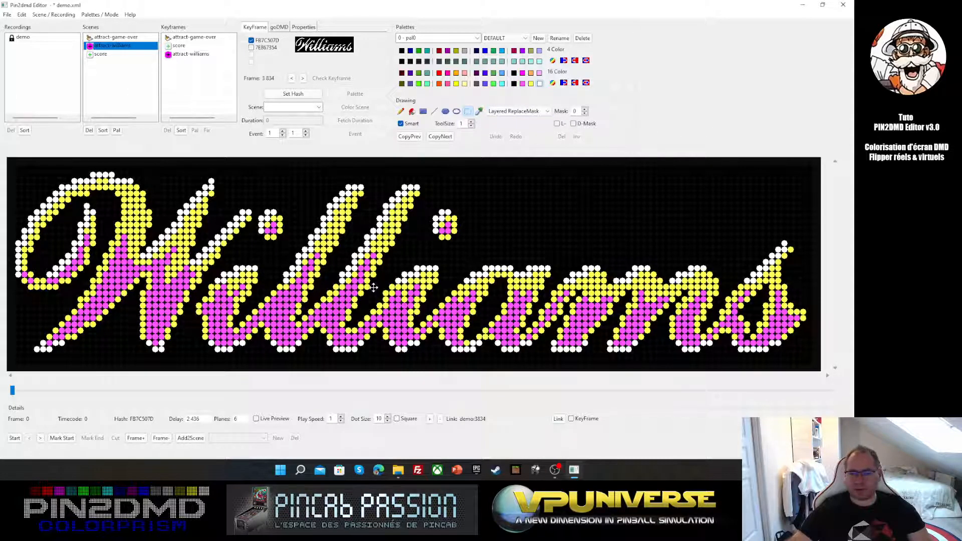
Save the project and export it for virtual pinball, overwriting pin2dmd.pal in C:\Visual Pinball\VPinMAME\altcolor\jy_12
left_click(8, 14)
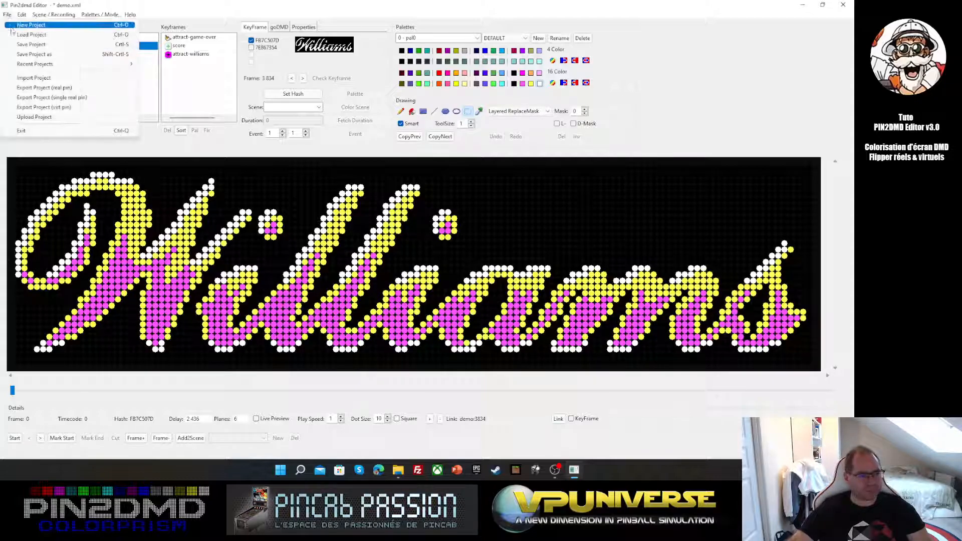
left_click(21, 45)
left_click(8, 15)
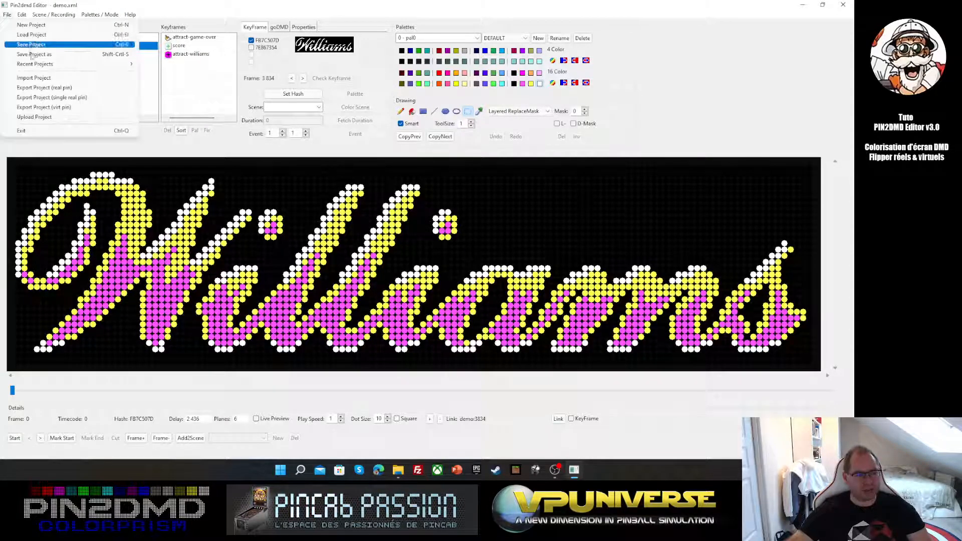
left_click(57, 107)
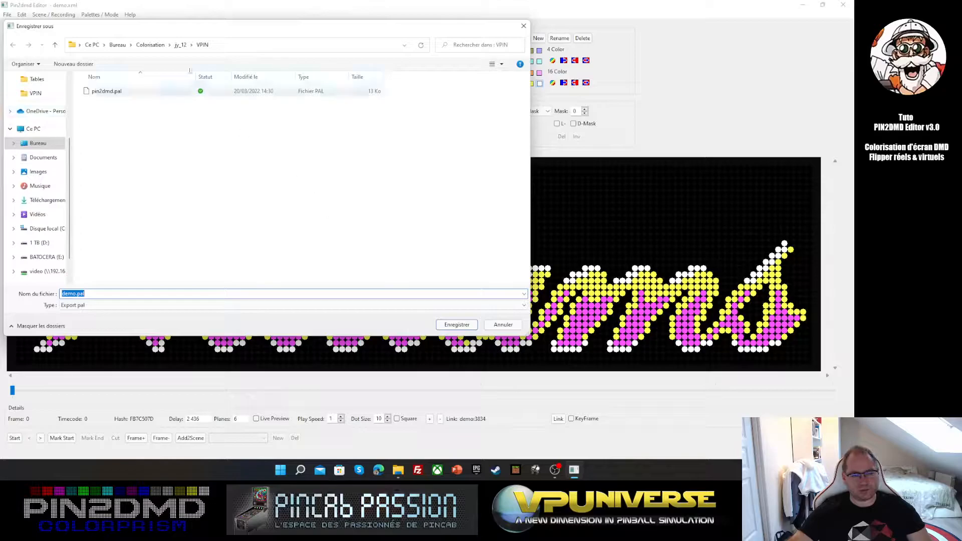
left_click(48, 229)
double_click(118, 188)
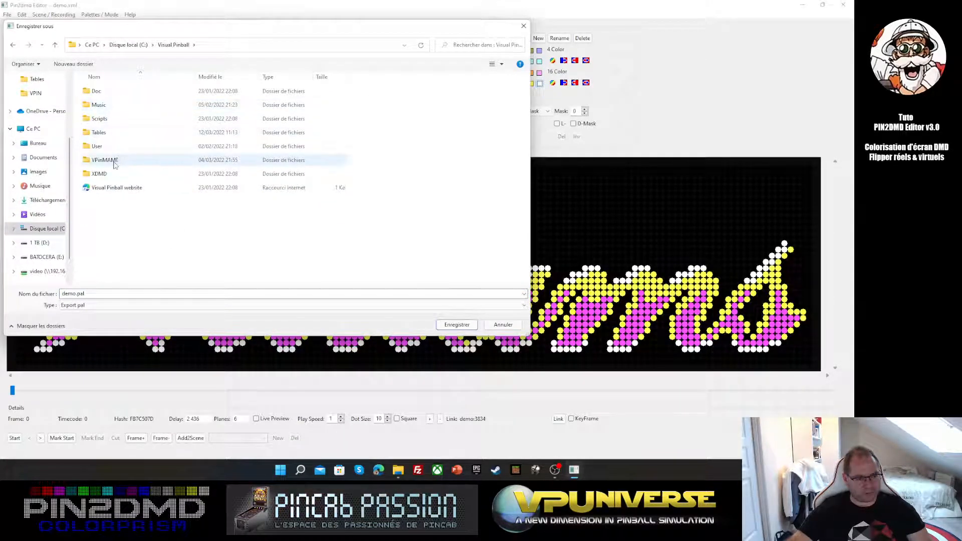
double_click(113, 161)
double_click(98, 91)
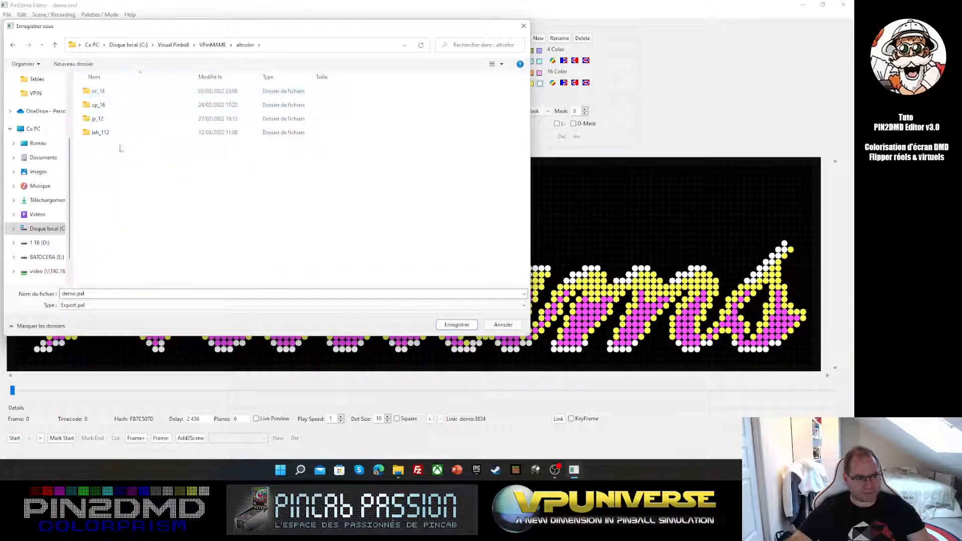
left_click(100, 123)
double_click(100, 121)
left_click(115, 92)
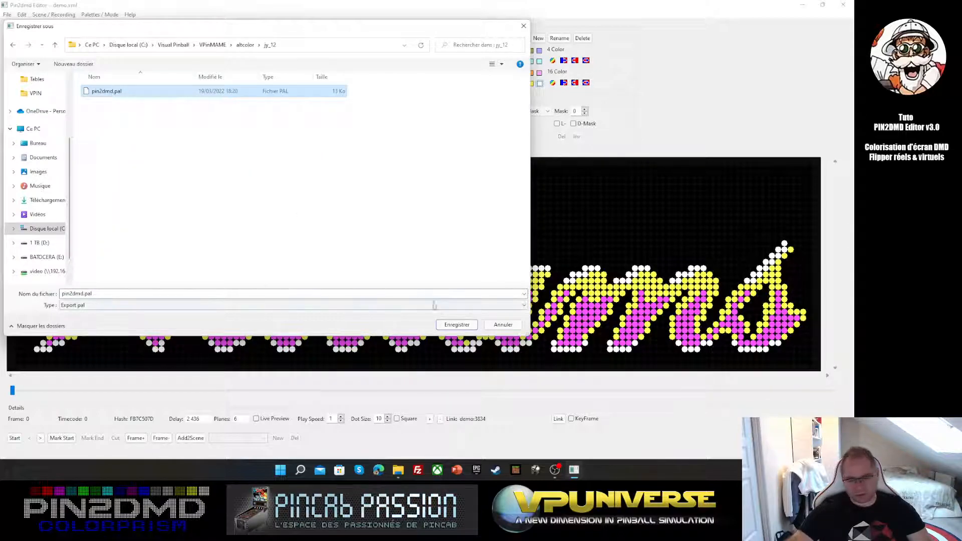
left_click(457, 325)
left_click(449, 235)
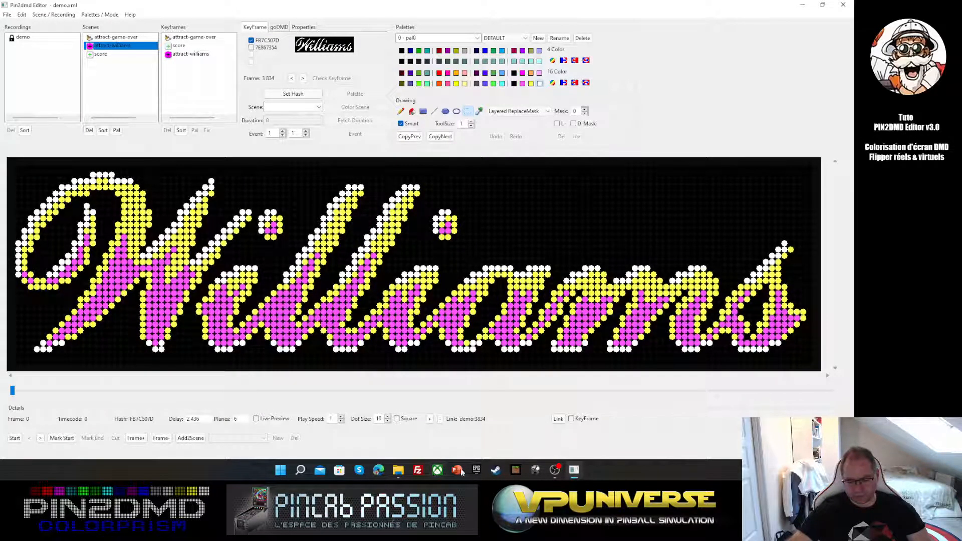
Launch the Junk Yard table in Visual Pinball and reposition the two DMD displays so both are fully in view
left_click(537, 472)
double_click(410, 294)
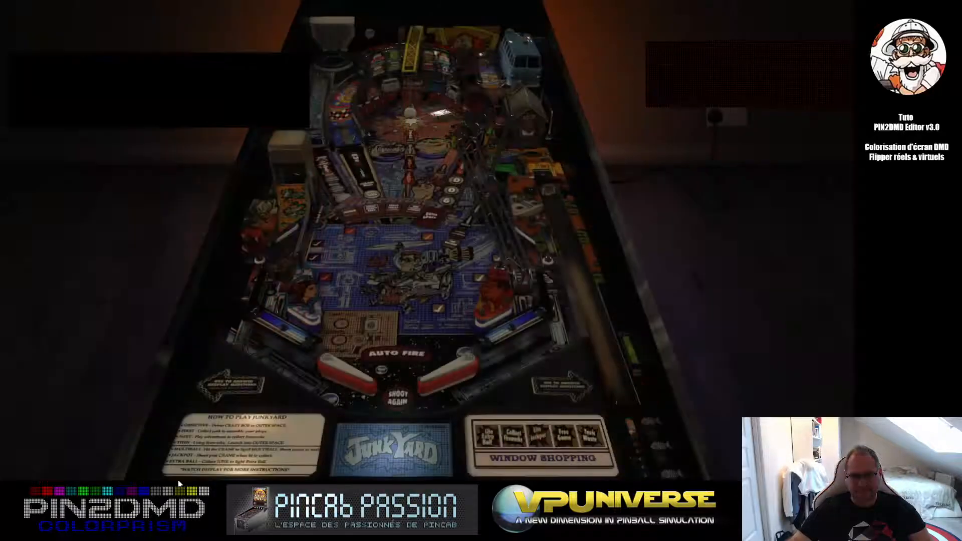
left_click_drag(193, 80, 194, 28)
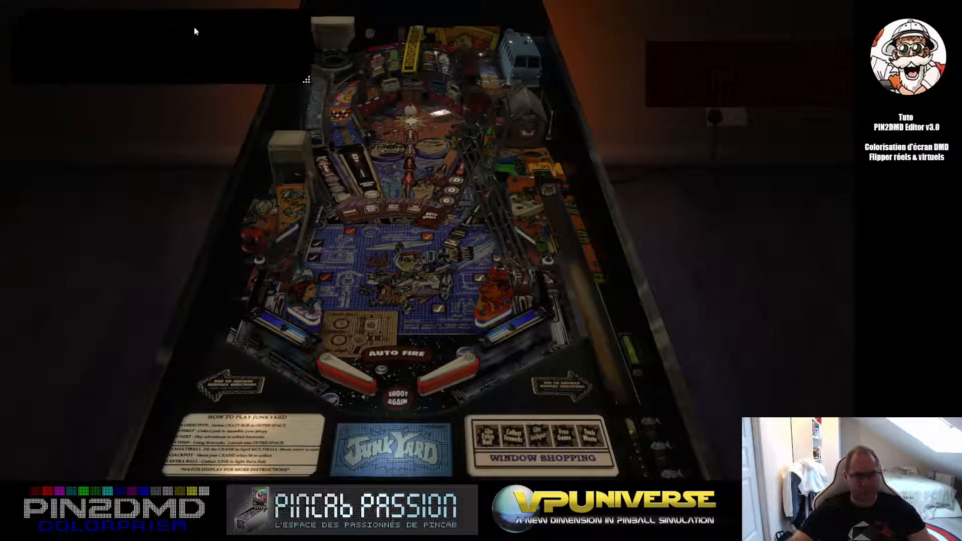
left_click_drag(727, 66, 640, 25)
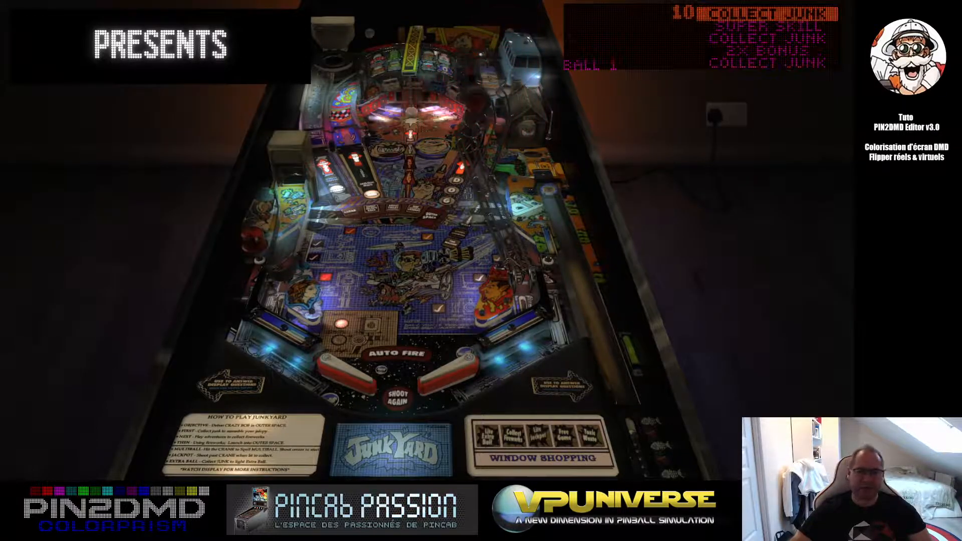
Play the ball with the flippers to compare the colourised score display with the original DMD
key("Shift_L")
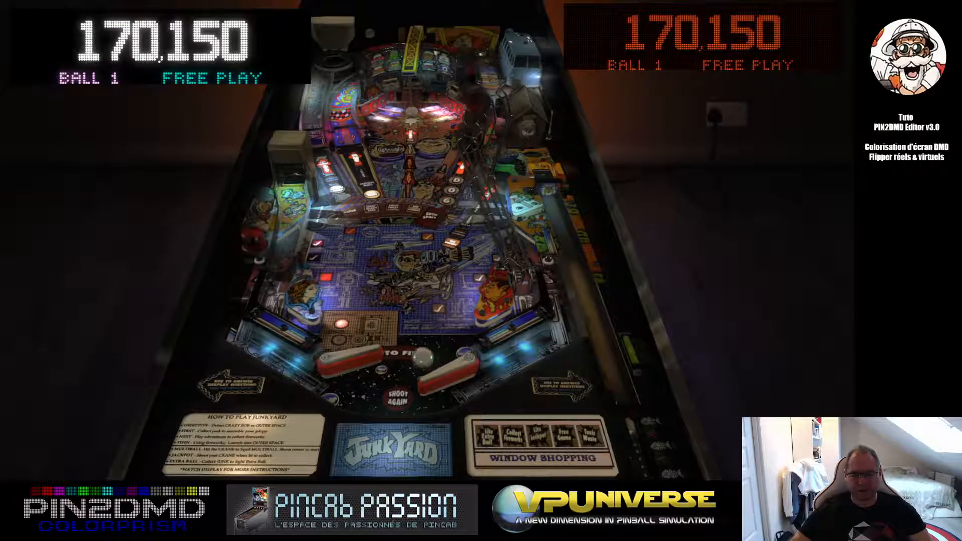
key("Shift_R")
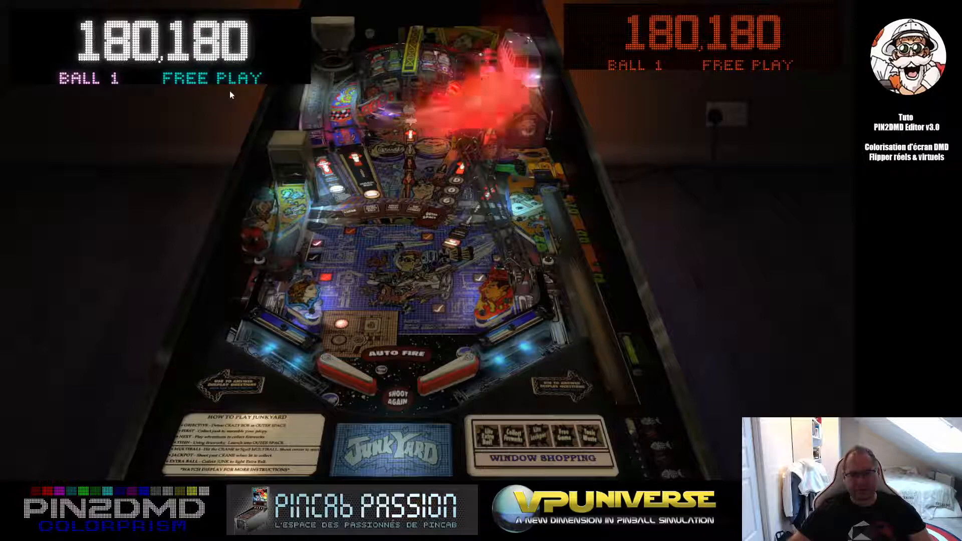
key("Shift_L")
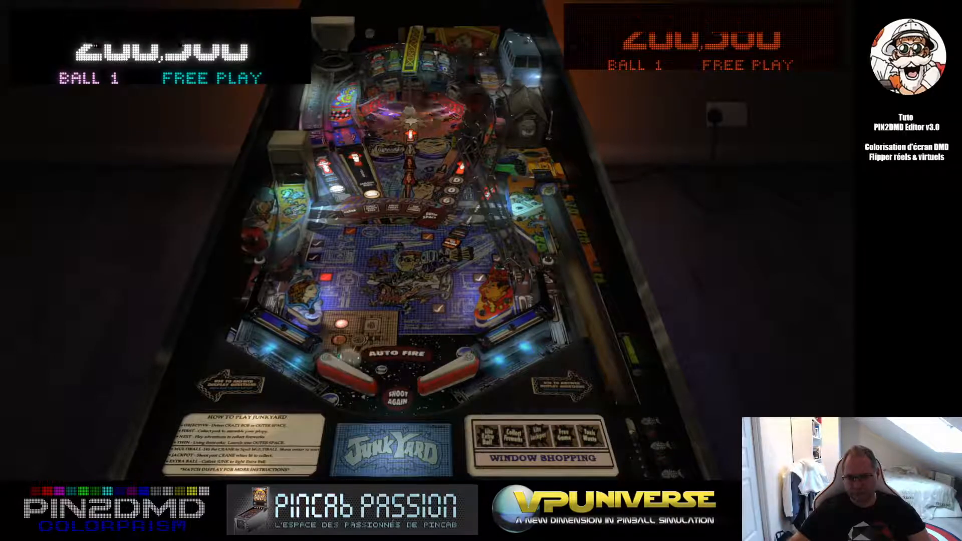
key("shift")
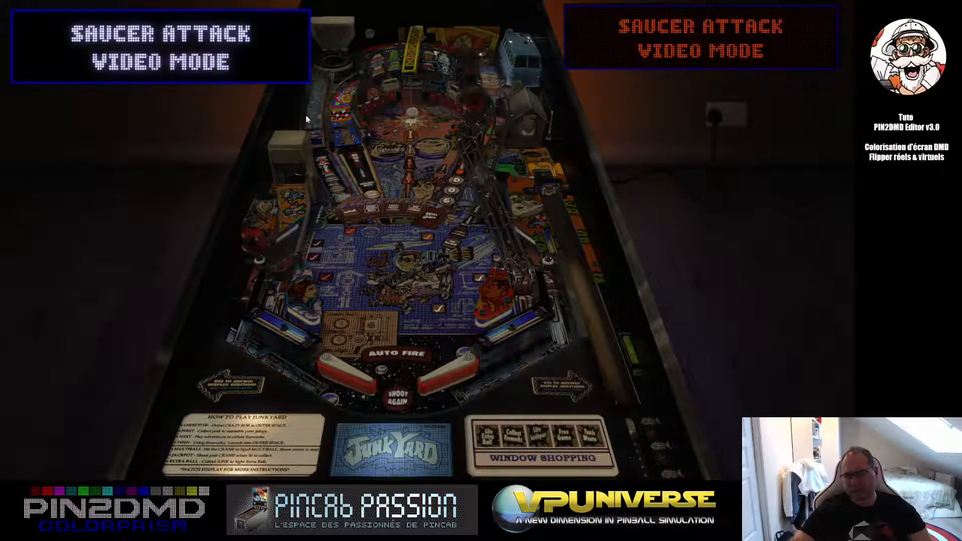
Quit the running Junk Yard table and close Visual Pinball to return to Pin2dmd Editor
key("Escape")
key("Tab")
key("Tab")
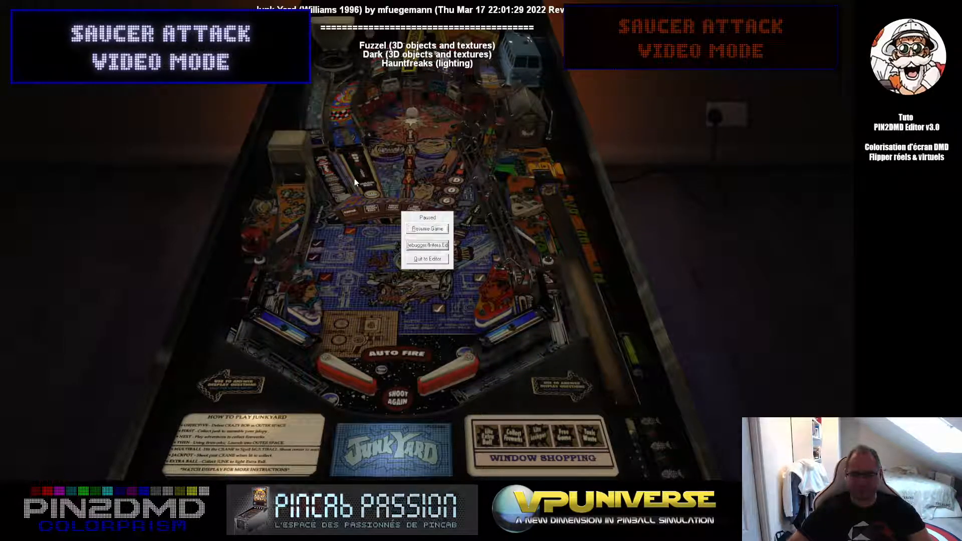
key("Return")
key("Escape")
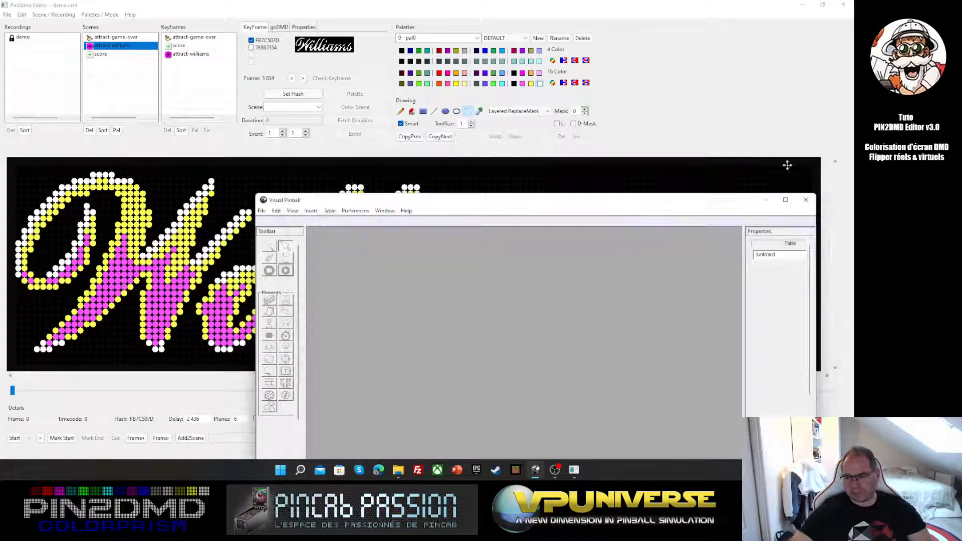
left_click(806, 201)
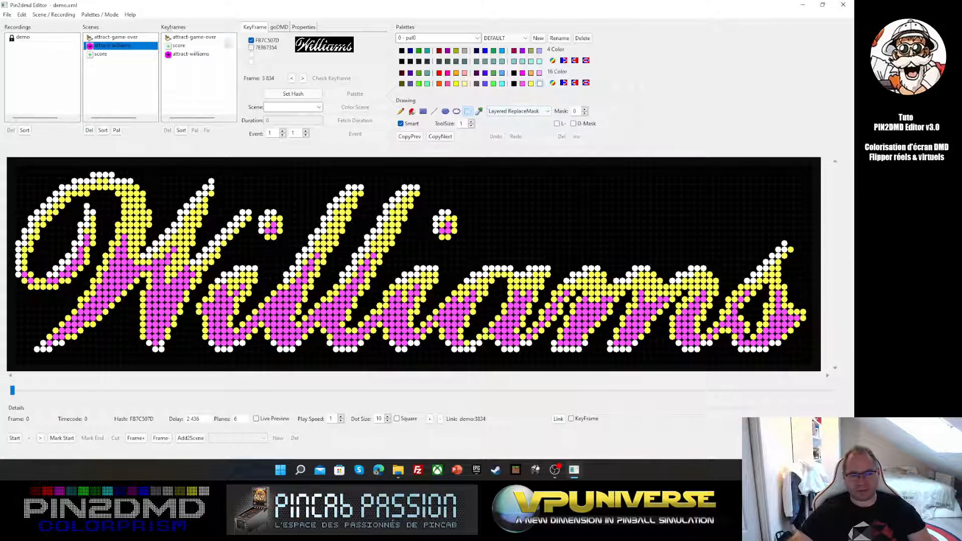
Select the score scene and set its drawing mode to Layered ColorMask
left_click(137, 37)
left_click(127, 54)
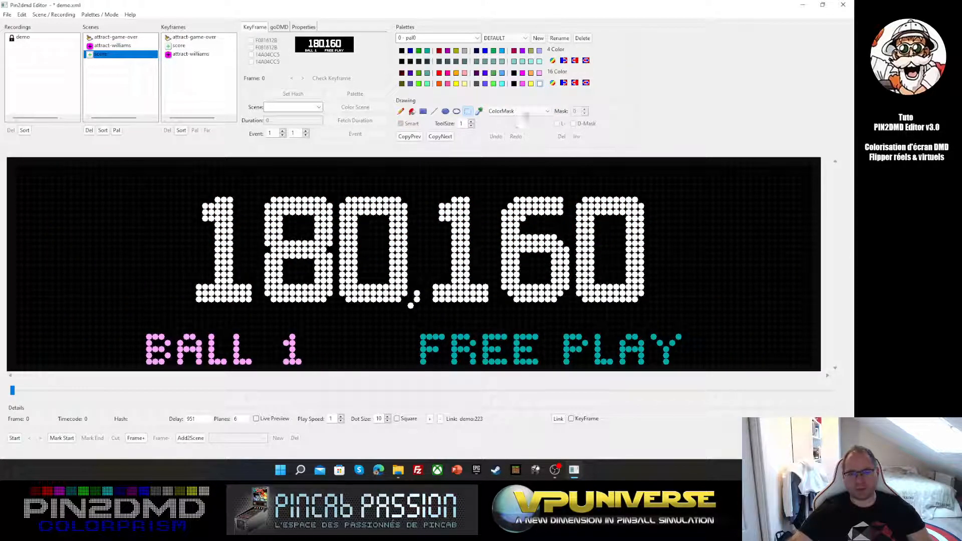
left_click(521, 111)
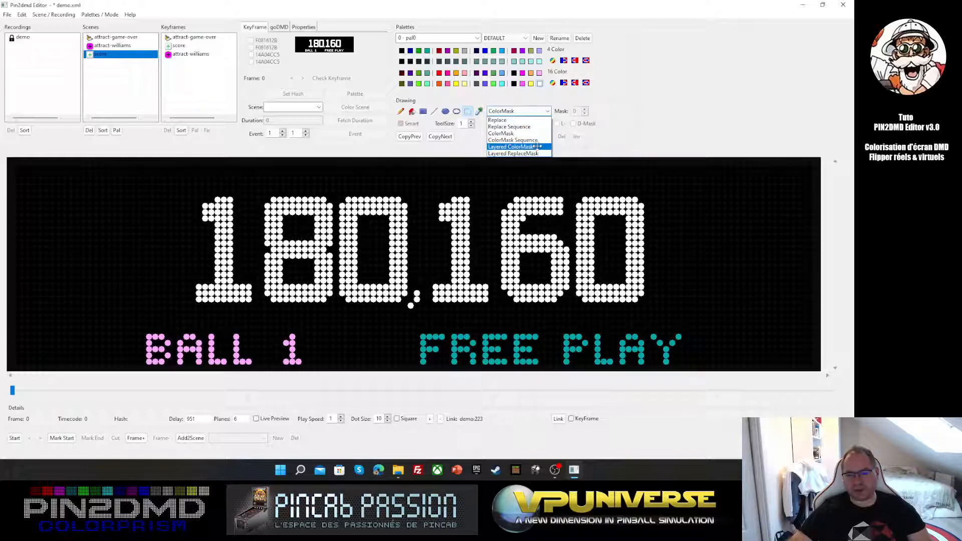
left_click(538, 147)
left_click(546, 112)
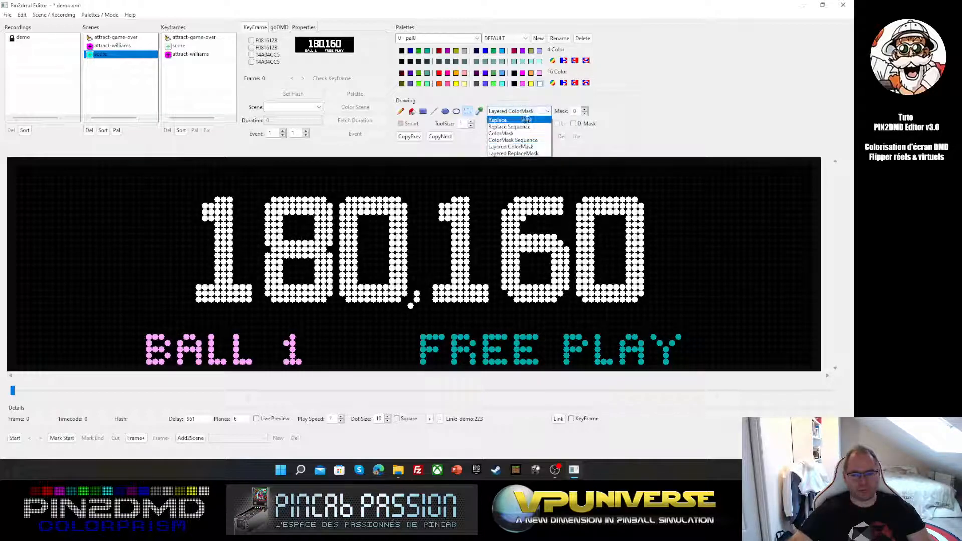